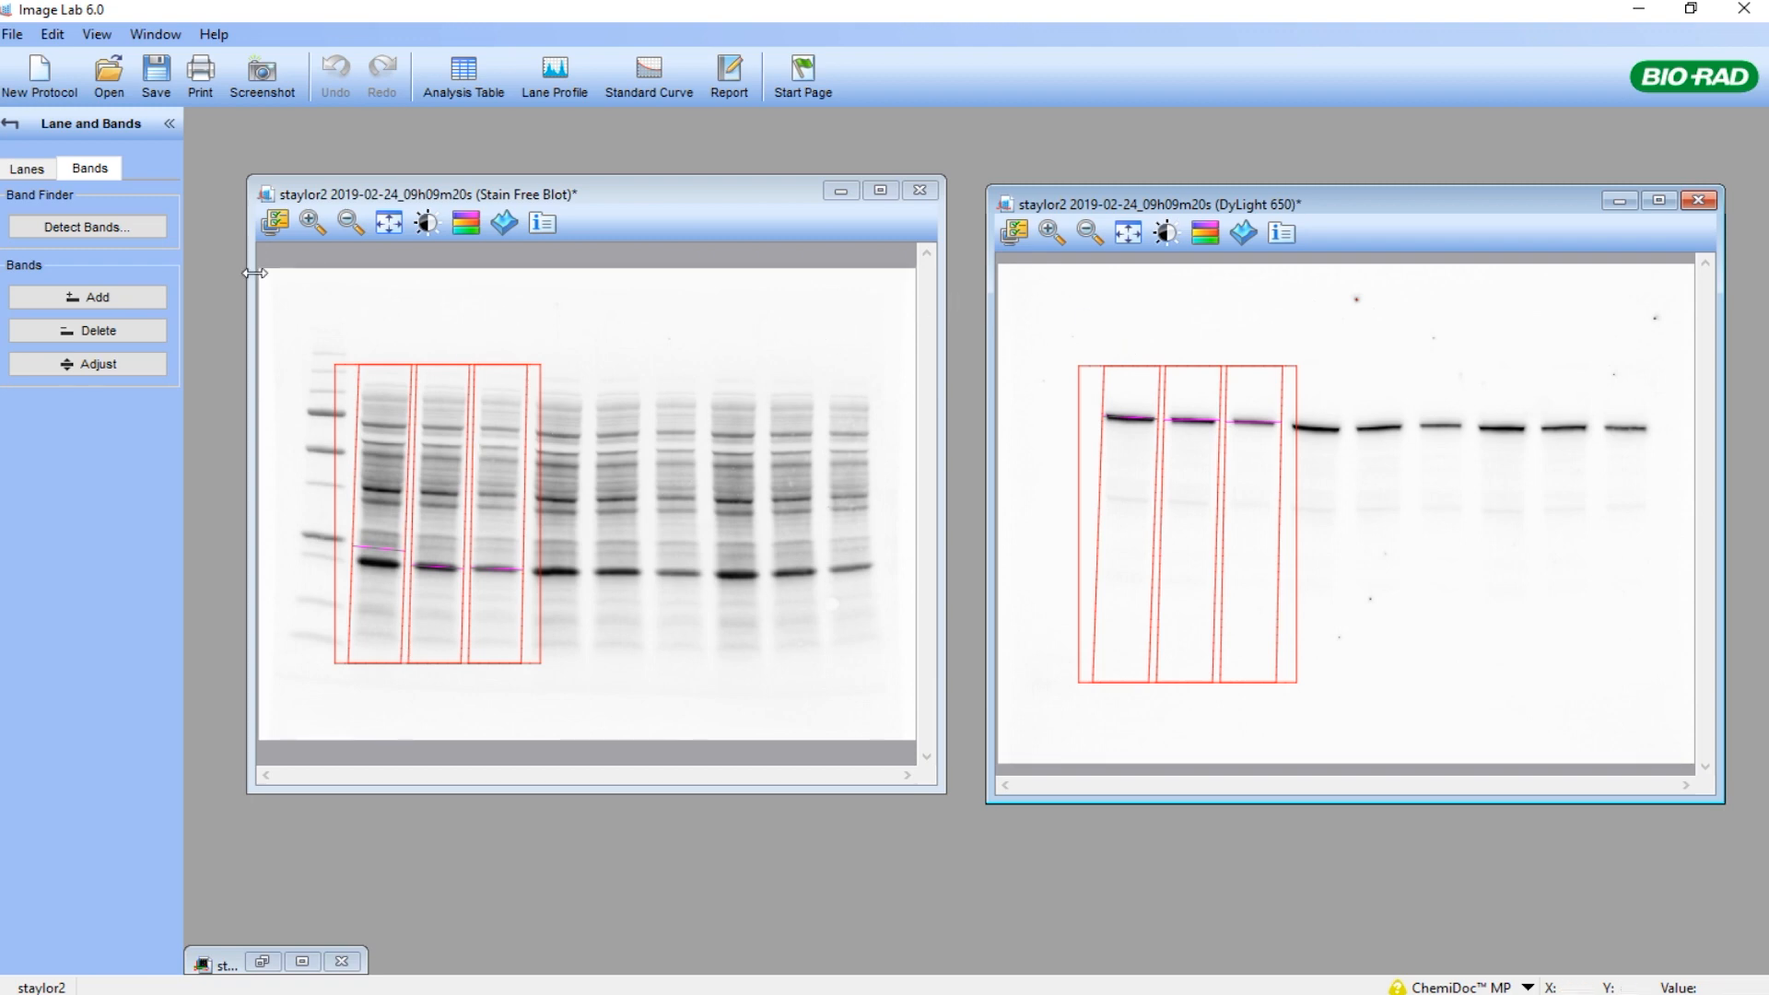
left_click(12, 35)
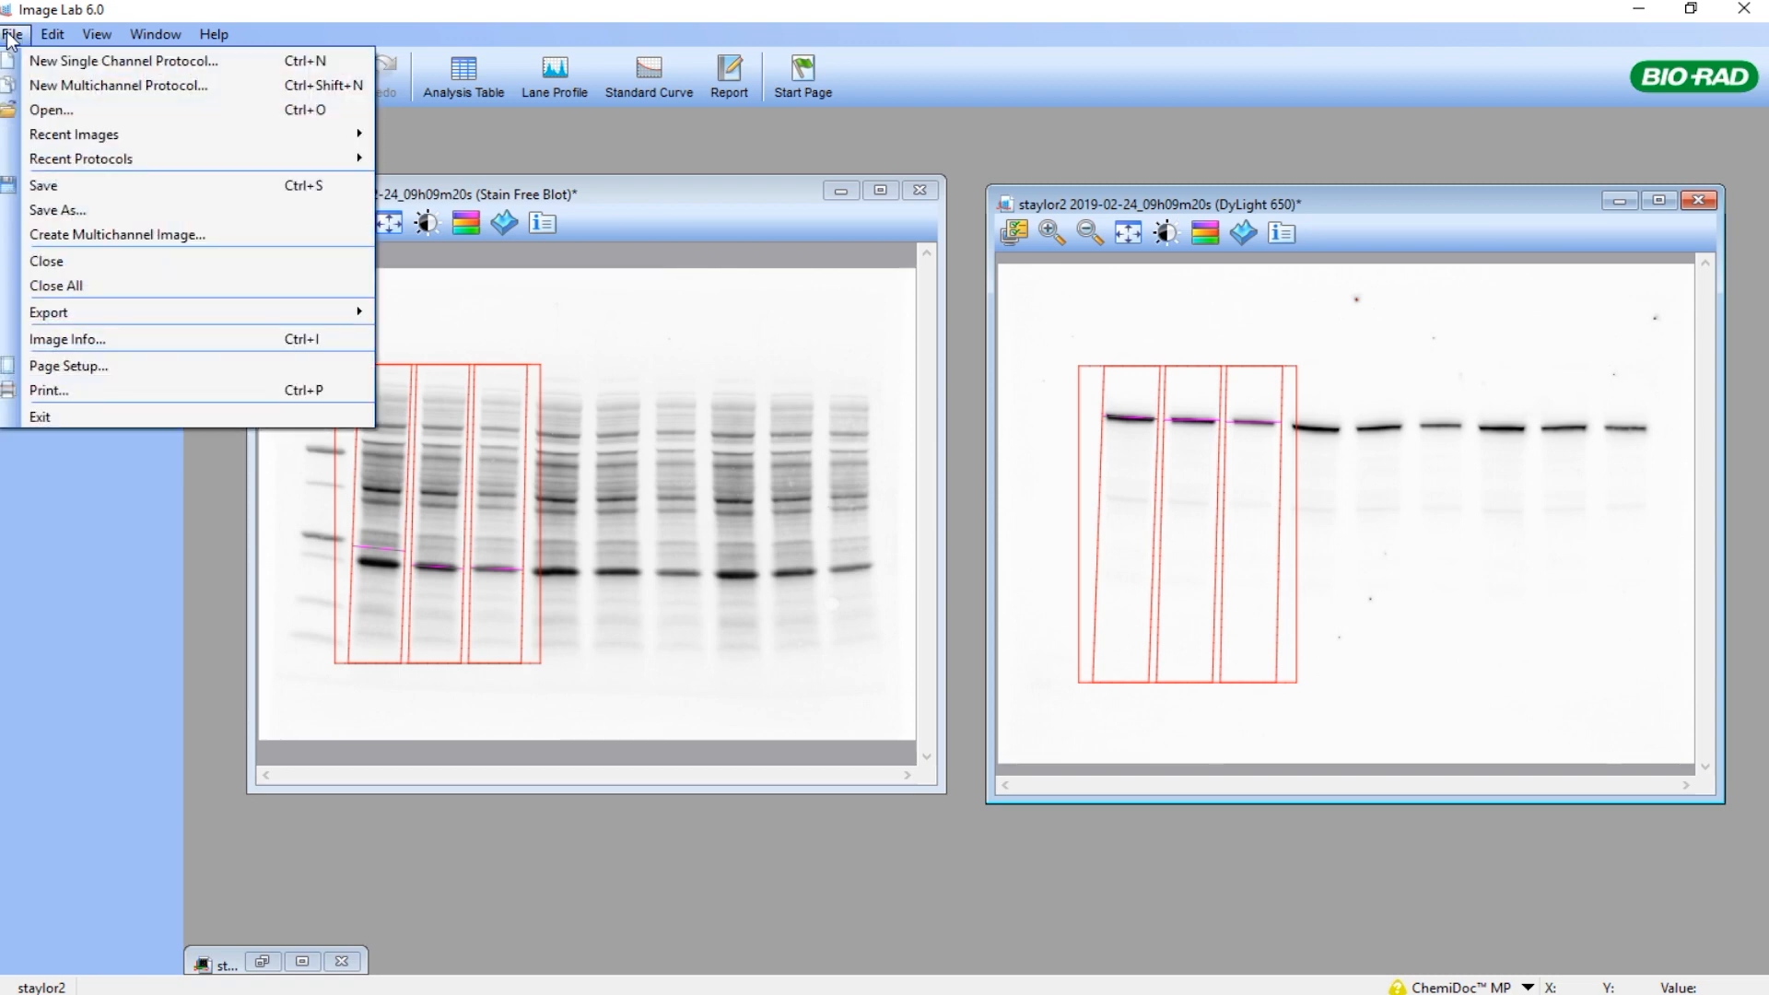
left_click(62, 236)
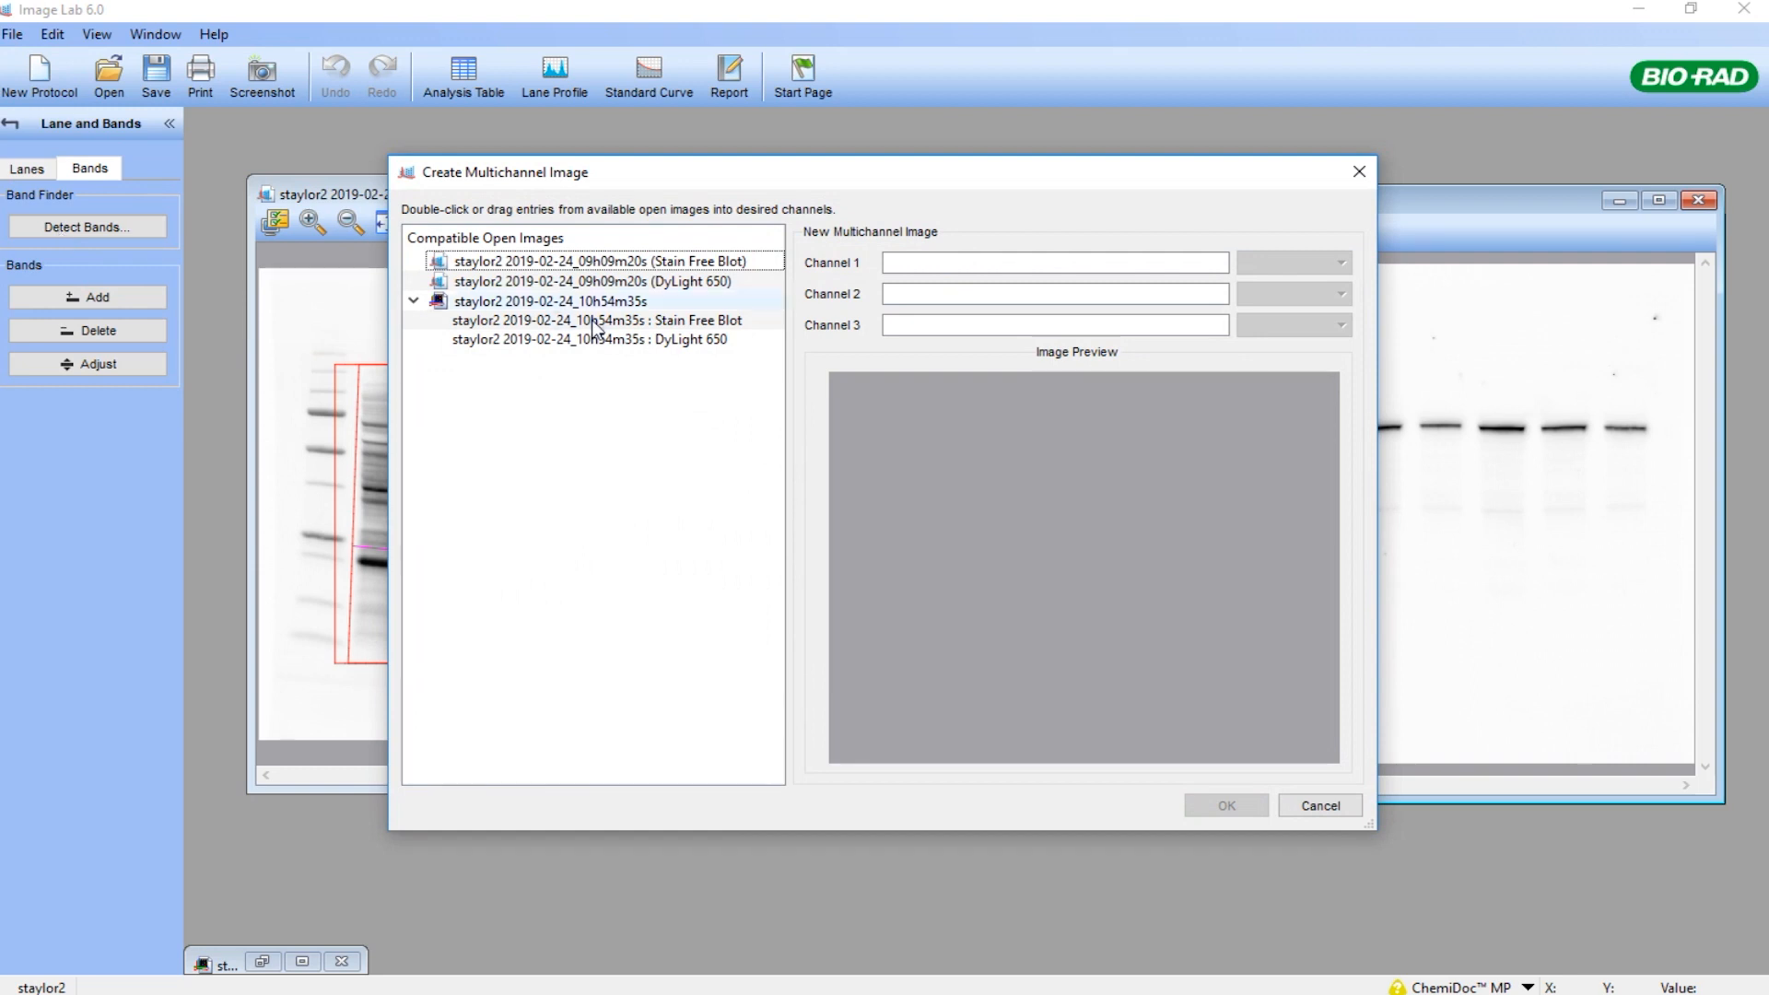
left_click_drag(546, 318, 1013, 260)
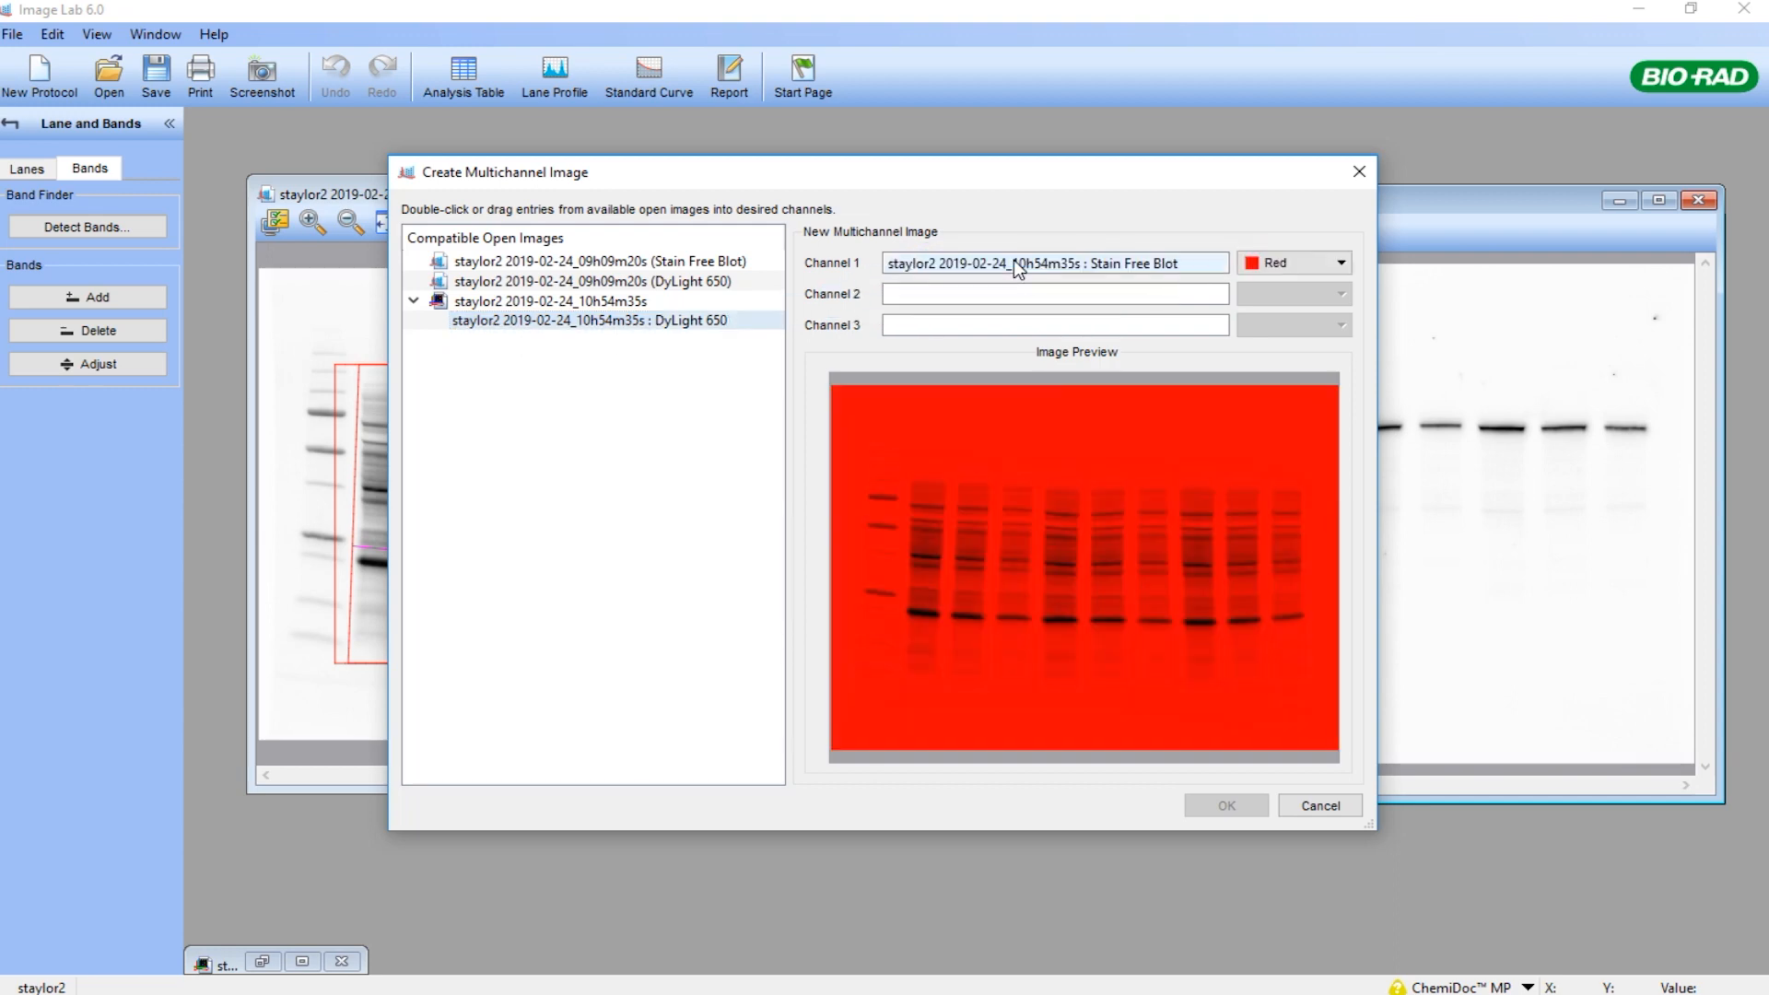
left_click_drag(647, 326, 1094, 304)
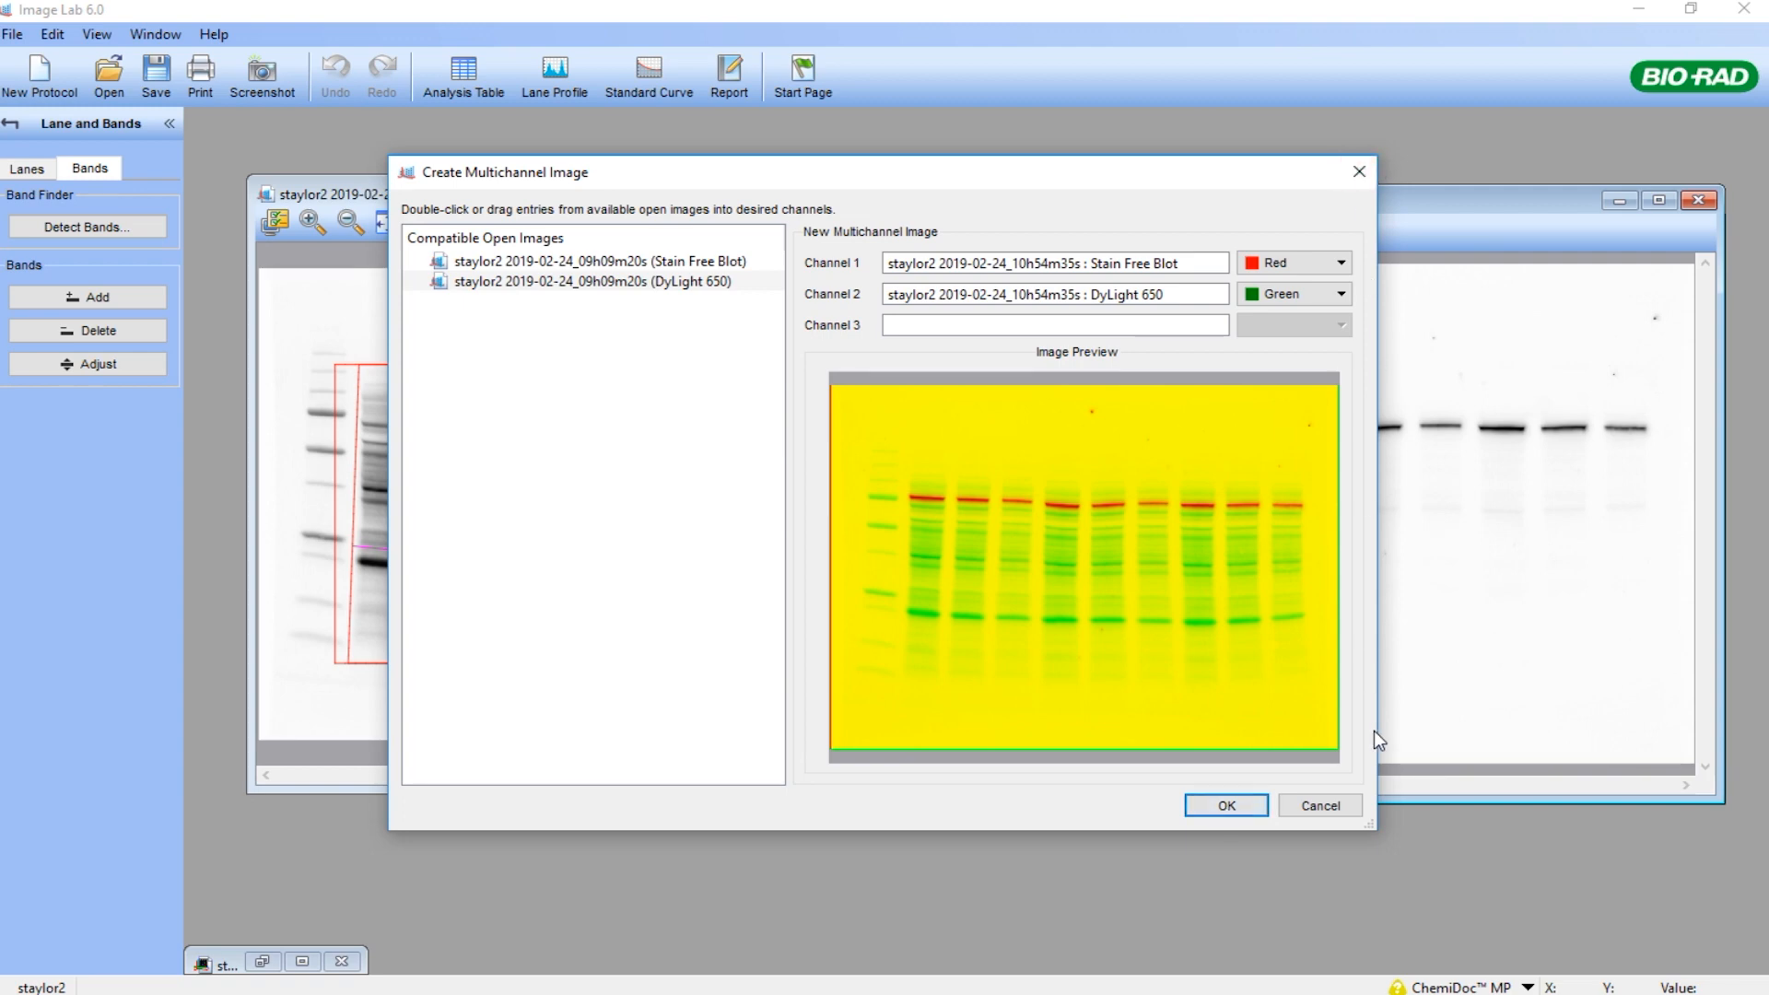
left_click(1317, 804)
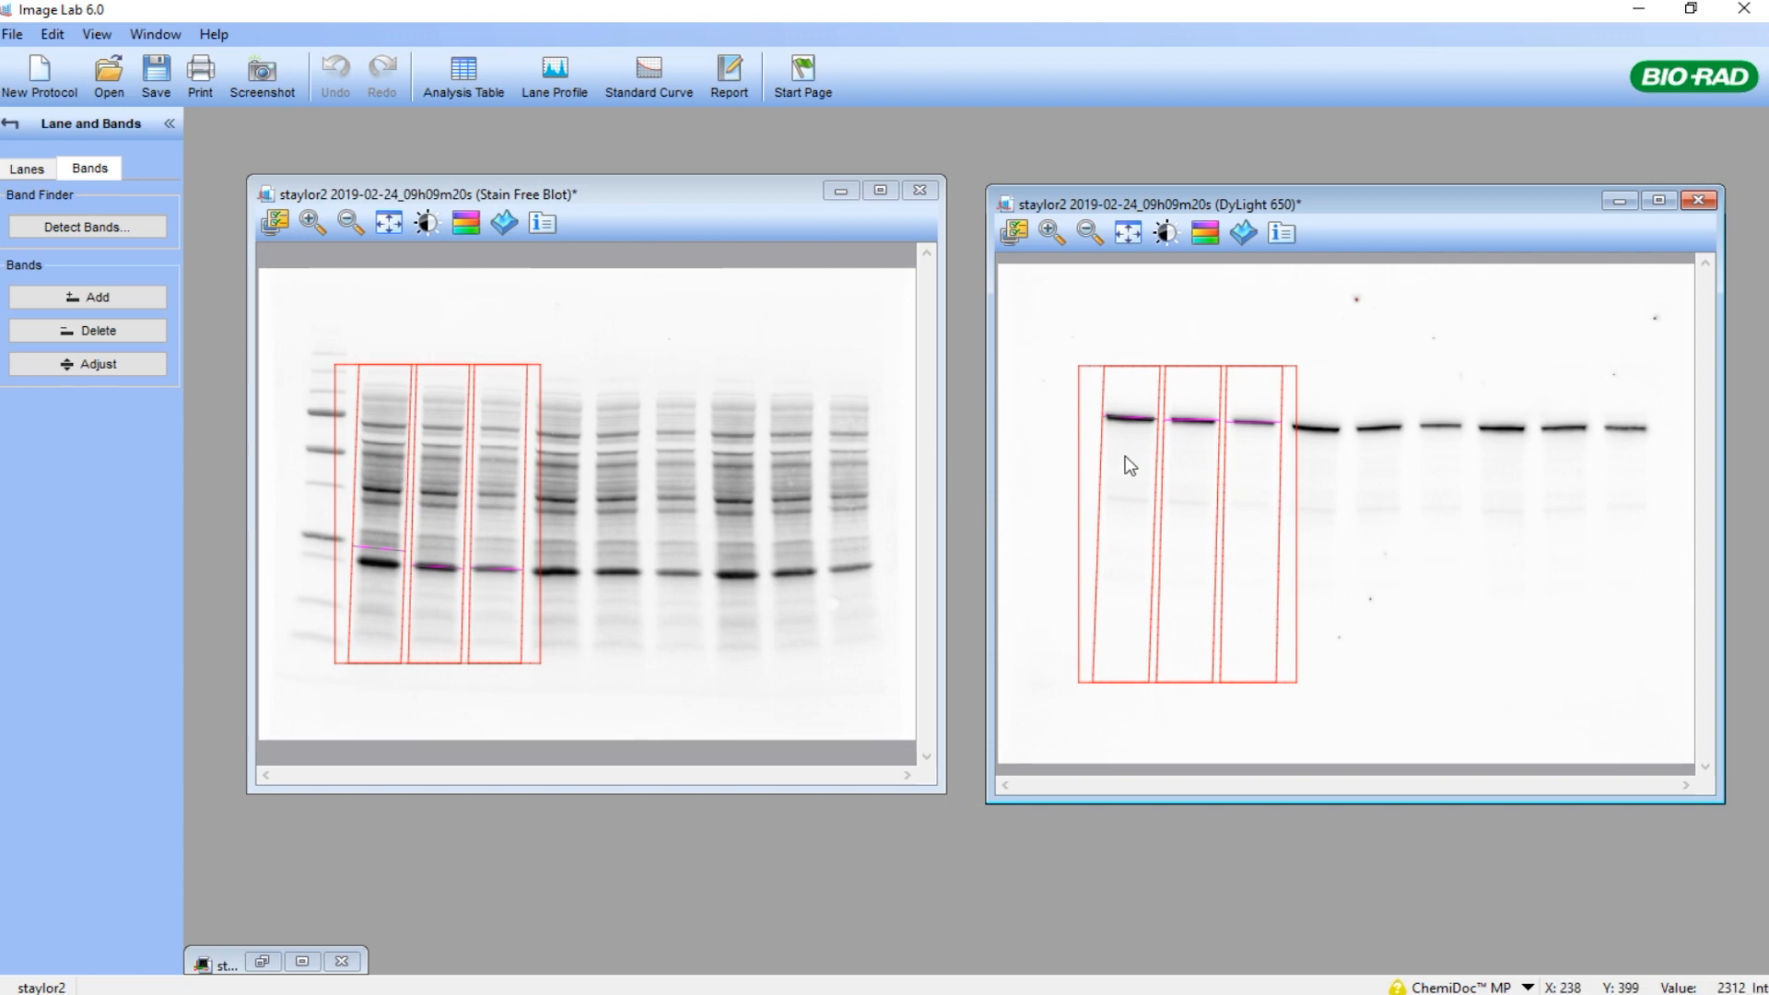
Minimize the two single-channel blot images, then restore and maximize the multichannel image.
left_click(1618, 202)
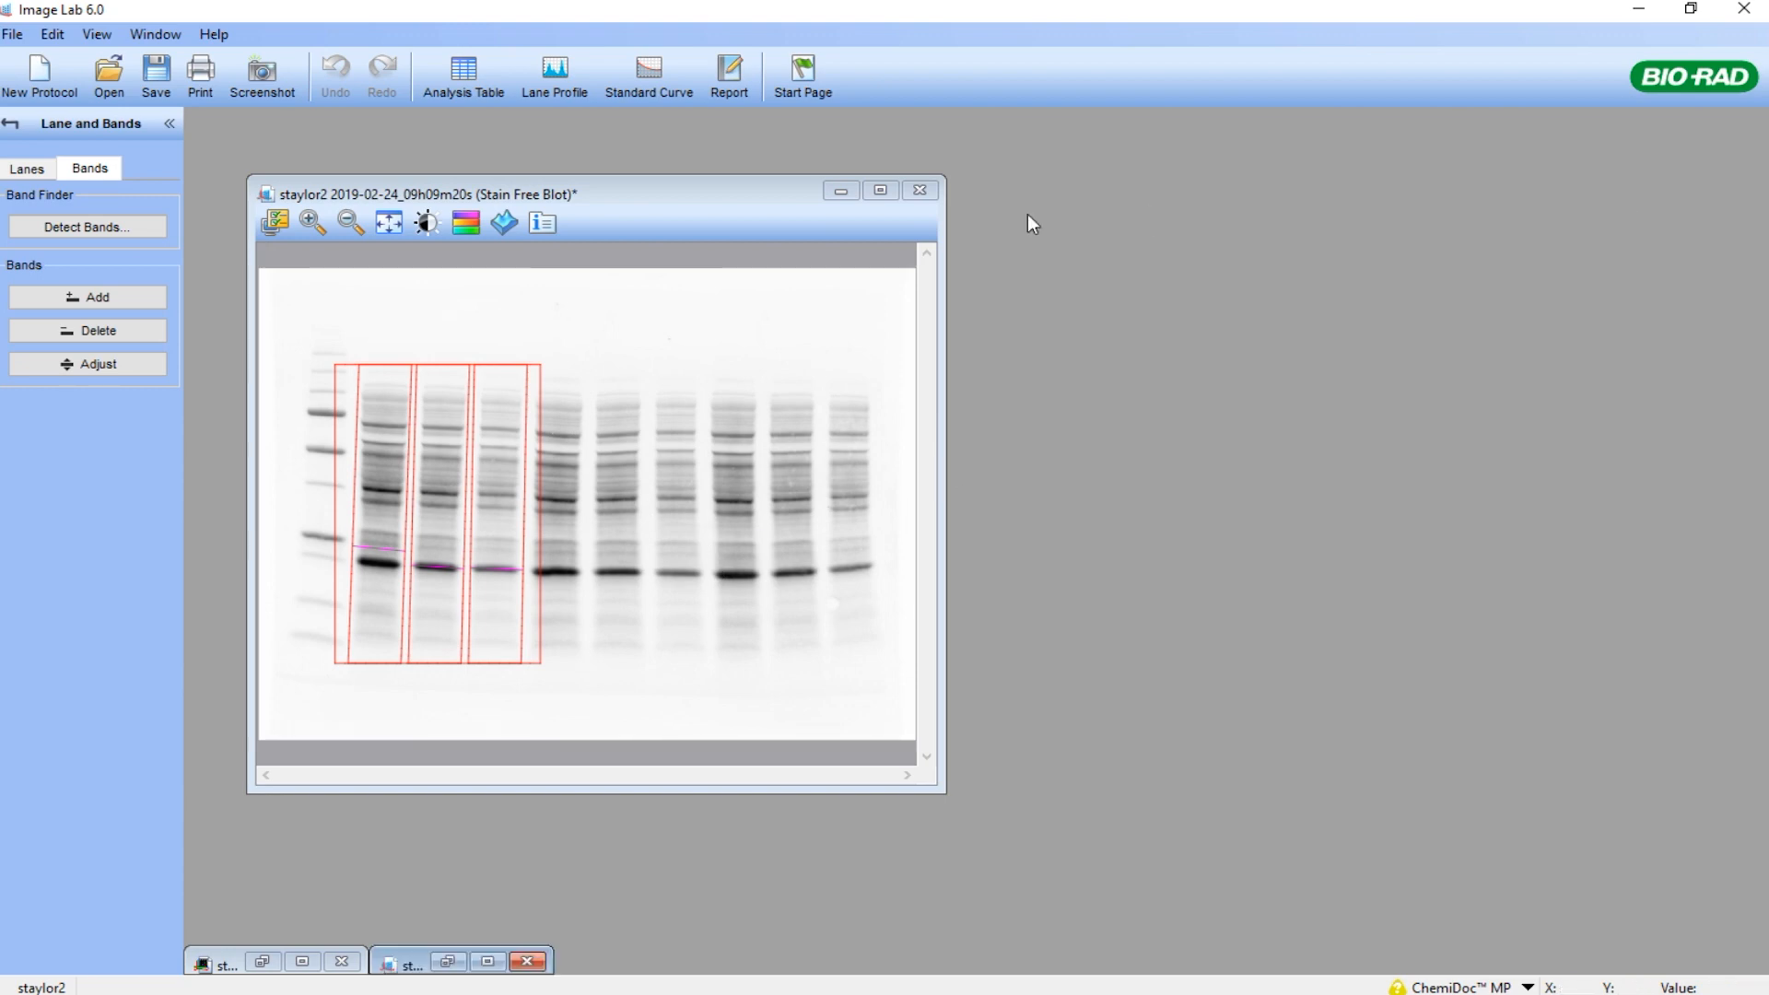
left_click(841, 192)
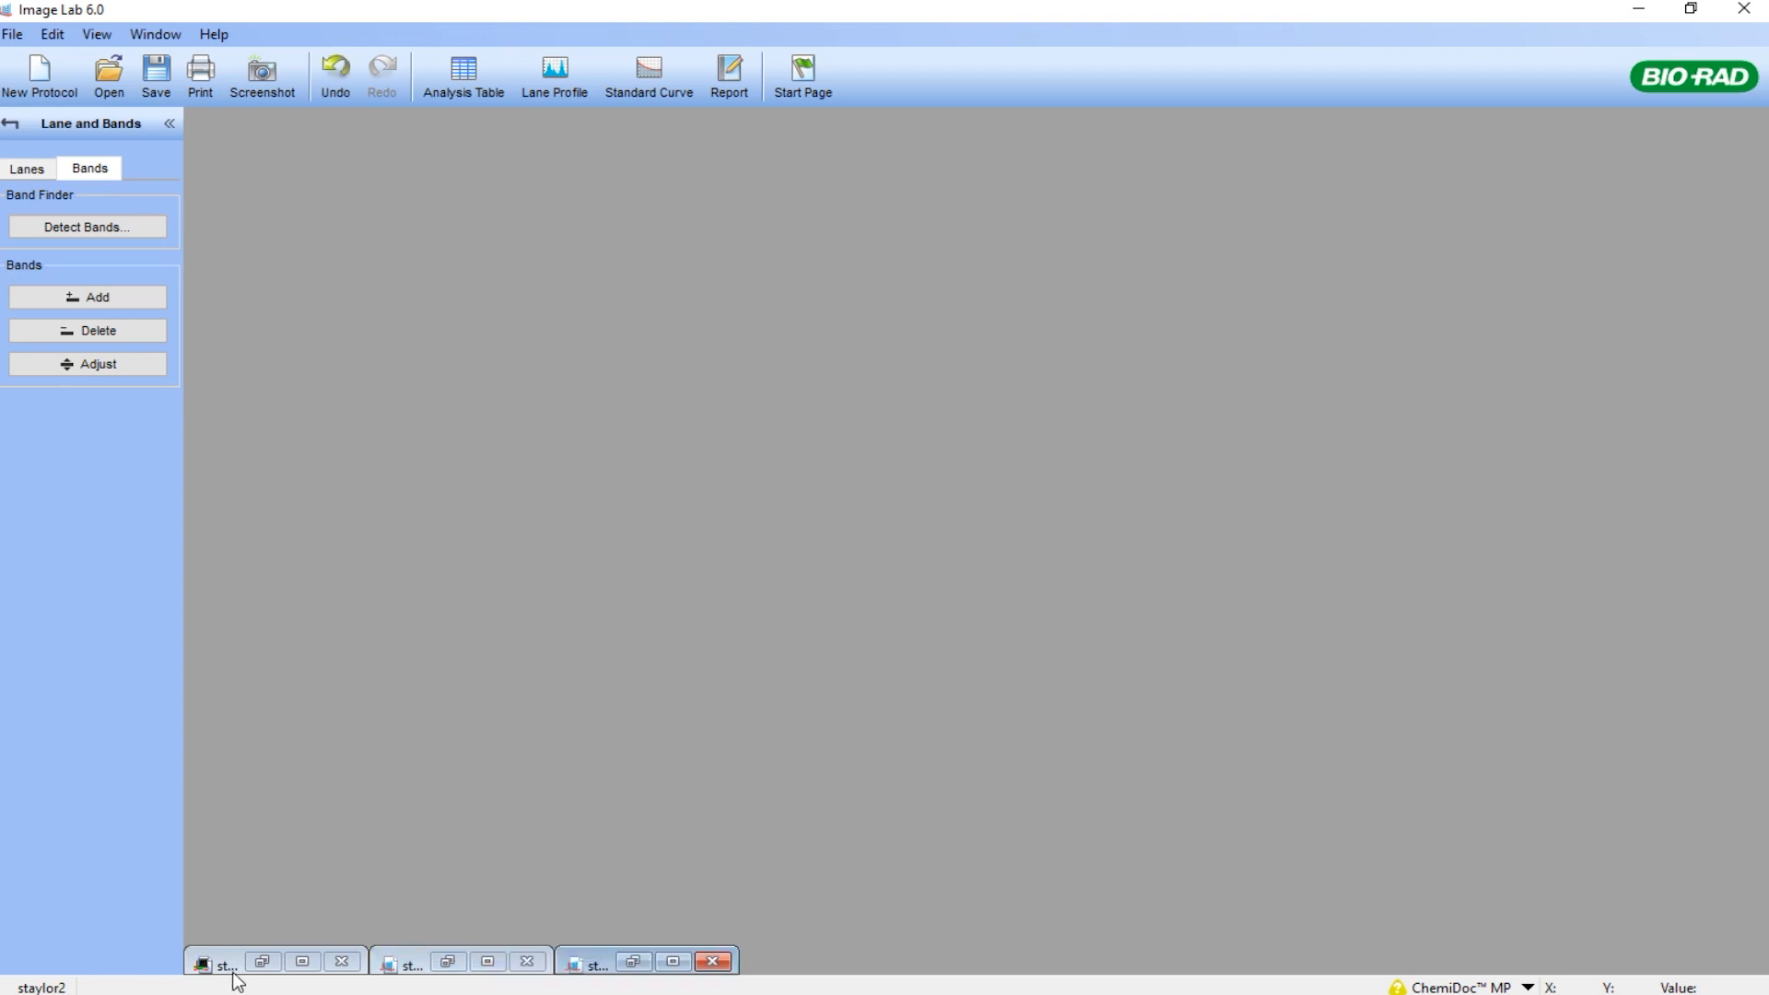
left_click(263, 961)
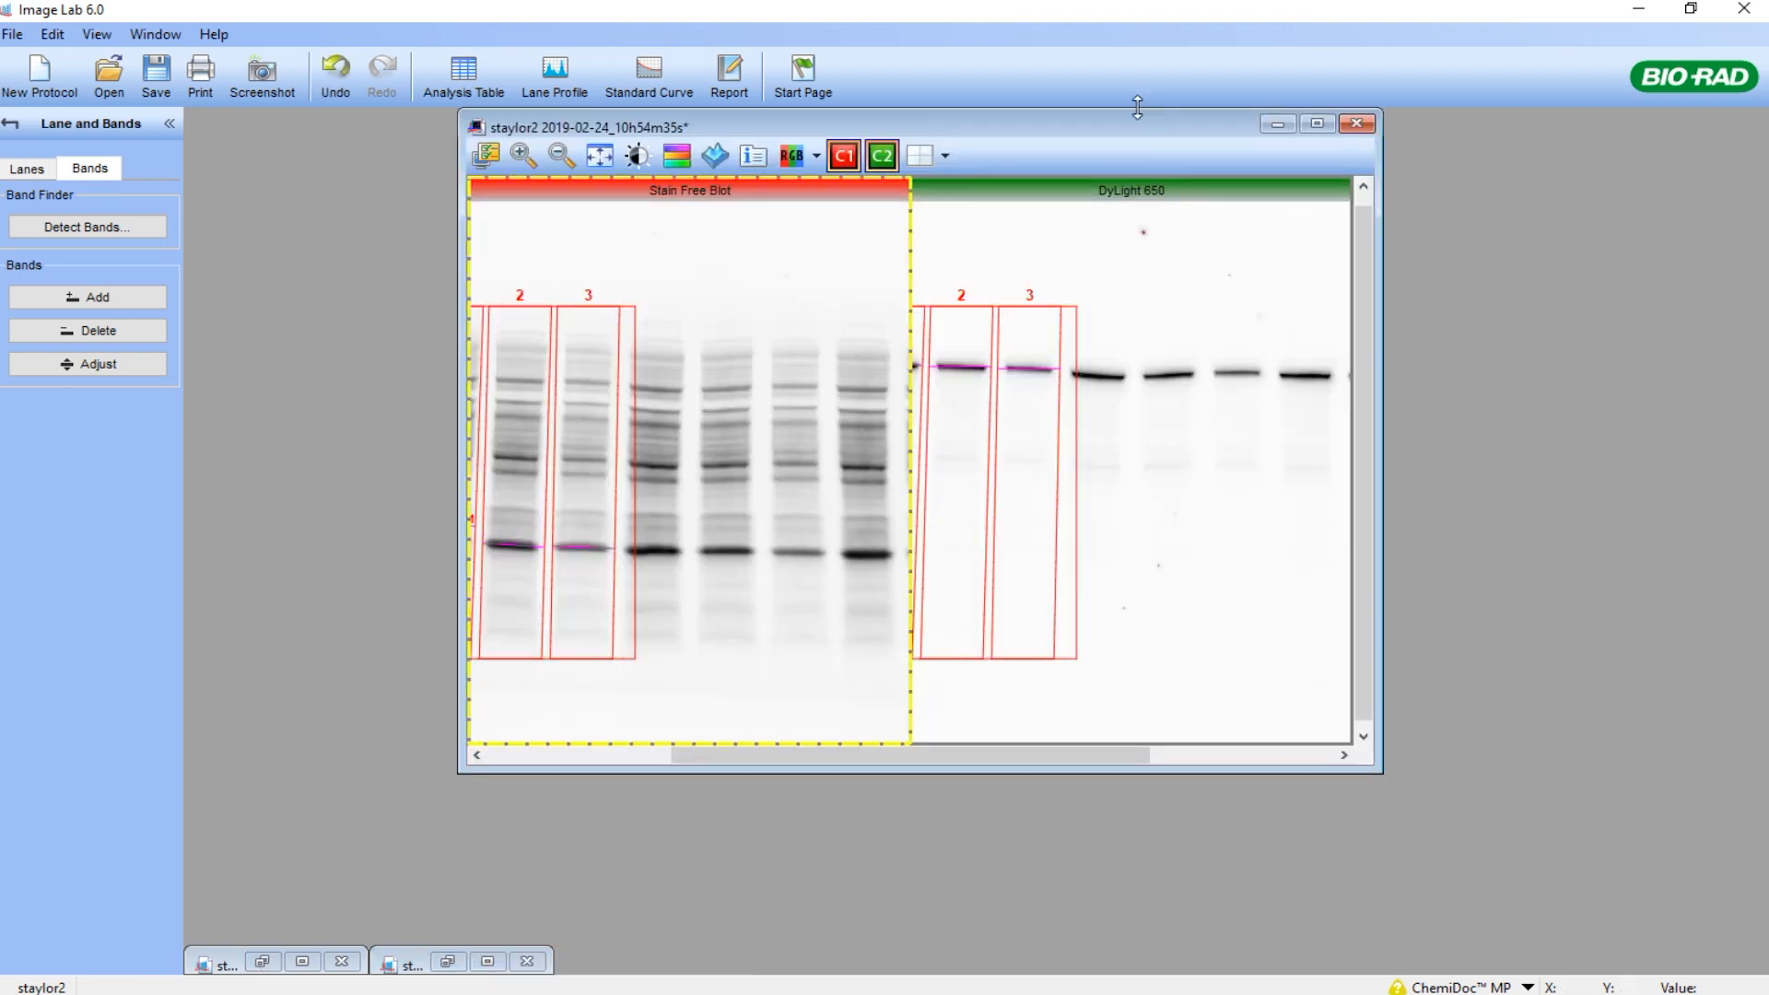
mouse_move(1093, 127)
left_mouse_down()
mouse_move(1118, 180)
mouse_move(1110, 146)
left_mouse_up()
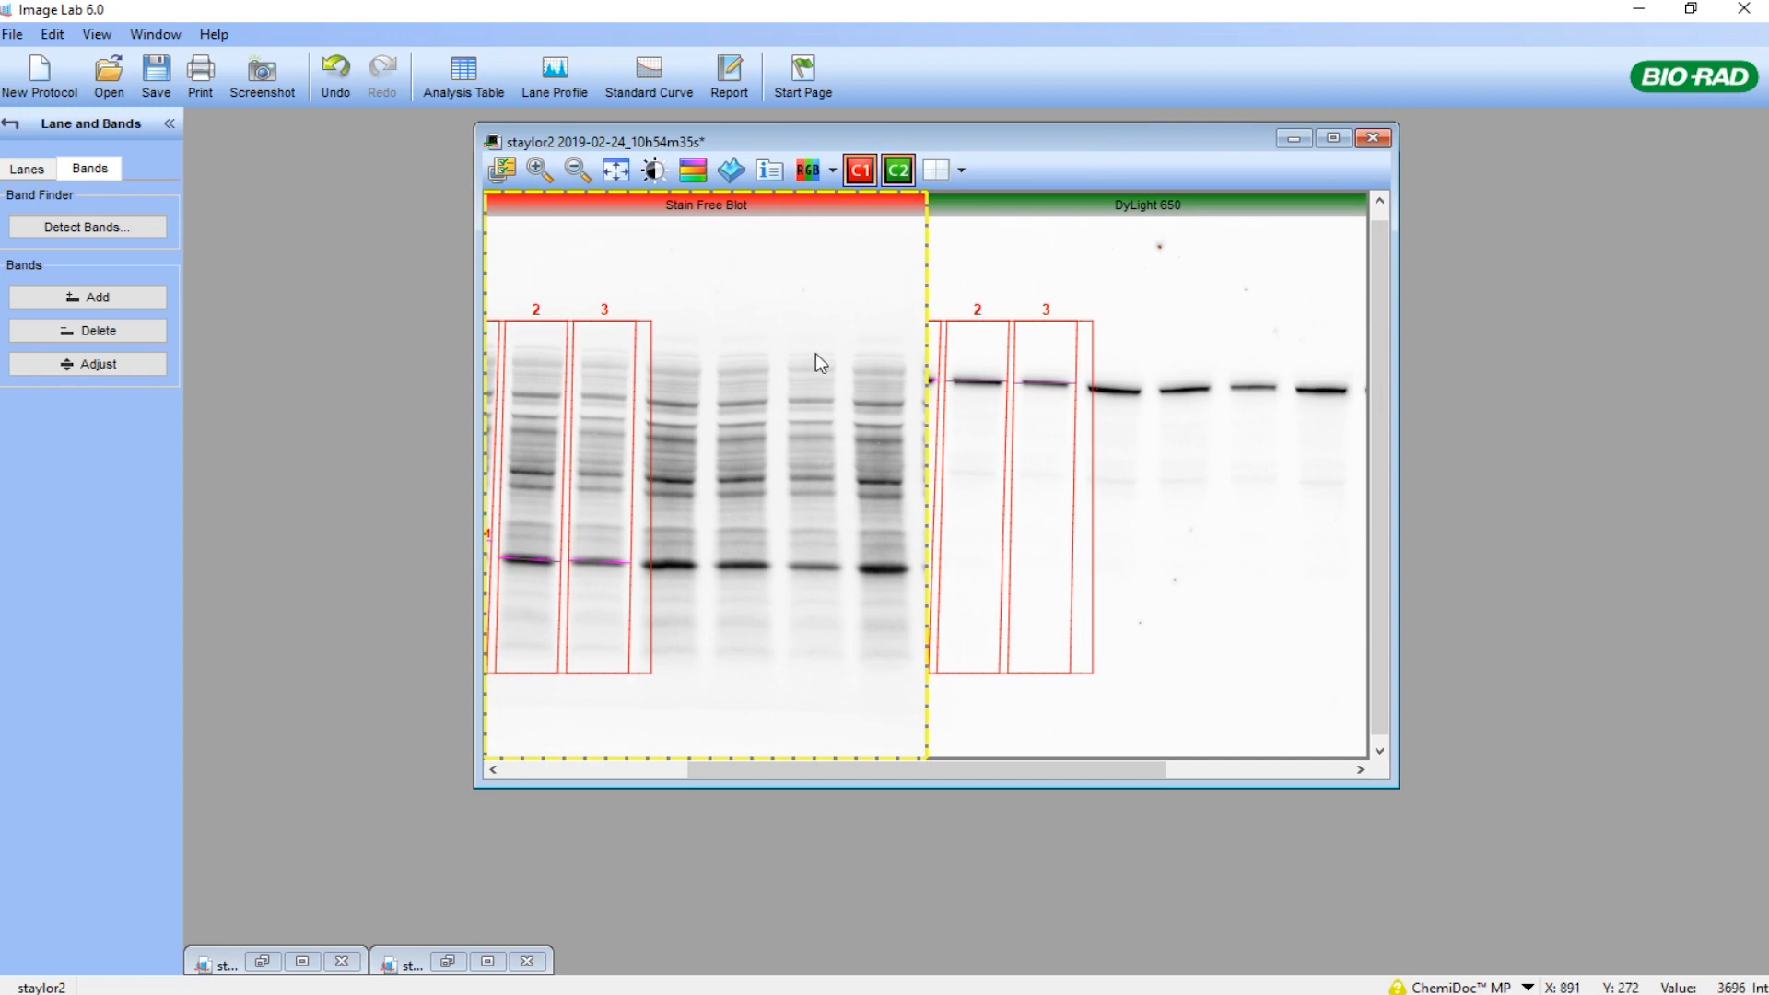
left_click(1333, 138)
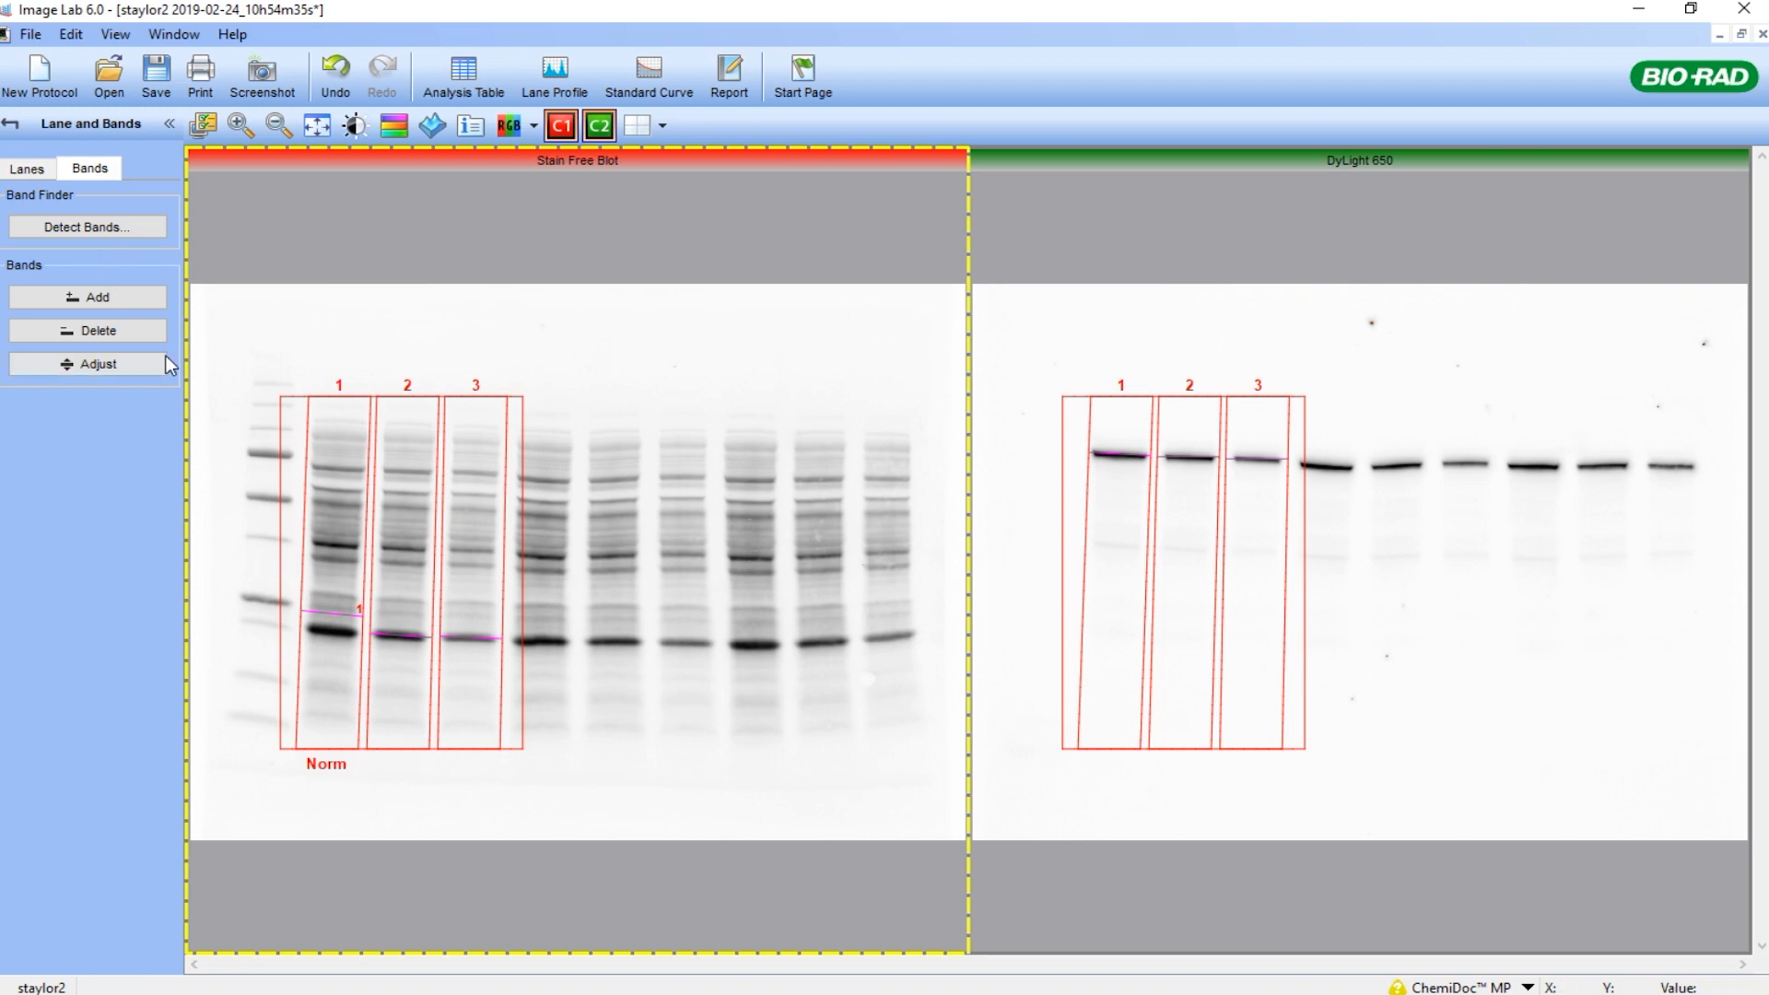
Reopen the lane and band tools for the multichannel image and activate adjustment of the band boundaries.
left_click(10, 124)
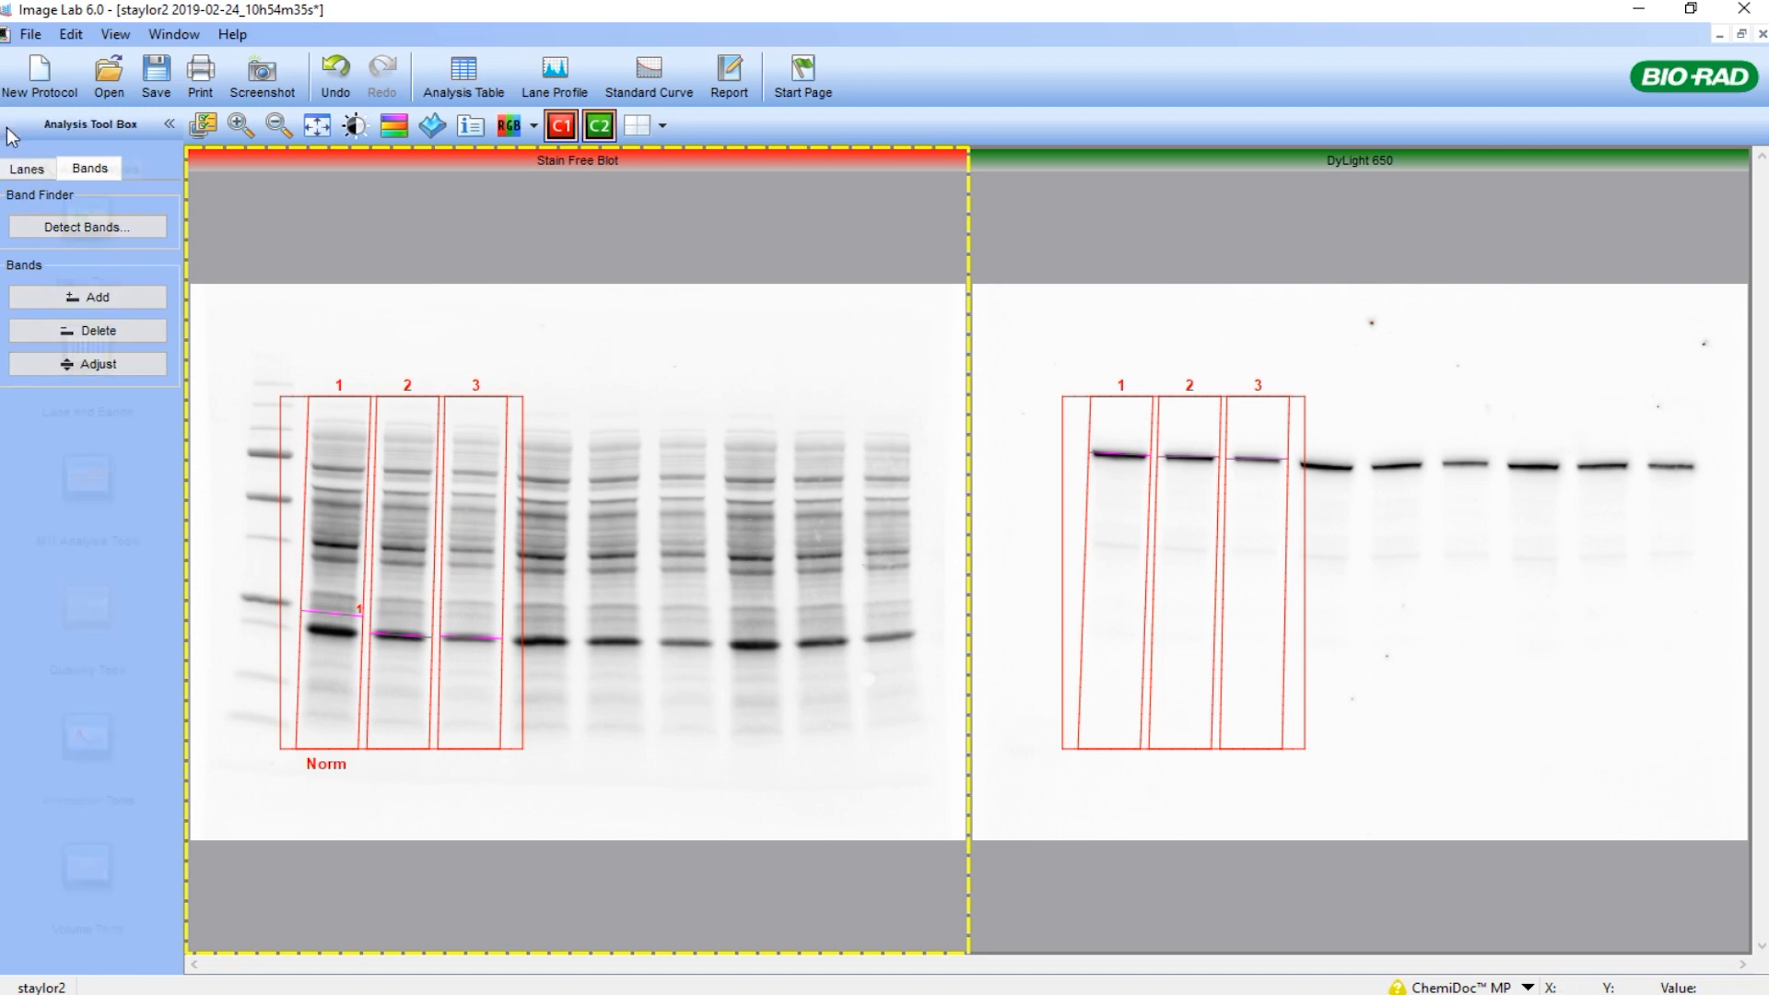
left_click(92, 349)
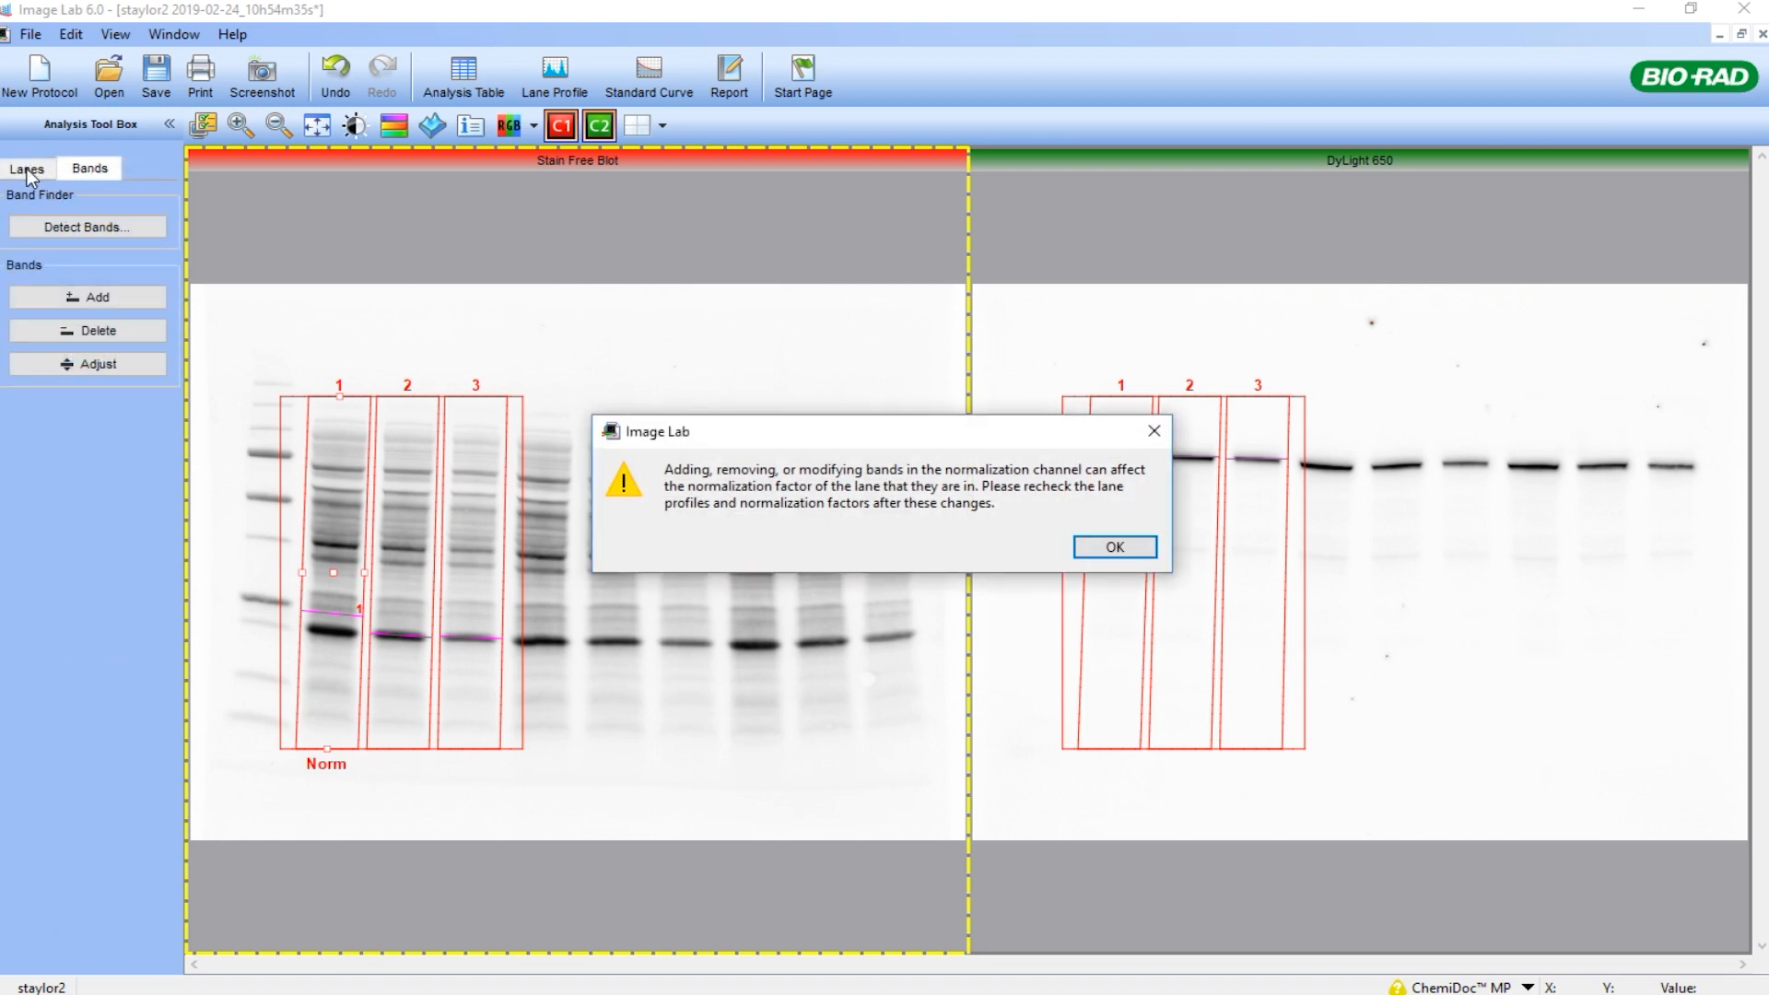
left_click(1114, 547)
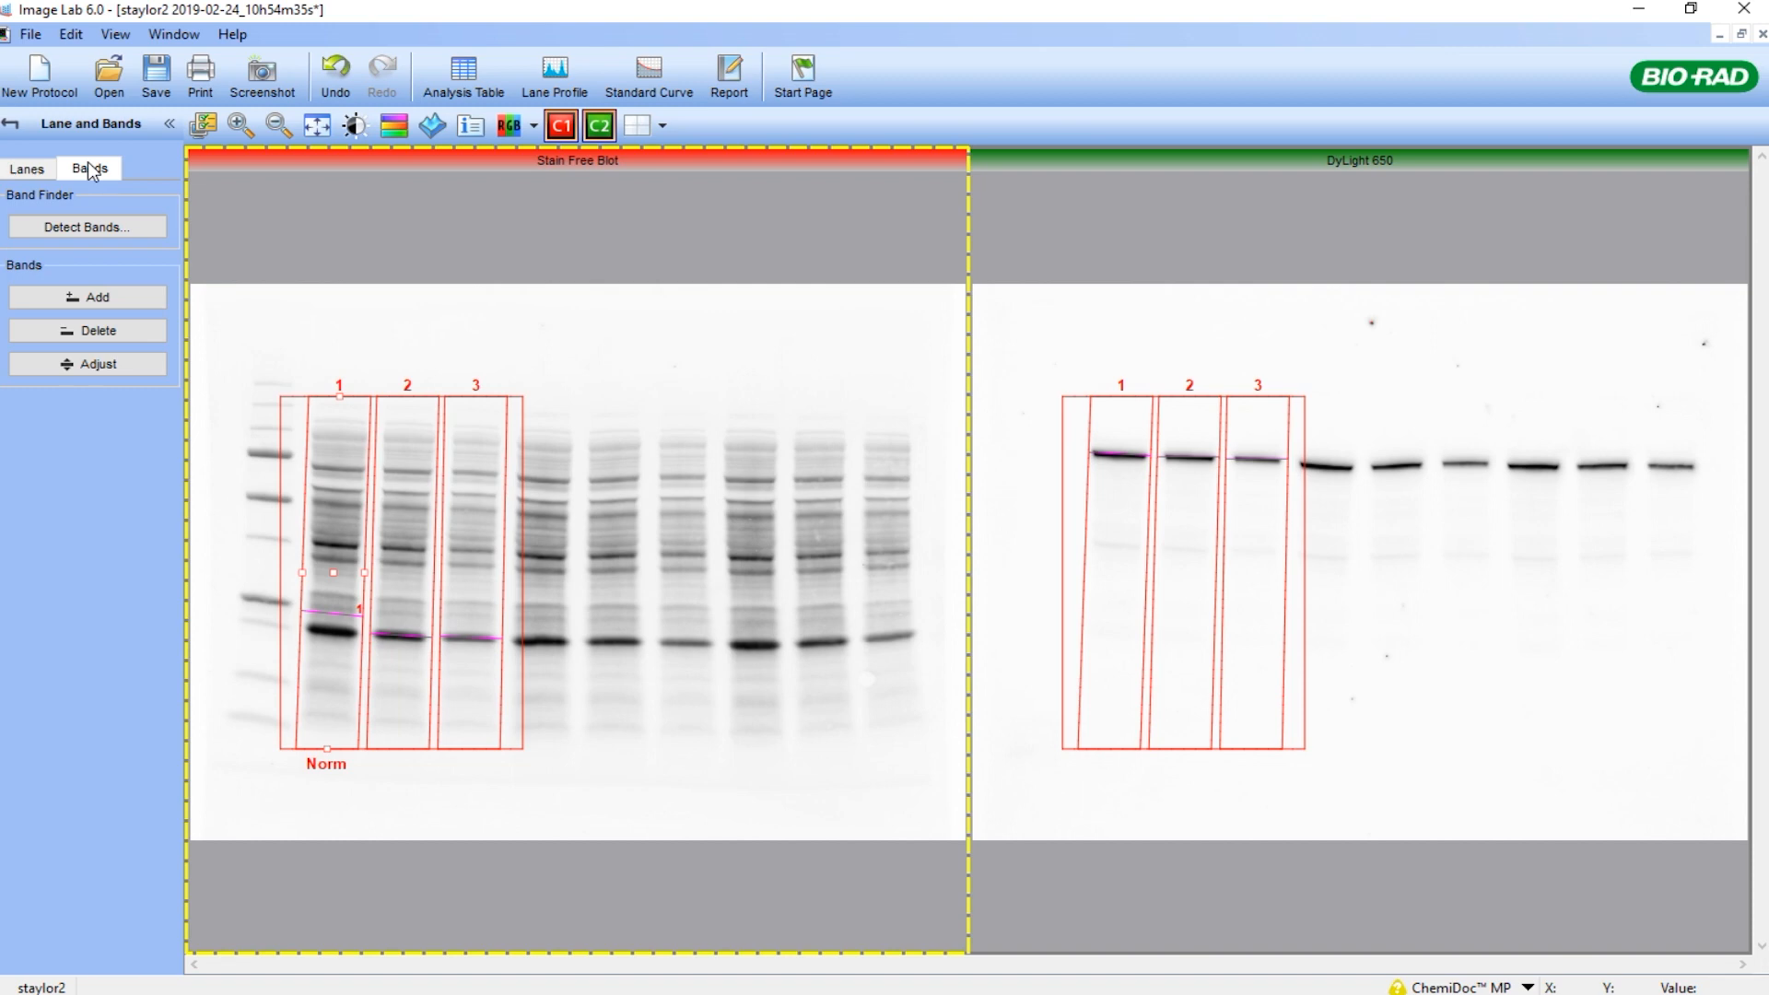
left_click(99, 302)
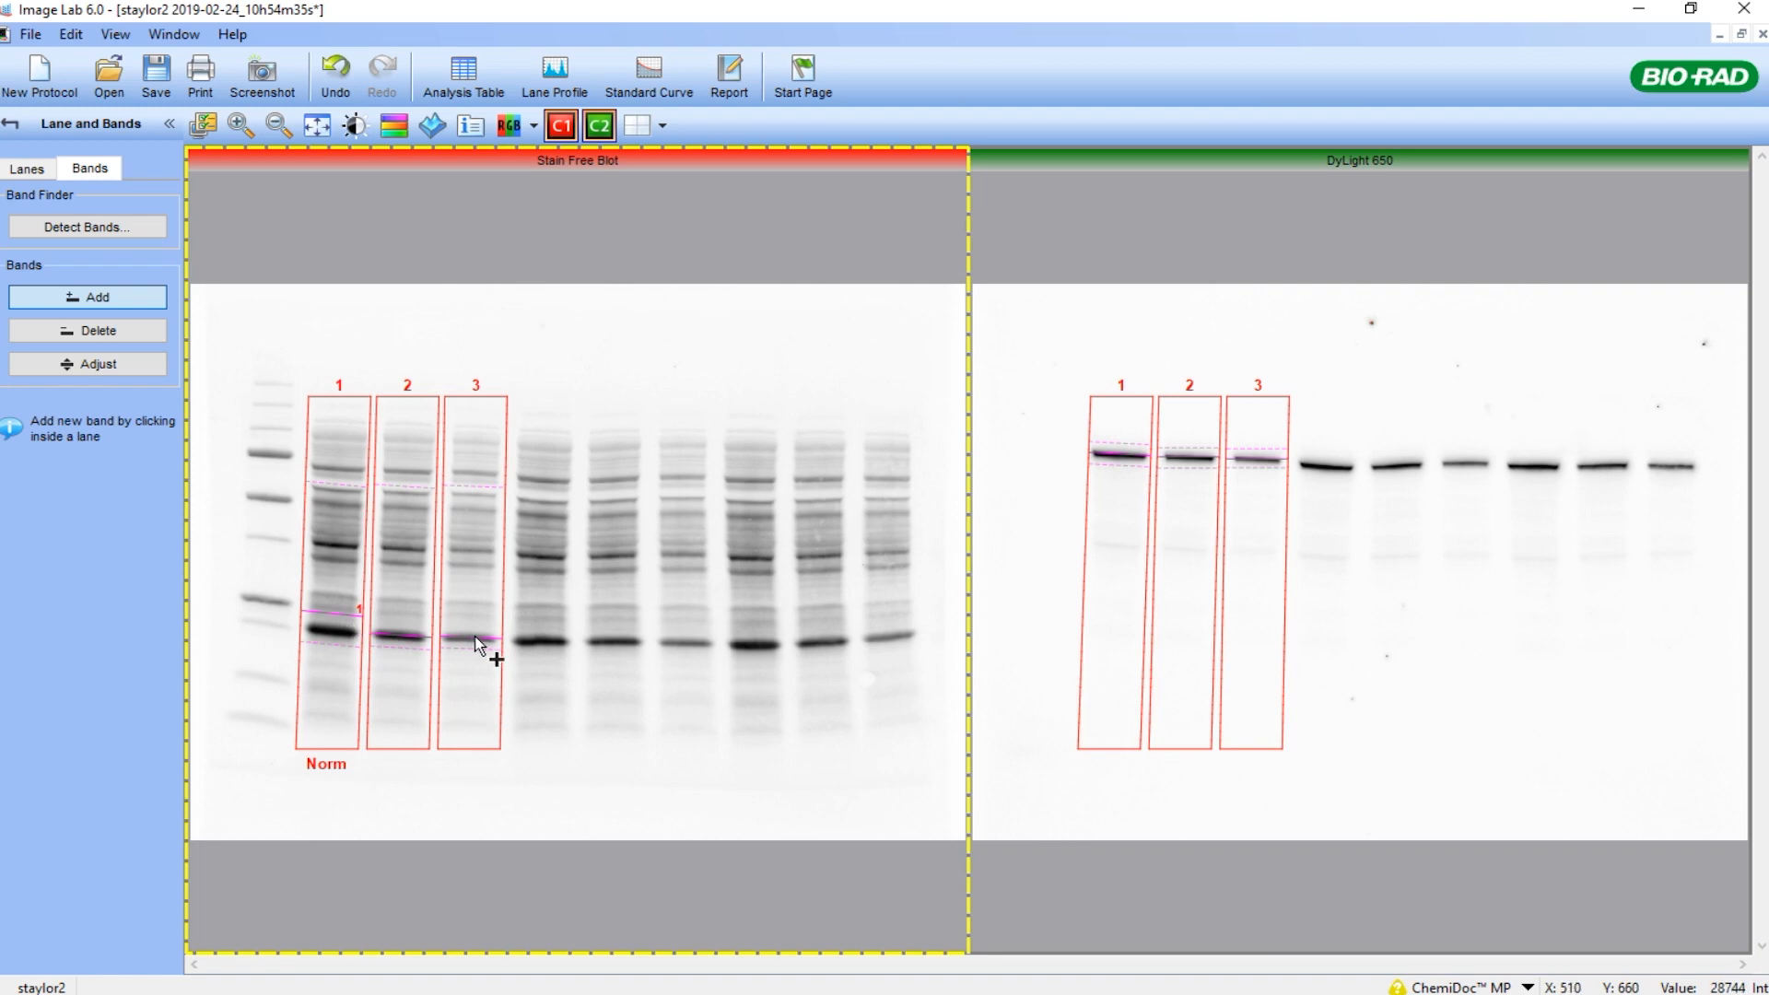
left_click(105, 296)
left_click(101, 359)
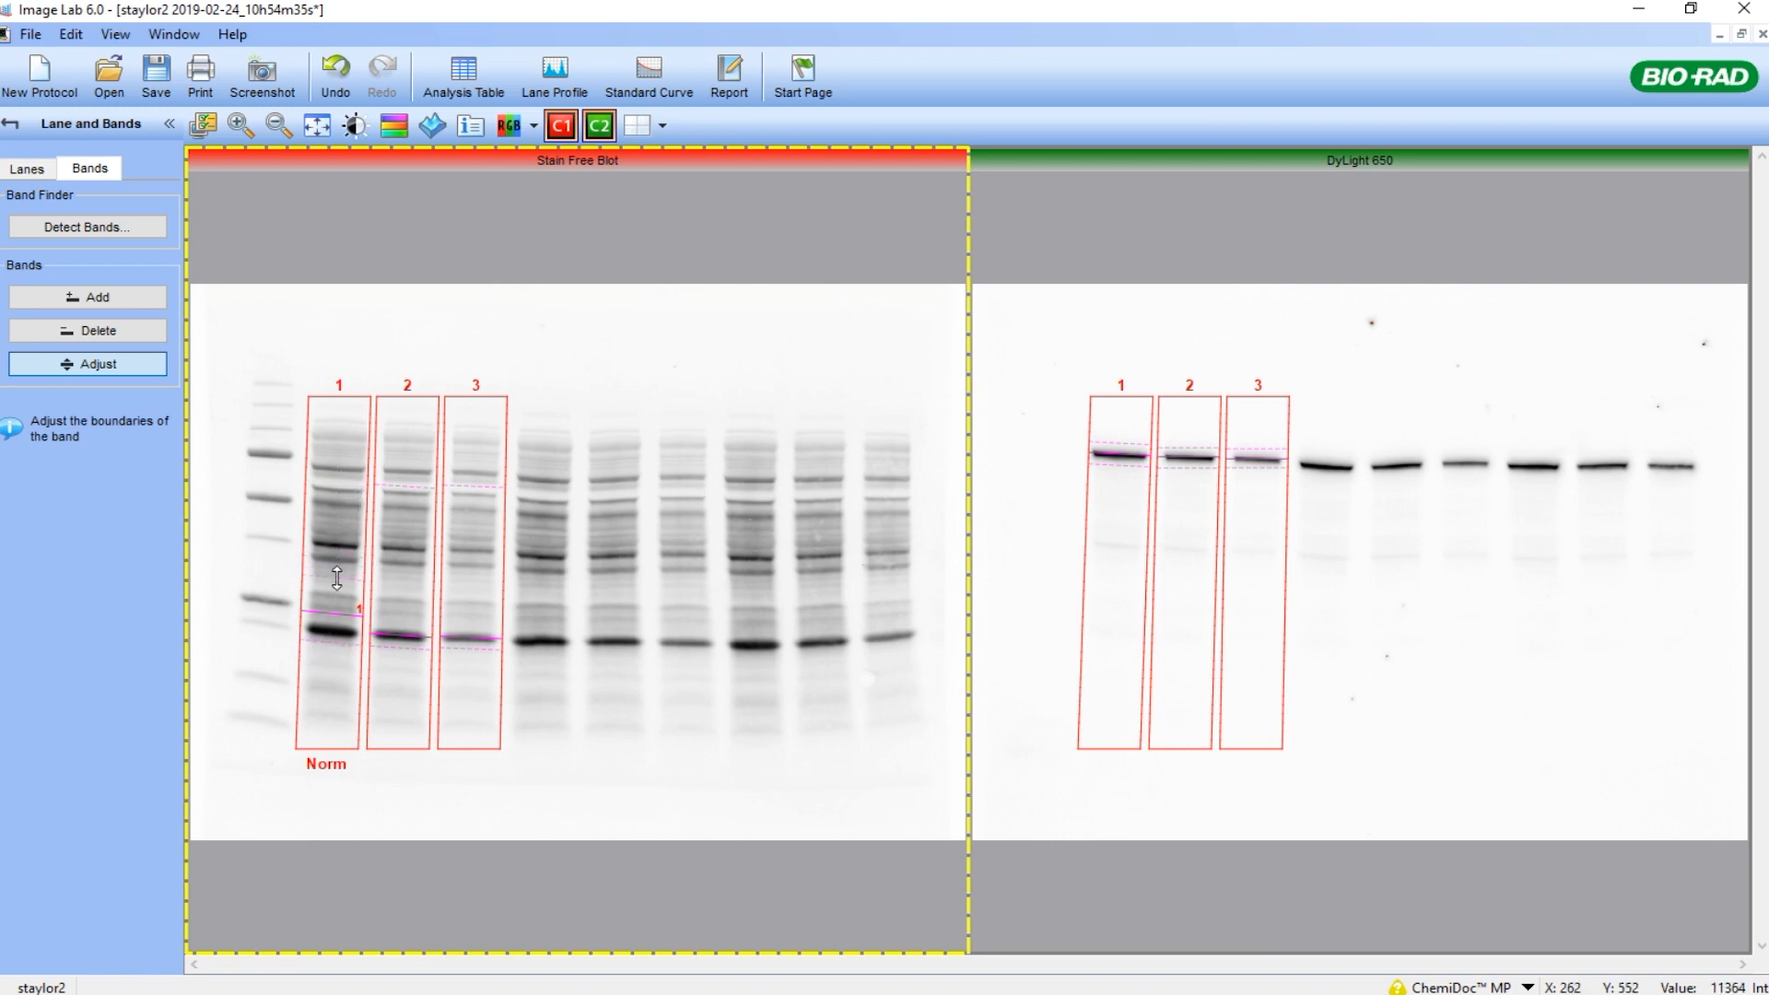
left_click_drag(337, 577, 337, 482)
Open the lane profile view and examine lane 1 of the Stain Free Blot channel.
left_click(566, 76)
left_click_drag(680, 192, 1094, 200)
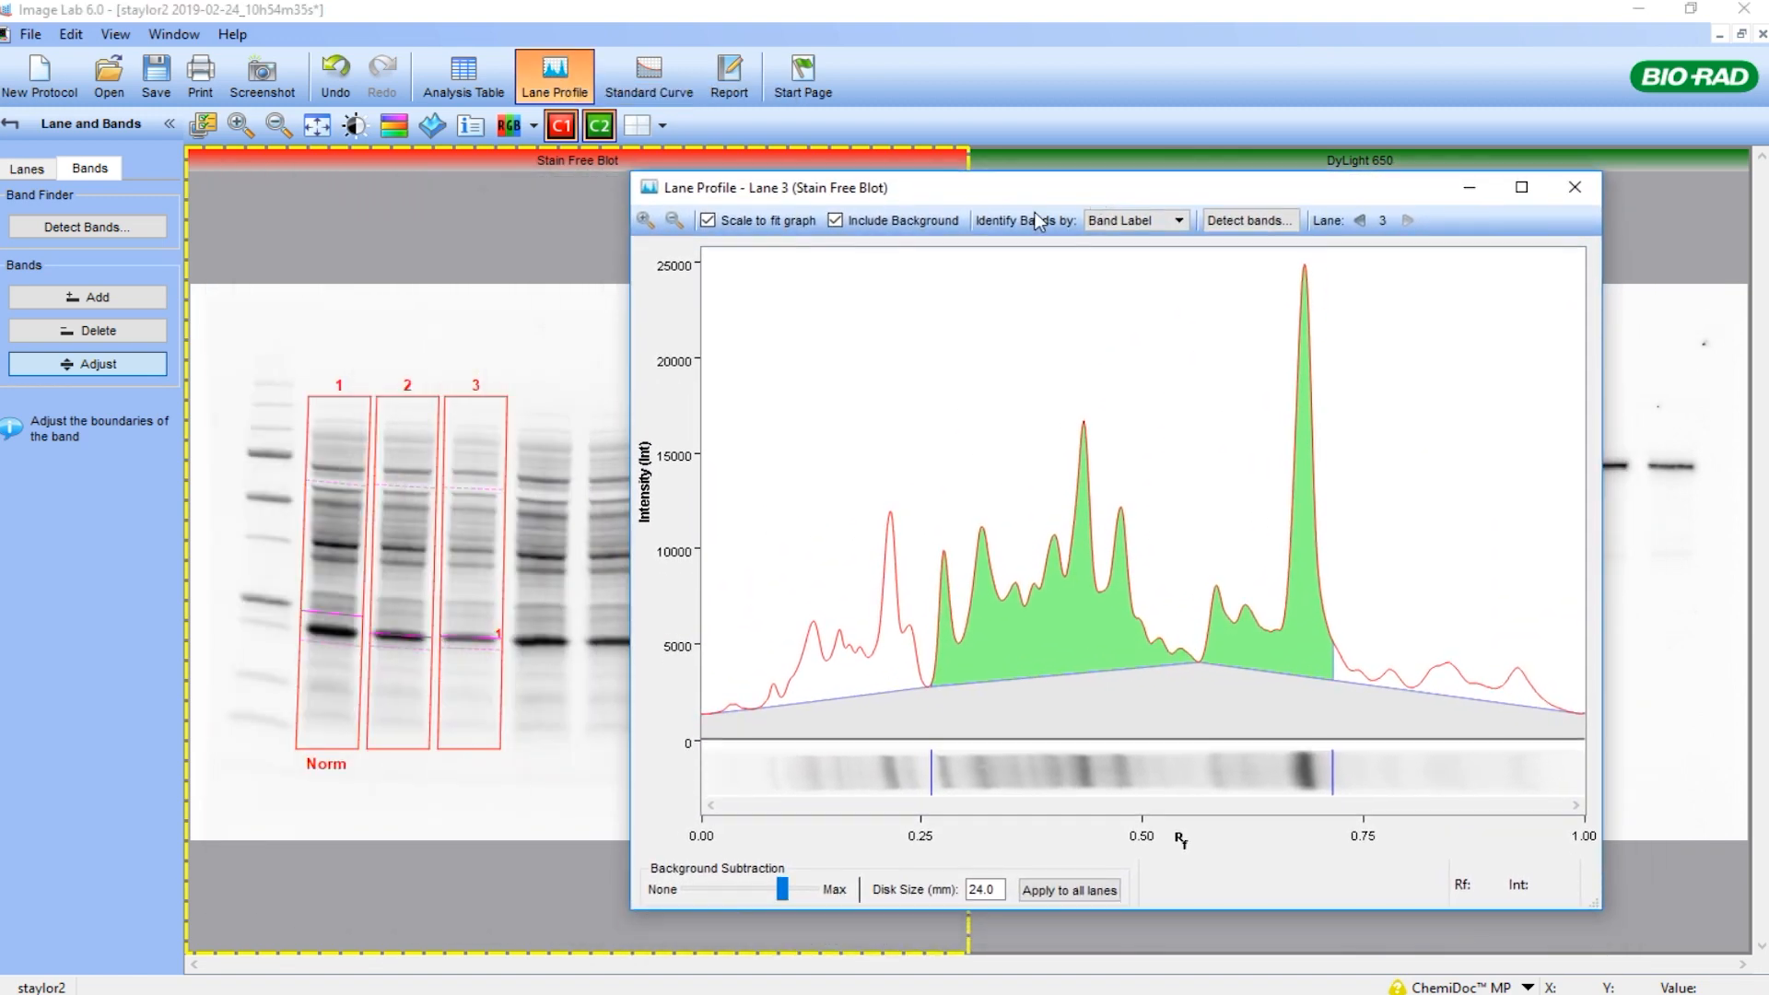
left_click(324, 430)
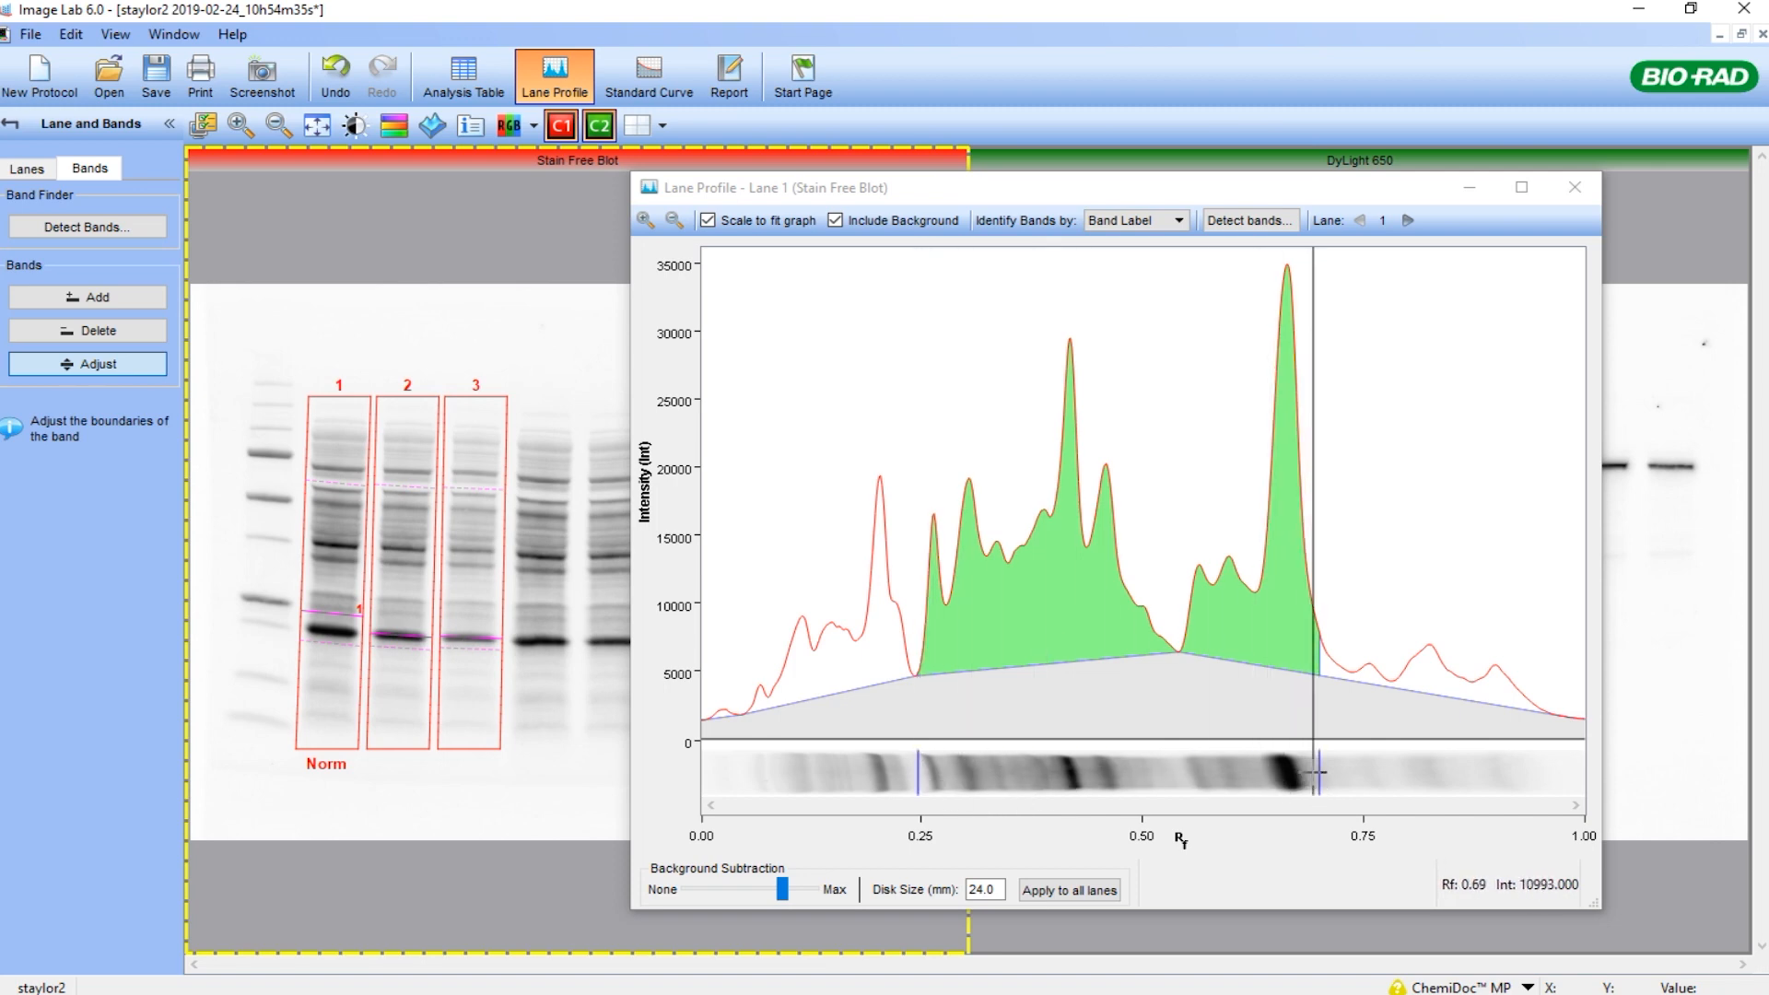
mouse_move(1315, 771)
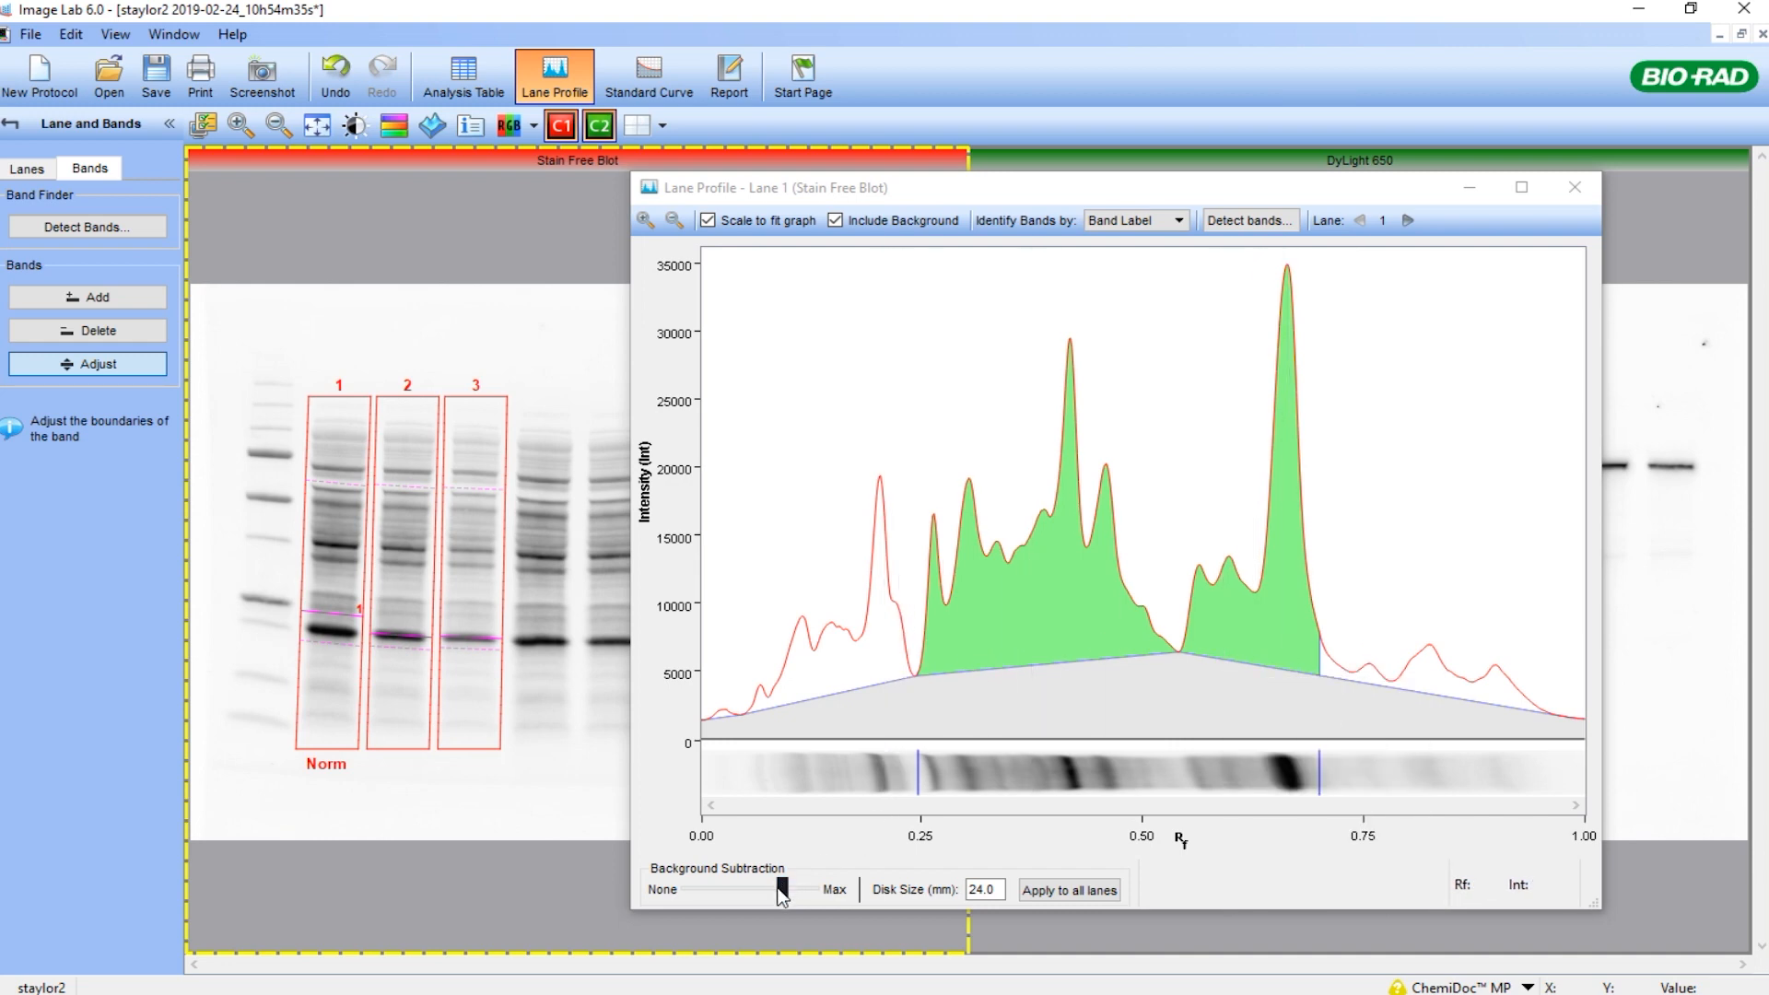
Set the background subtraction disk size to 20 mm for all Stain Free Blot lanes and review the profiles of lanes 2 and 3.
left_click_drag(782, 890, 754, 892)
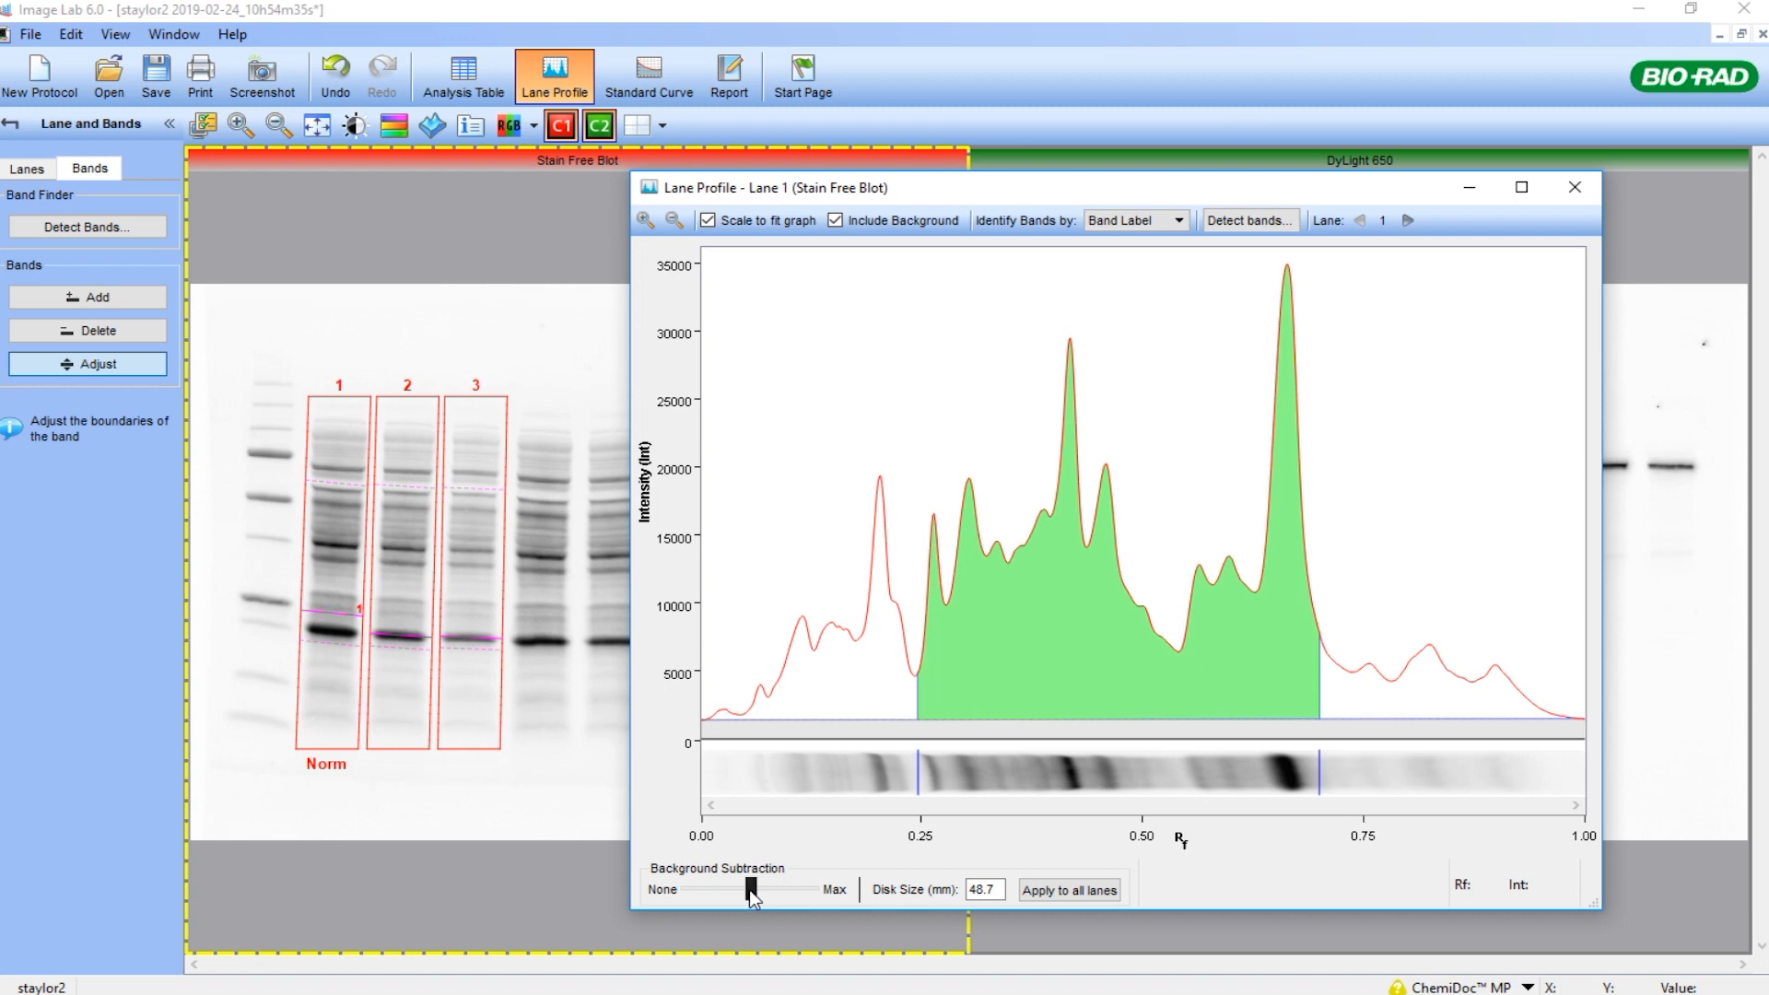
mouse_move(754, 892)
left_mouse_down()
mouse_move(835, 895)
mouse_move(788, 893)
left_mouse_up()
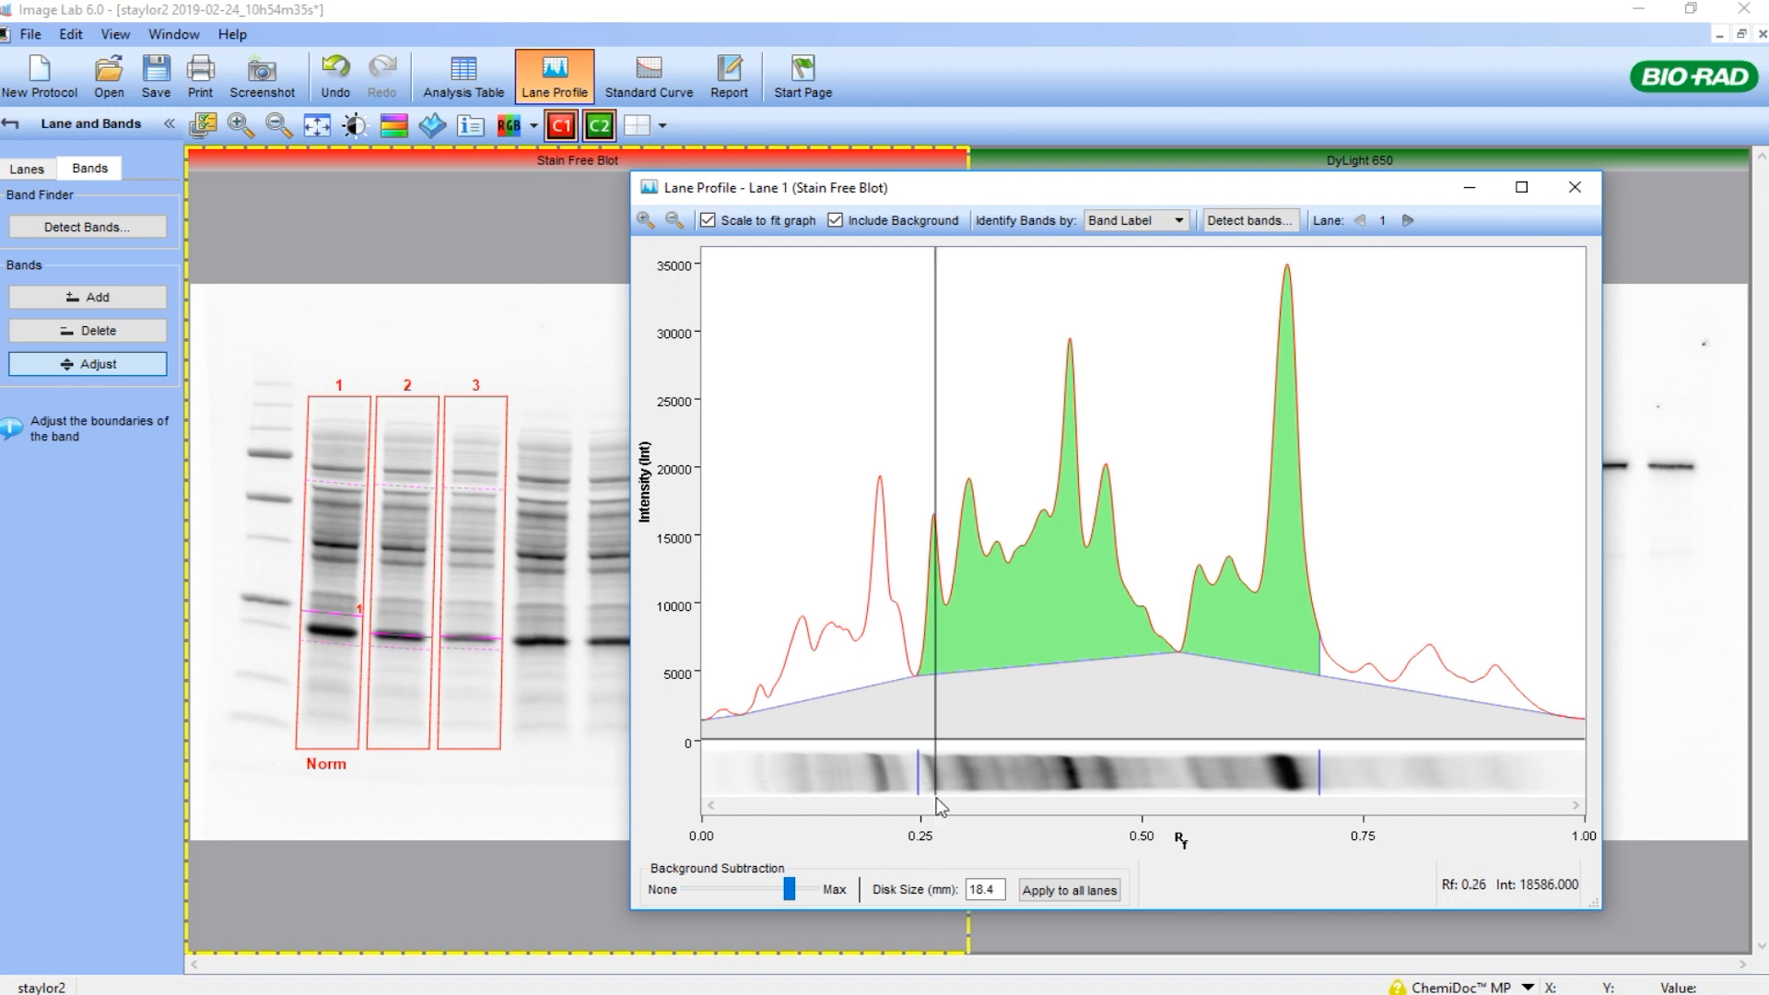
left_click_drag(1001, 889, 960, 895)
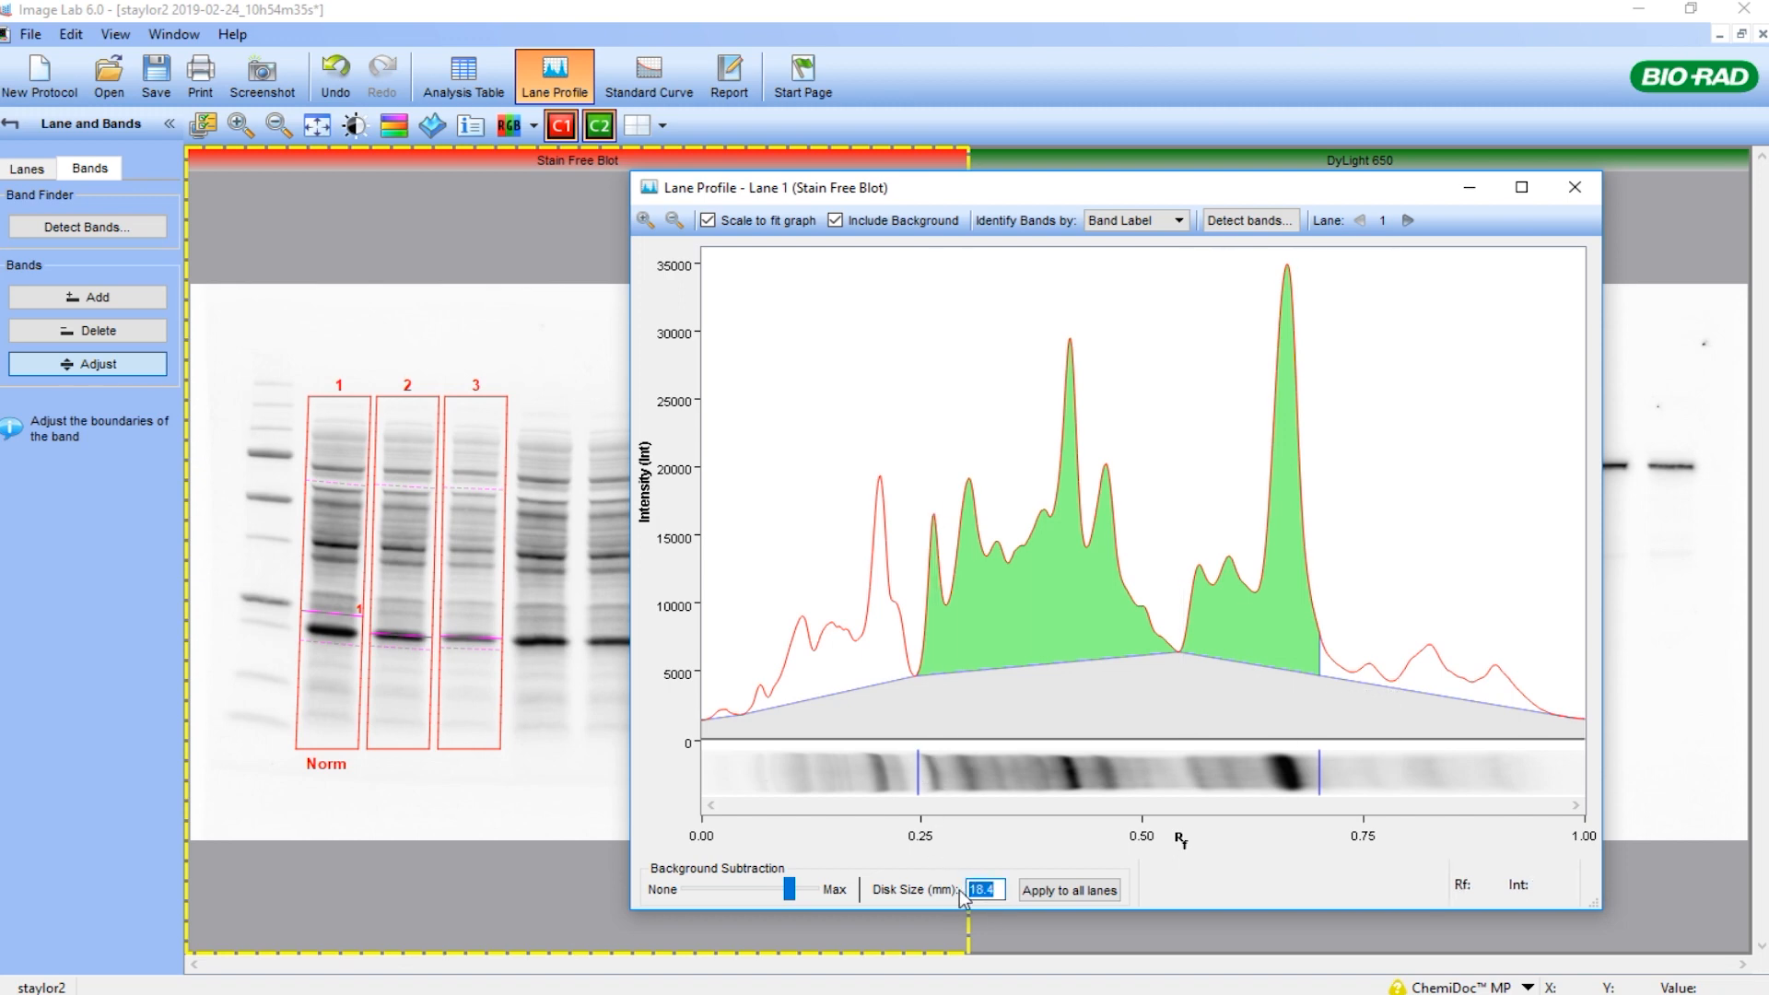
type("20")
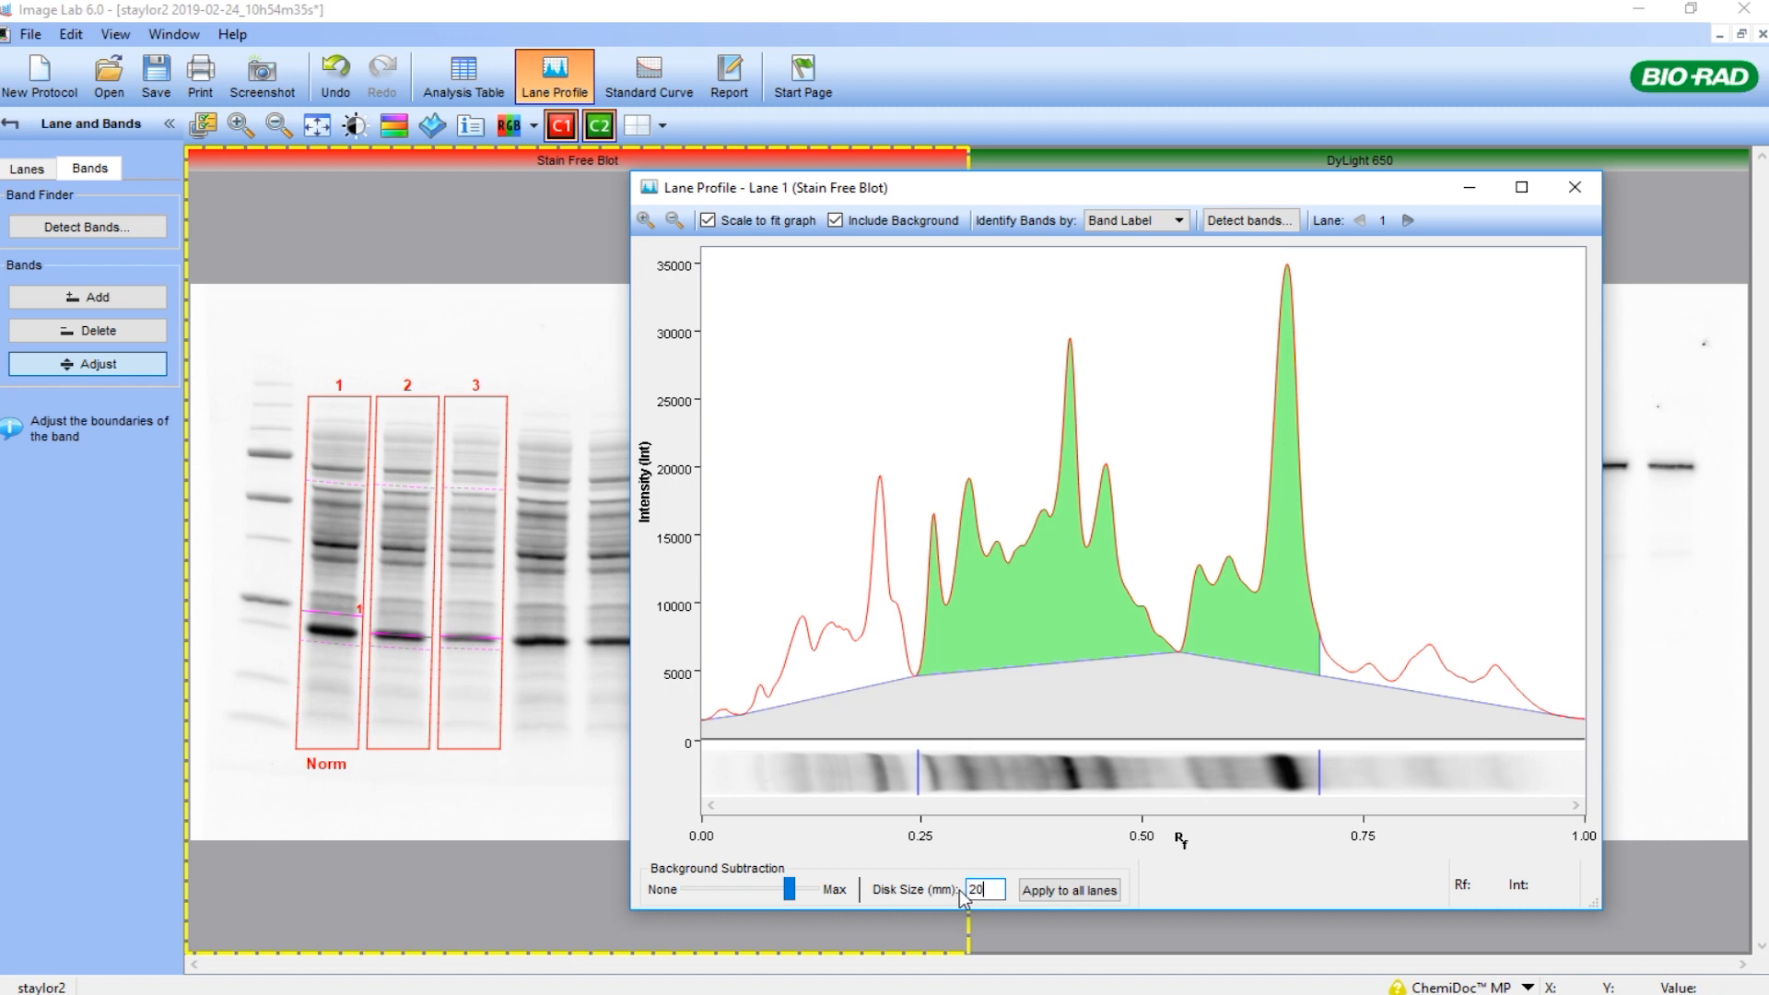
left_click(1055, 889)
left_click(997, 888)
left_click(1406, 220)
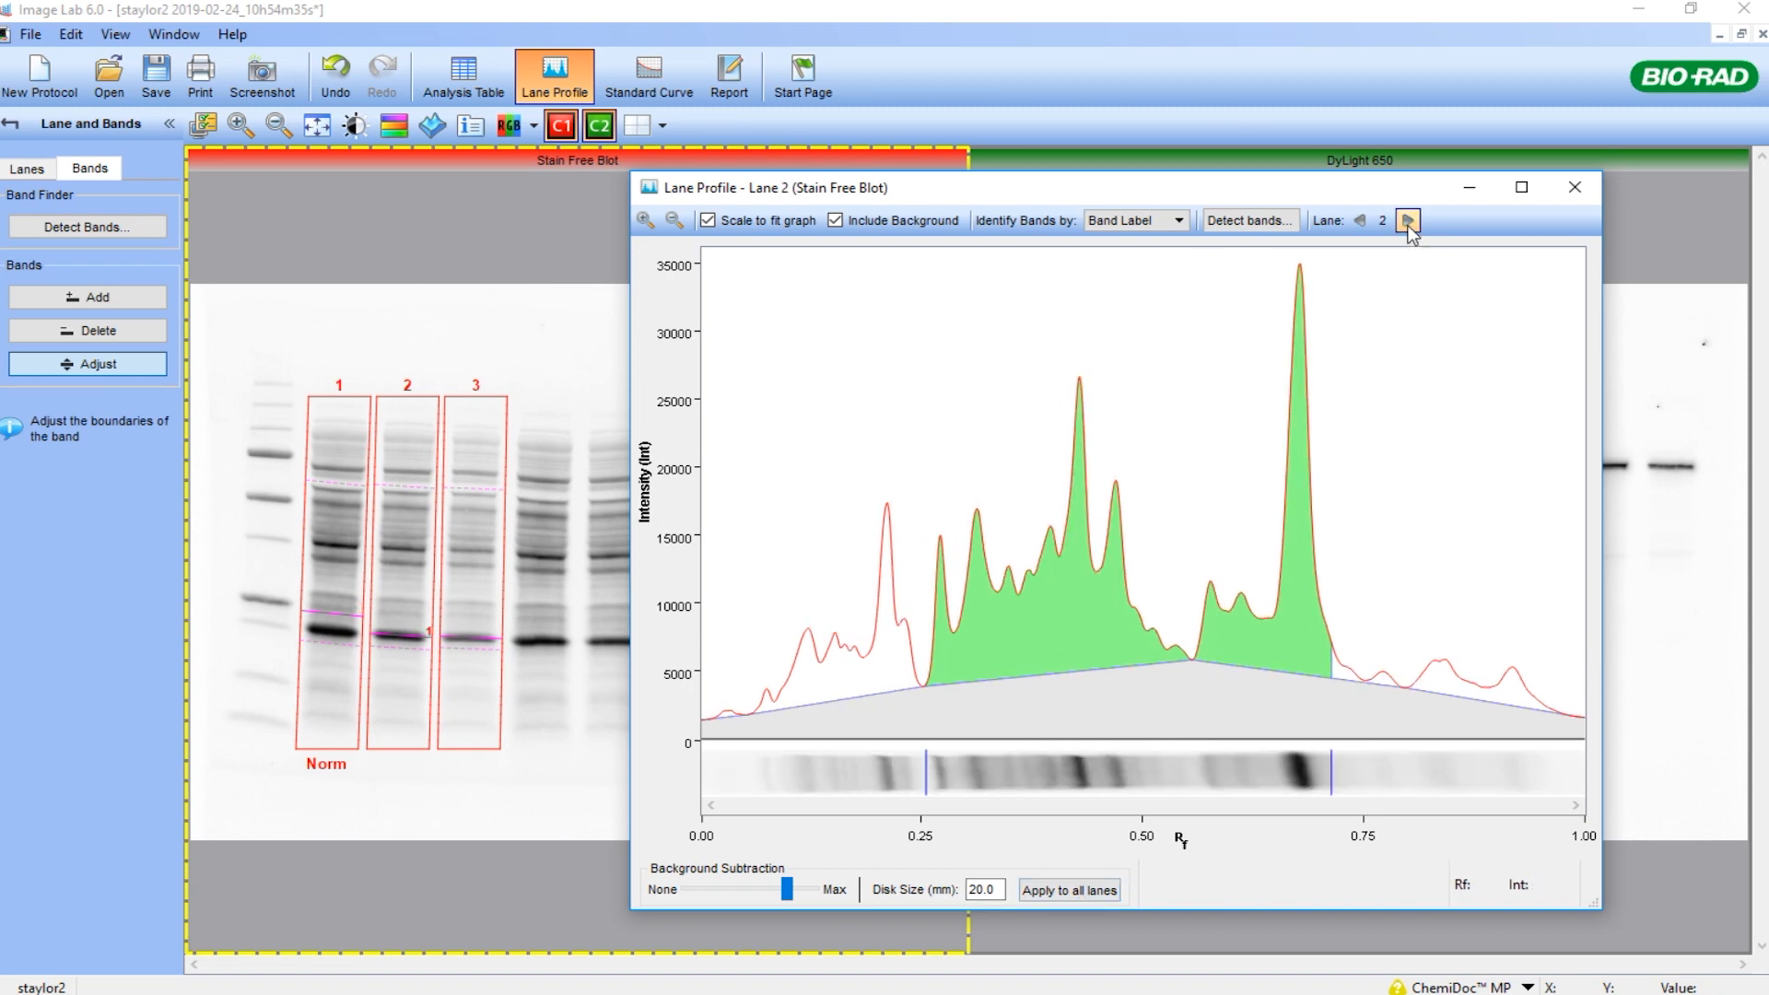
left_click(1407, 220)
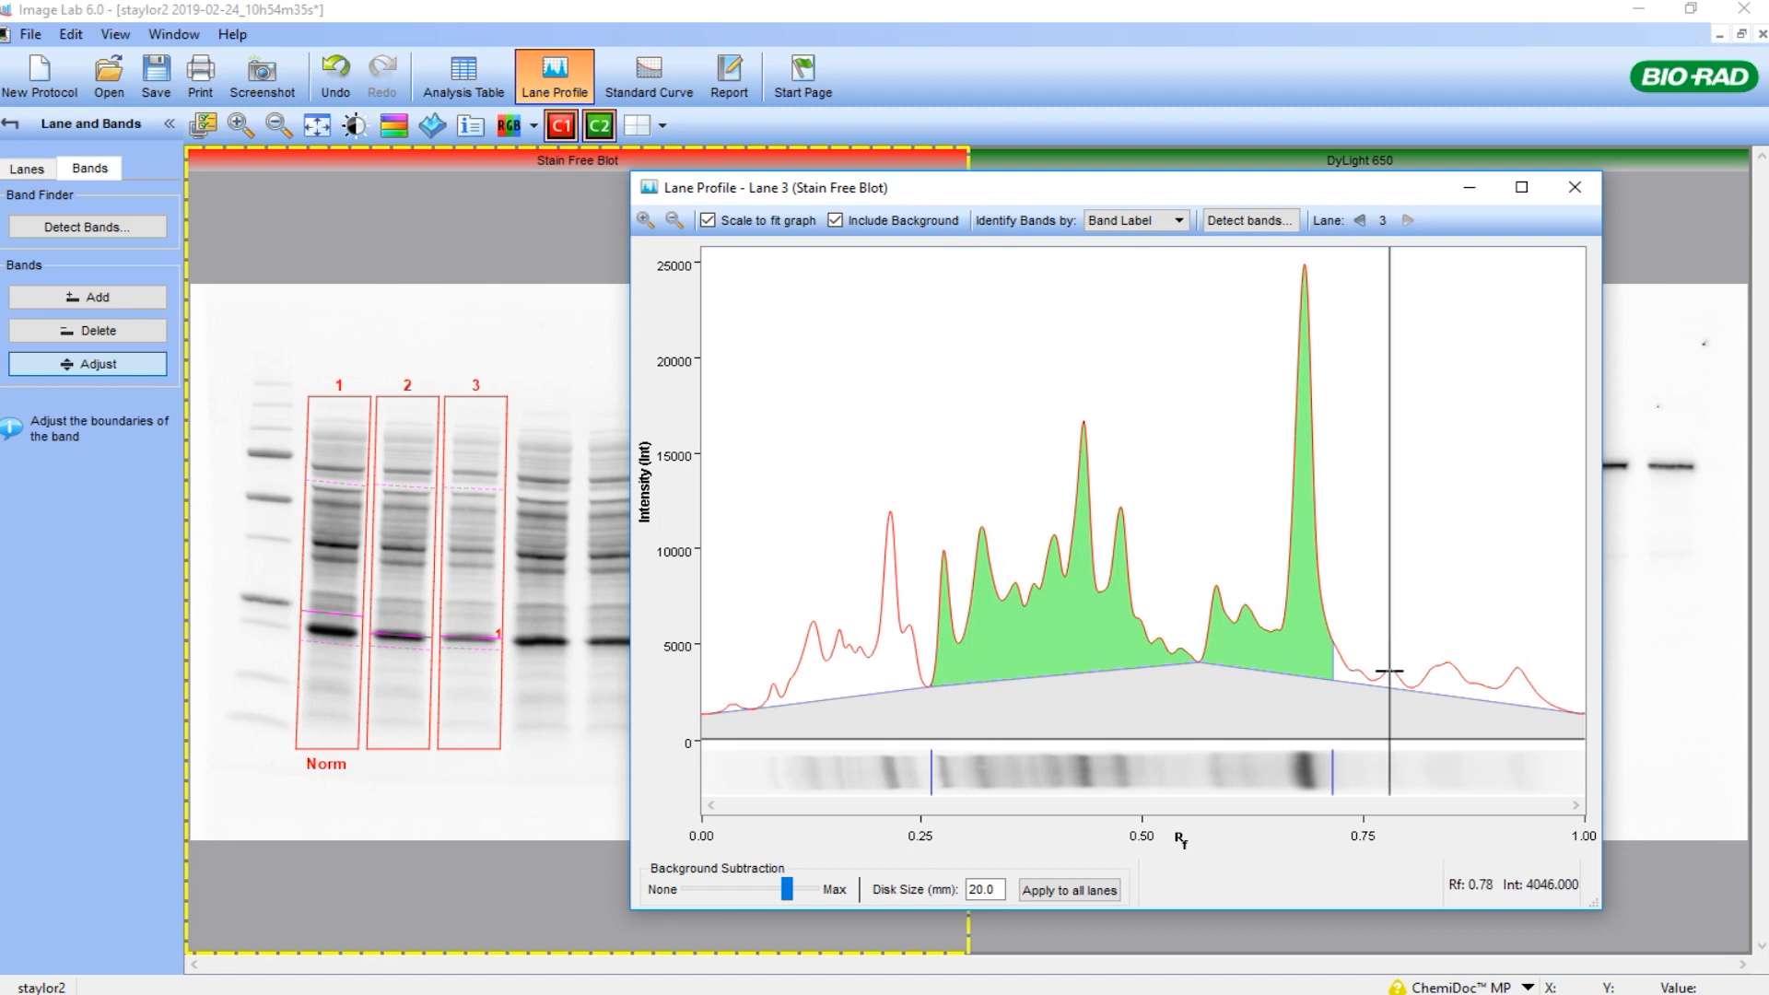
Show the lane 1 profile of the DyLight 650 channel and fine-tune the right-hand boundary of its band.
left_click(1637, 192)
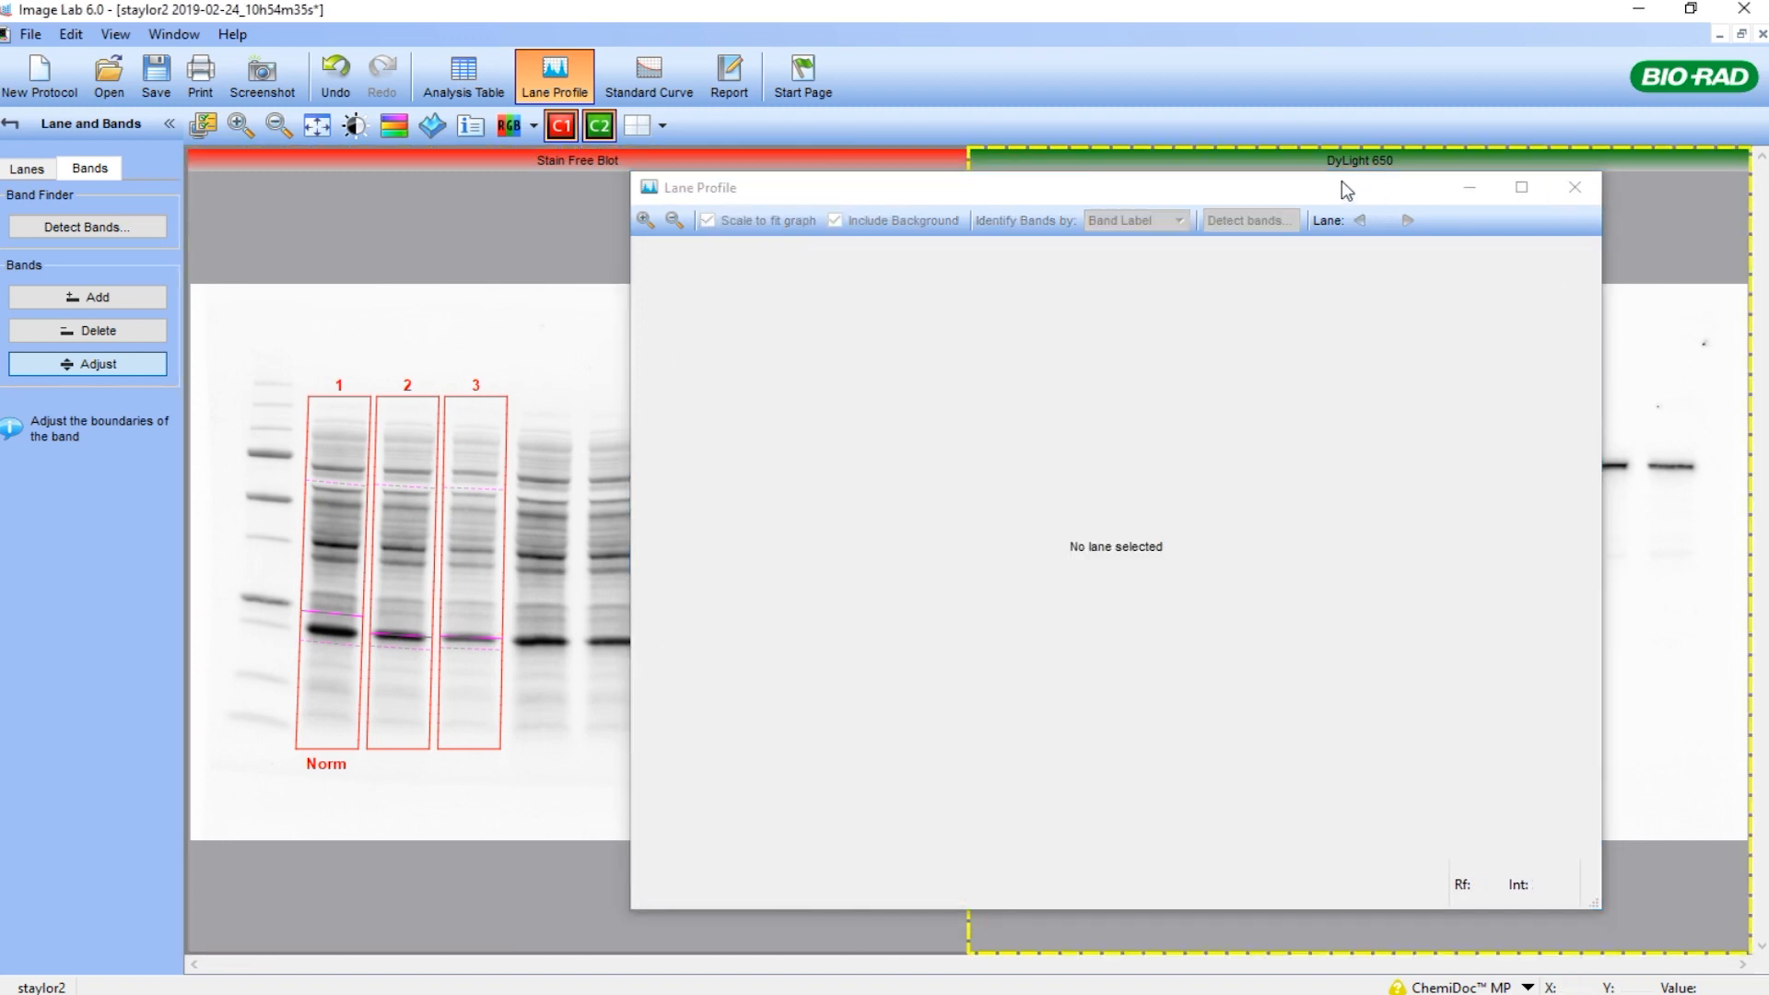
left_click_drag(1296, 196, 720, 270)
left_click(1122, 424)
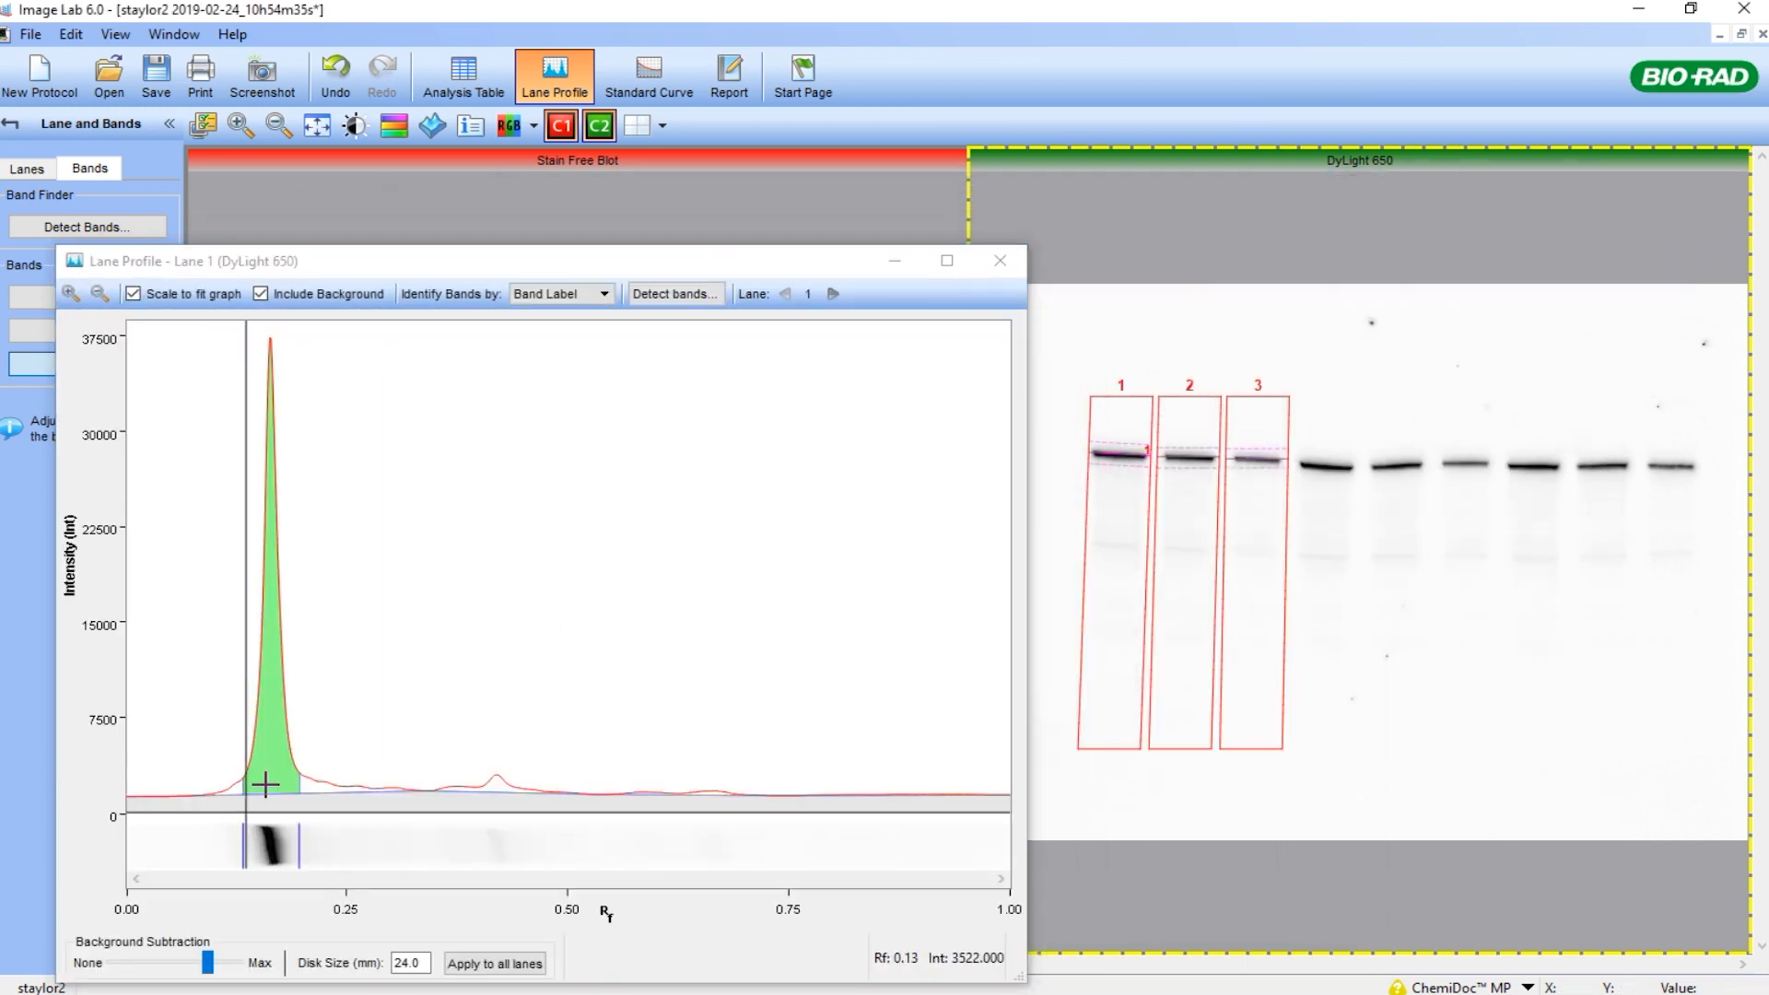
left_click(299, 853)
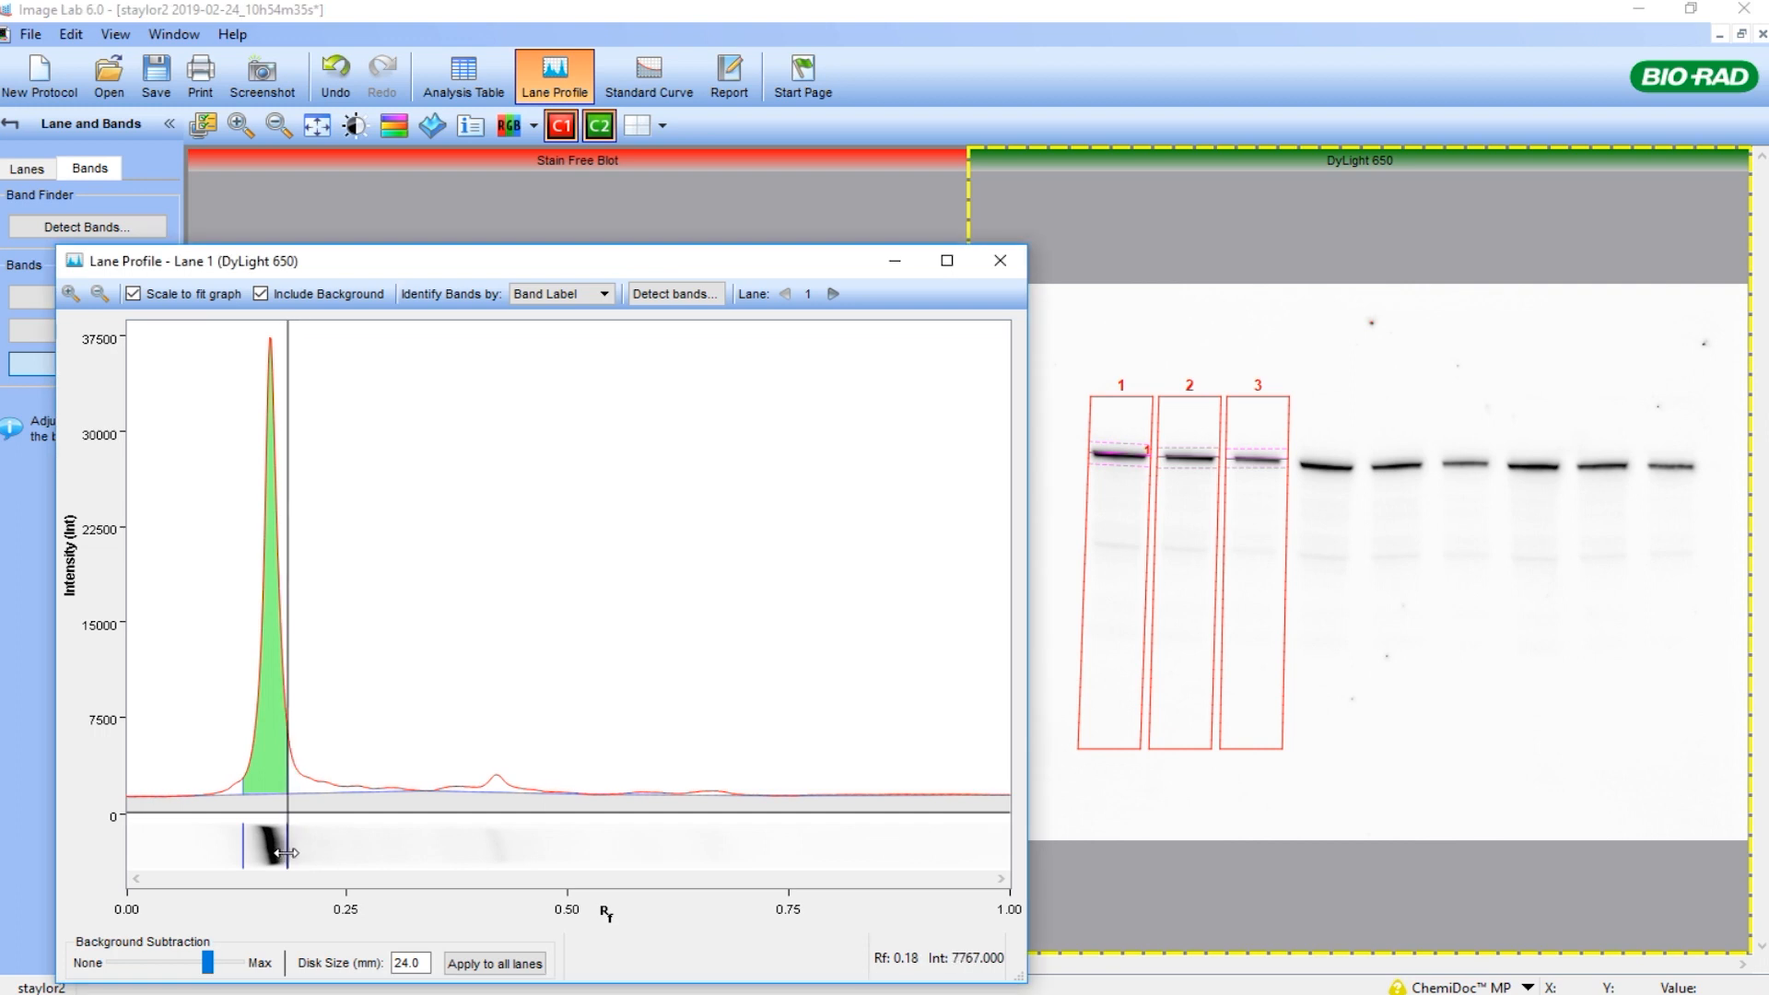
left_click_drag(298, 853, 301, 853)
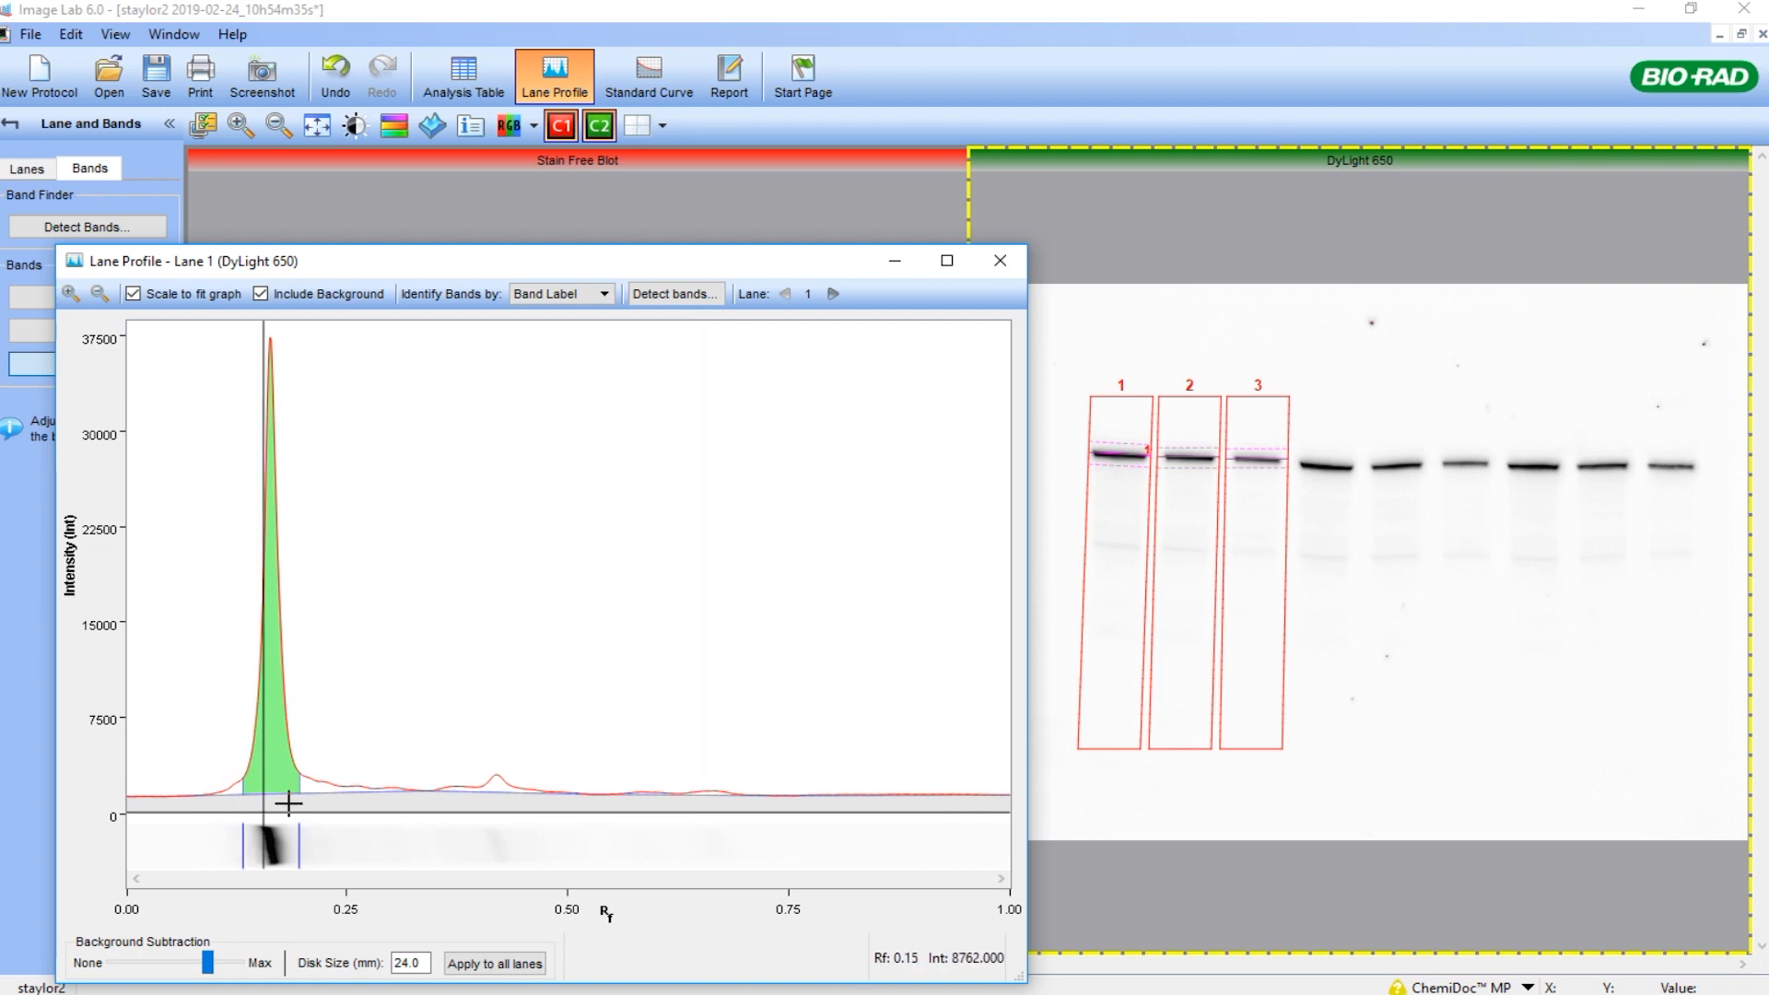
Review the DyLight 650 profiles of lanes 2 and 3, then close the lane profile view.
left_click(832, 295)
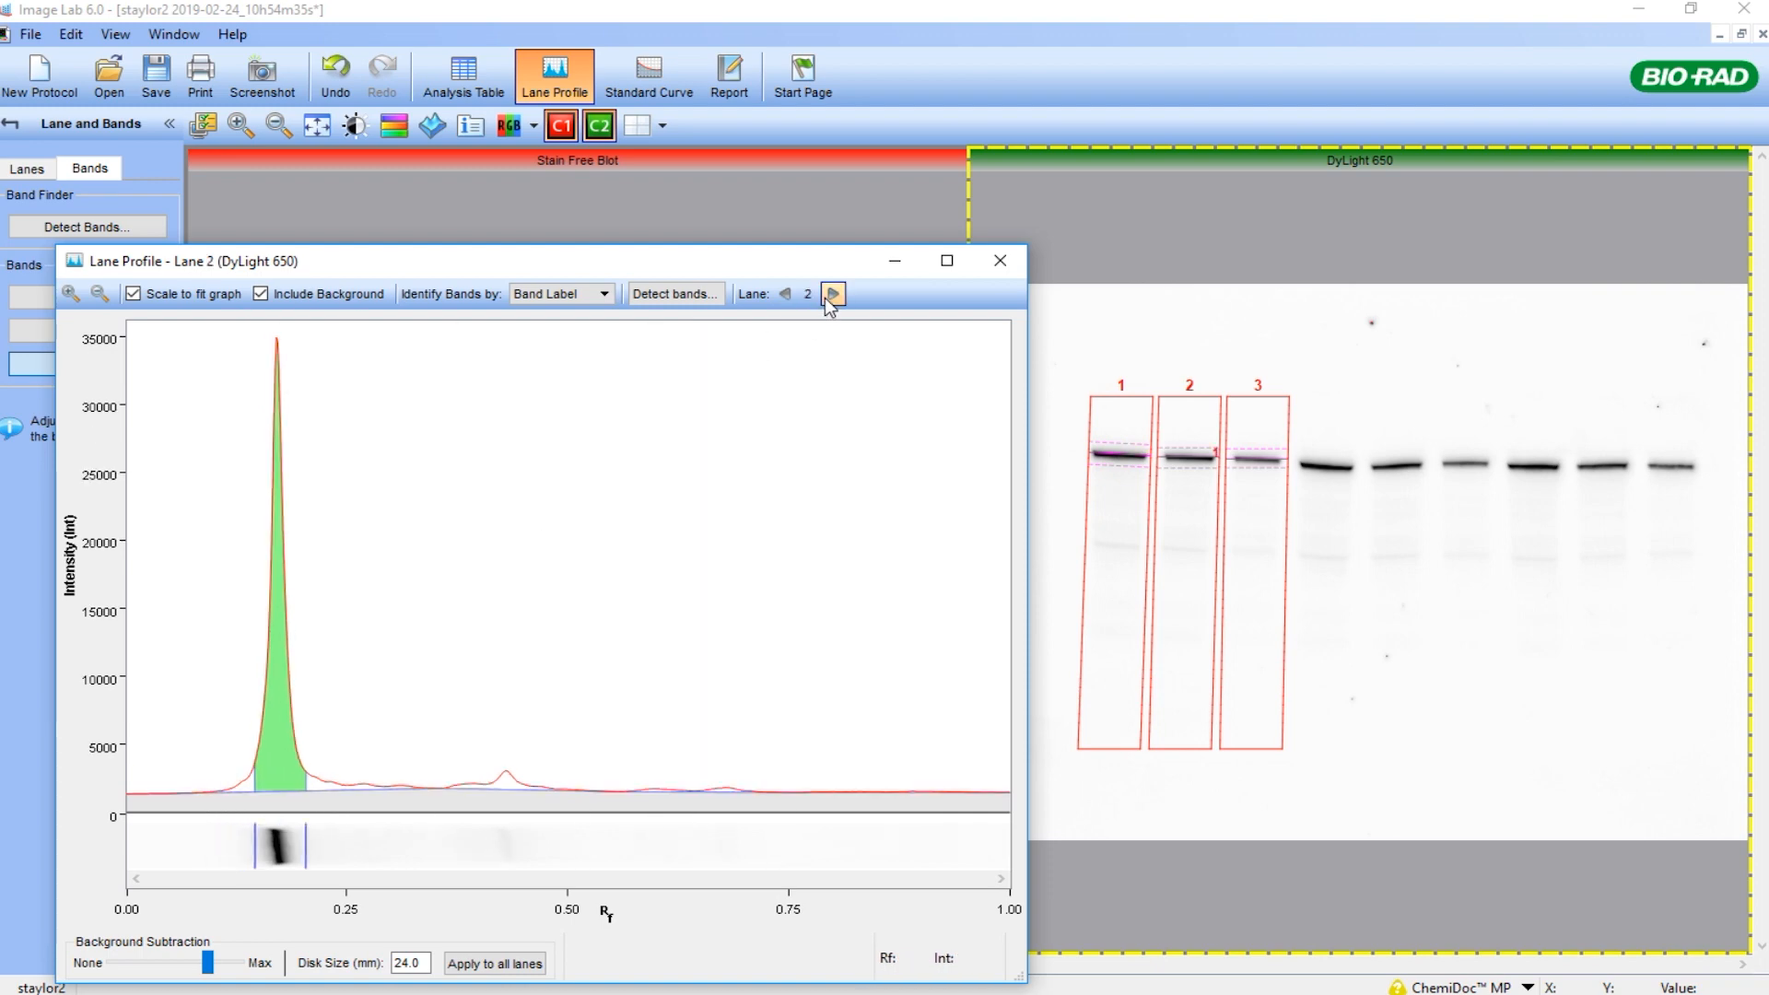
left_click(832, 294)
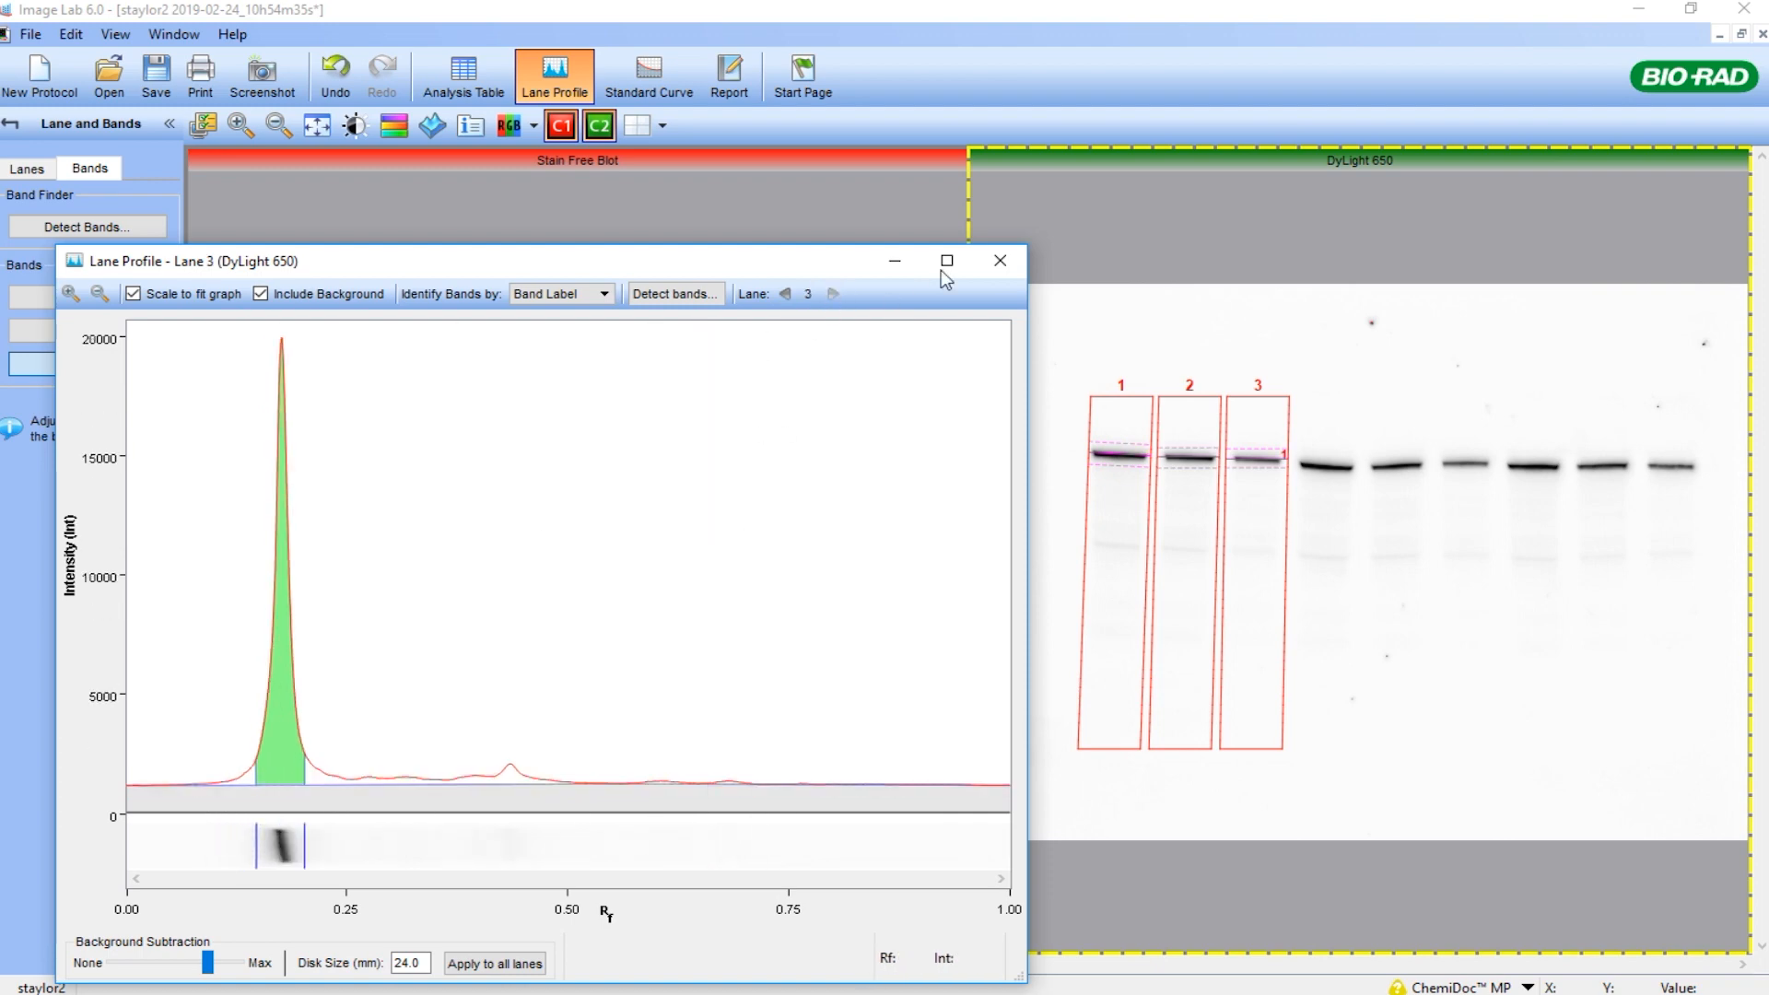
left_click(997, 262)
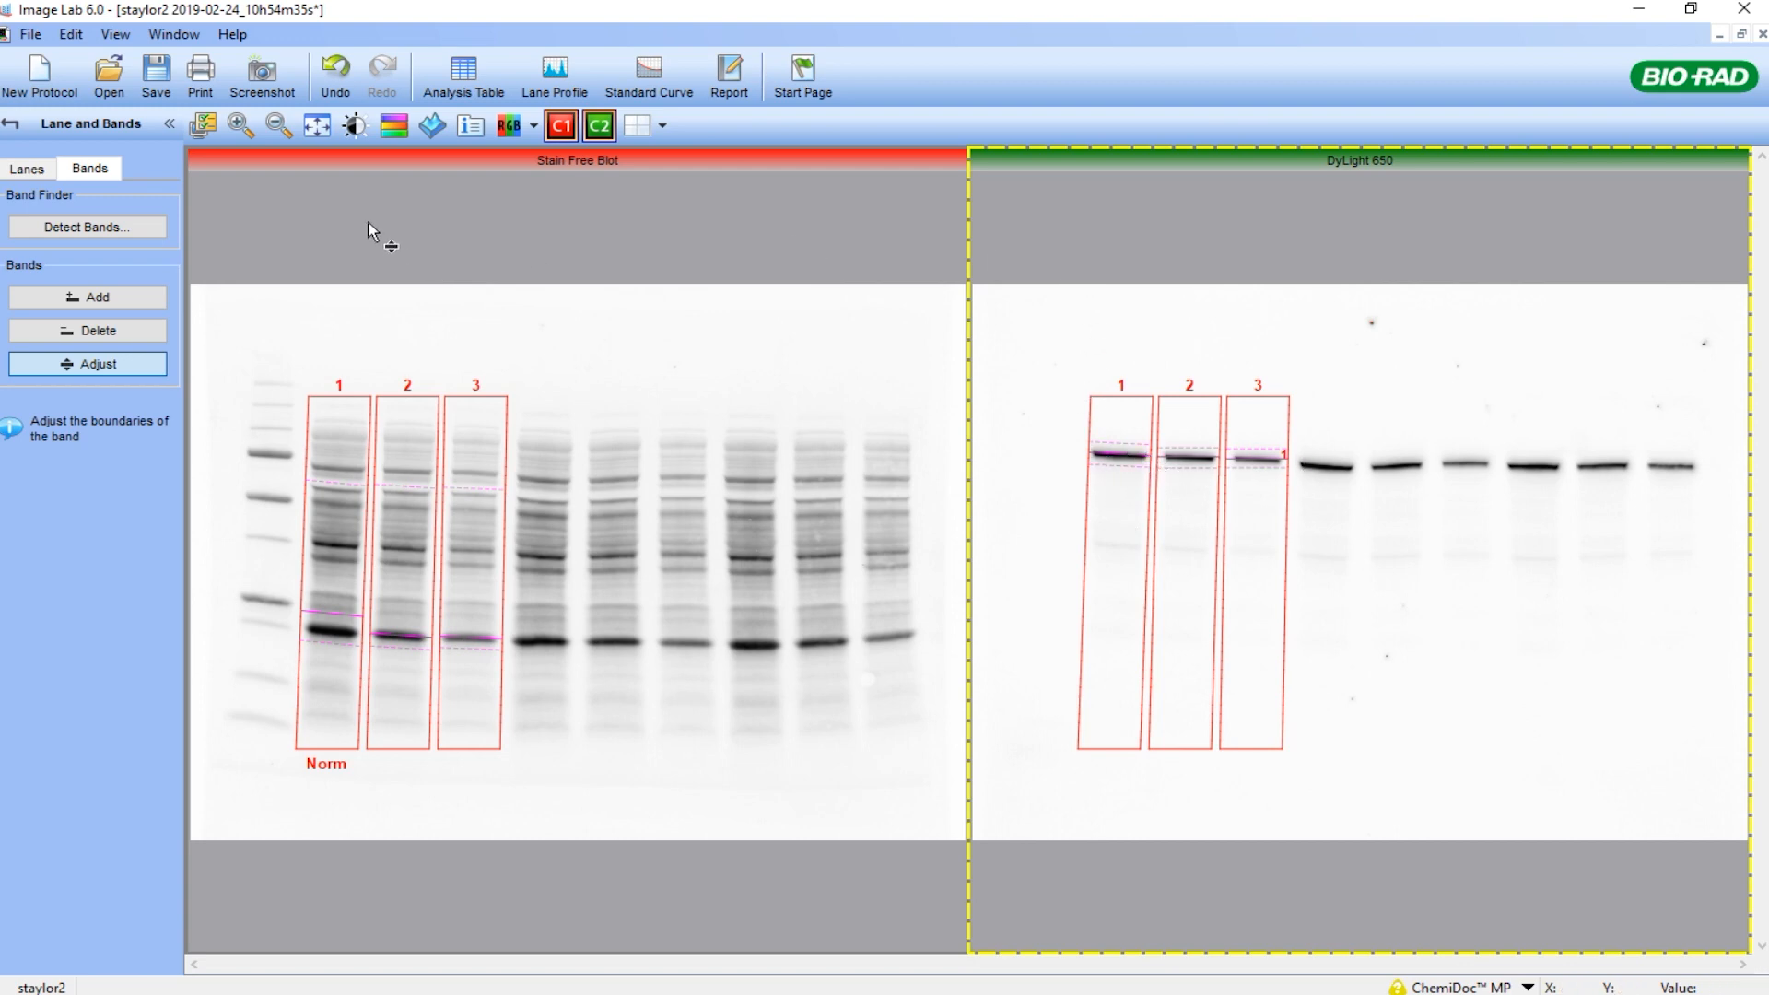
Return to the lane settings and select Stain Free Blot as the normalization channel.
left_click(13, 128)
left_click(101, 342)
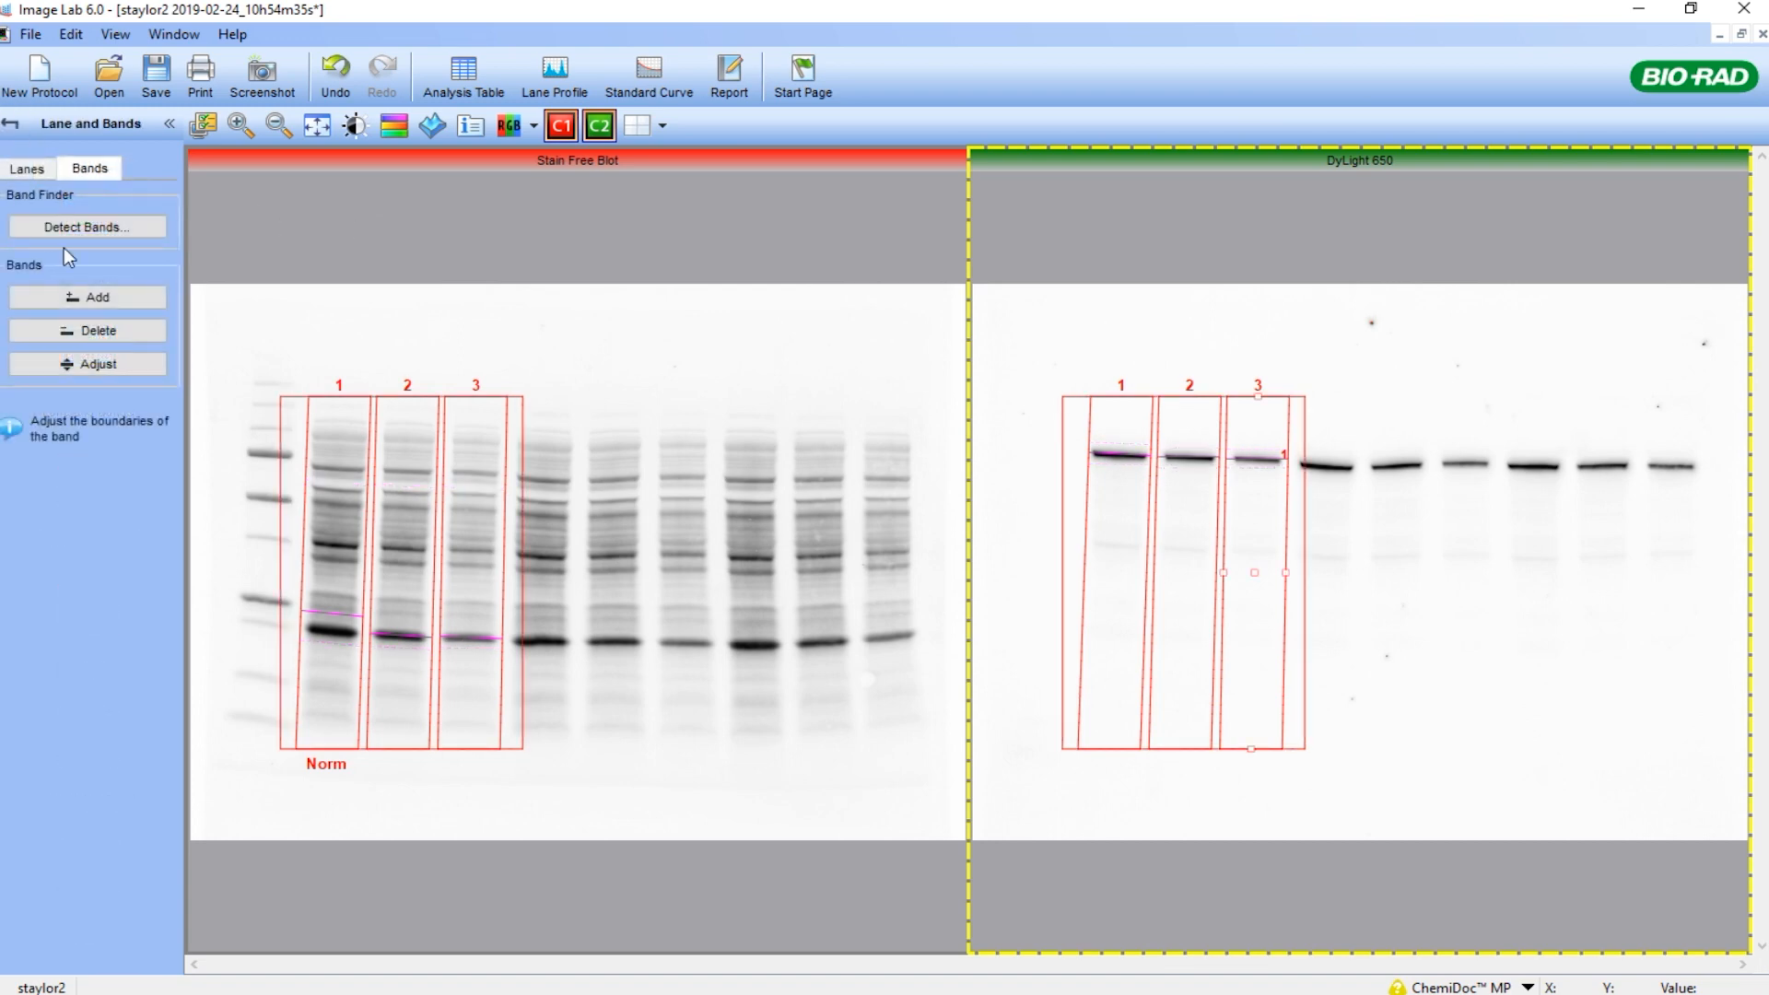
left_click(29, 169)
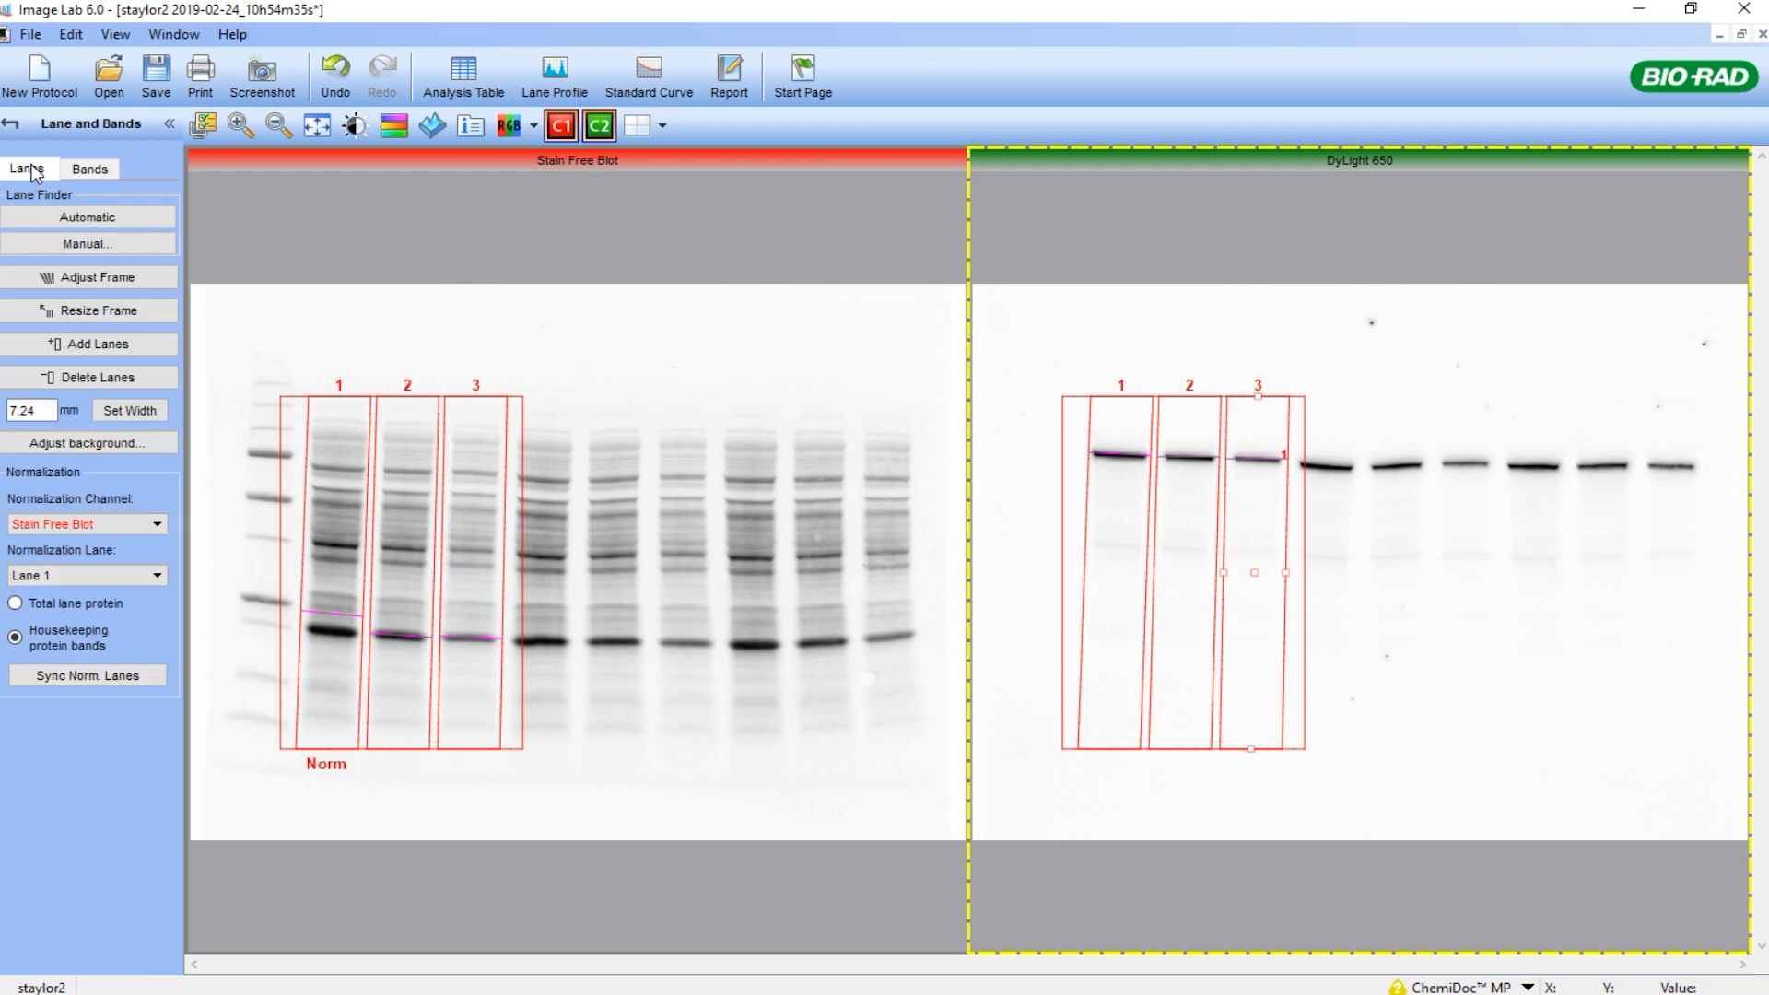
left_click(158, 523)
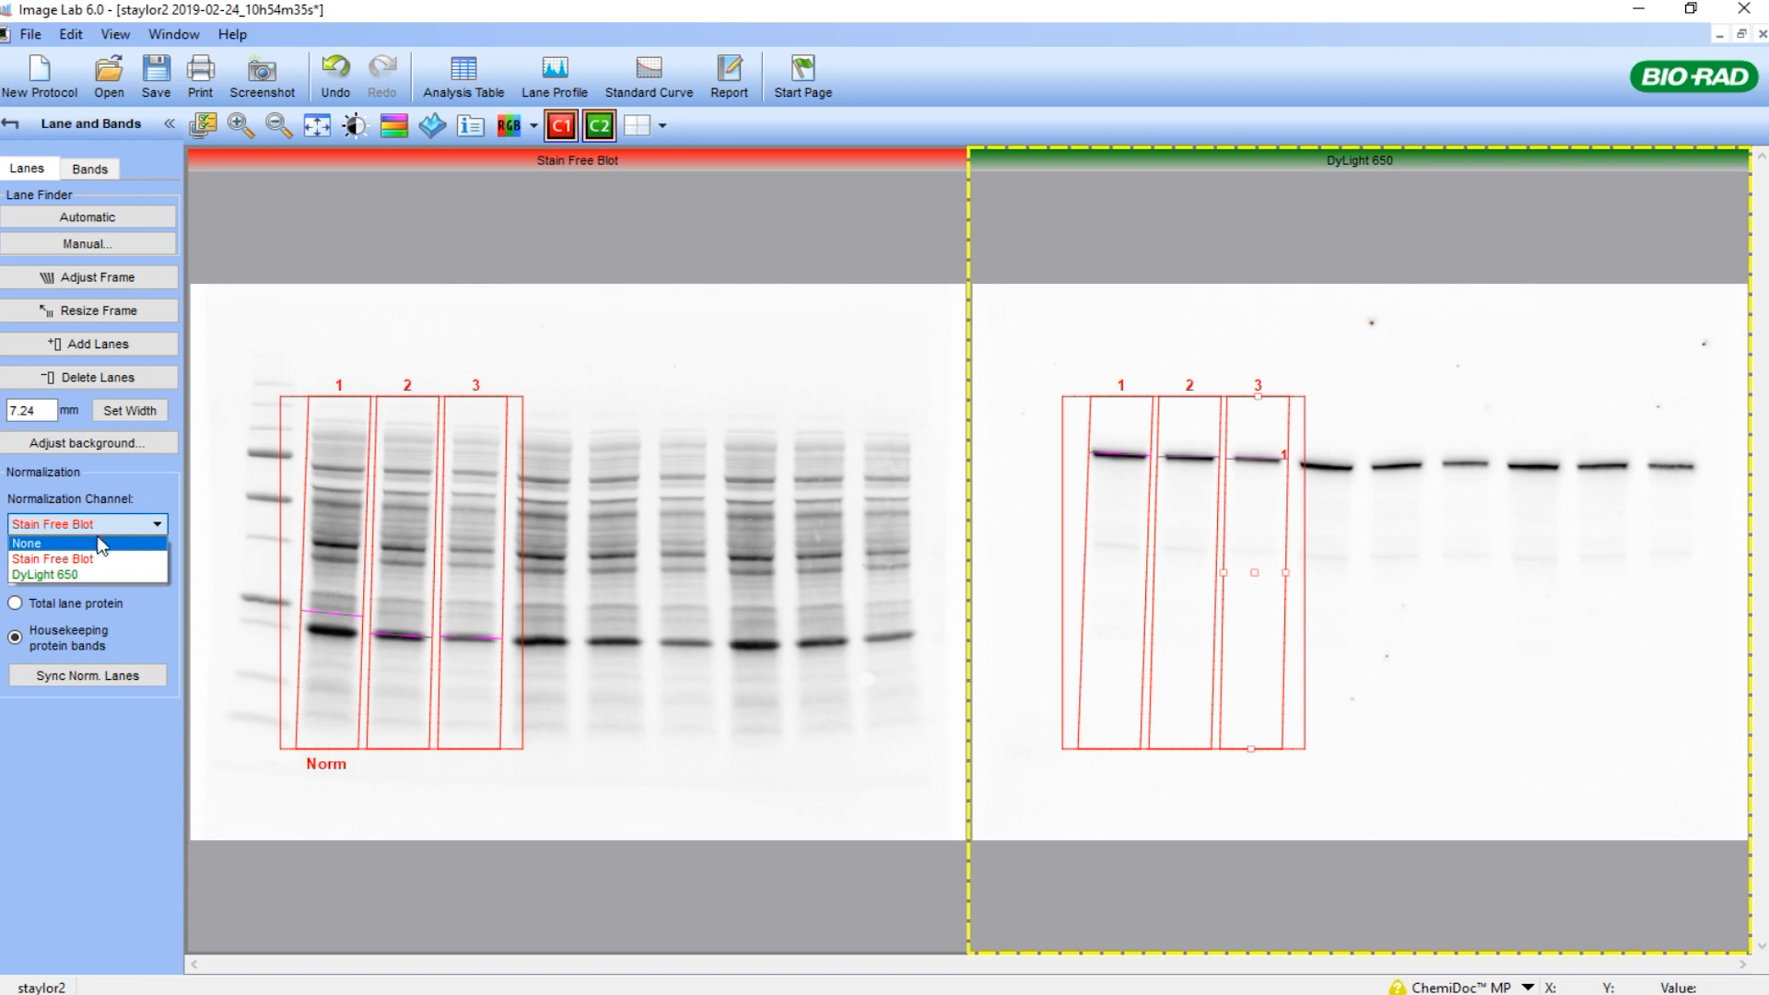
left_click(102, 558)
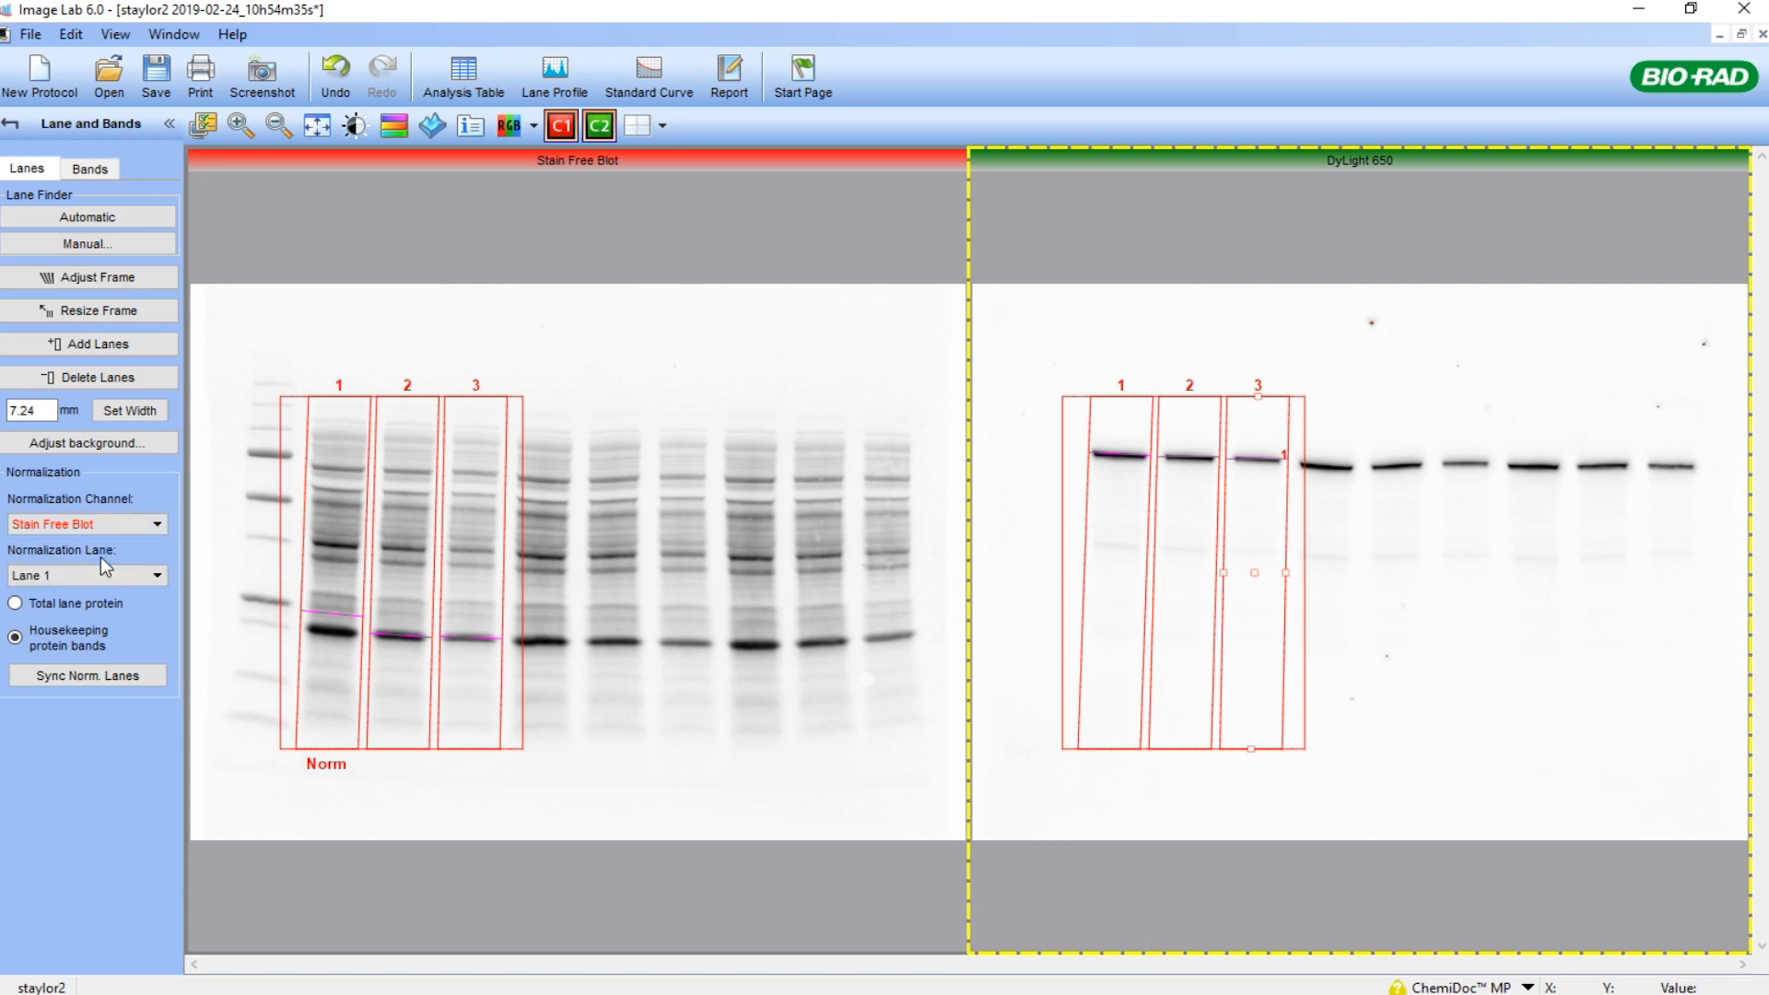
Use lane 1 as the normalization lane, check the band boundaries in both channels, and return to the lane settings.
left_click(148, 580)
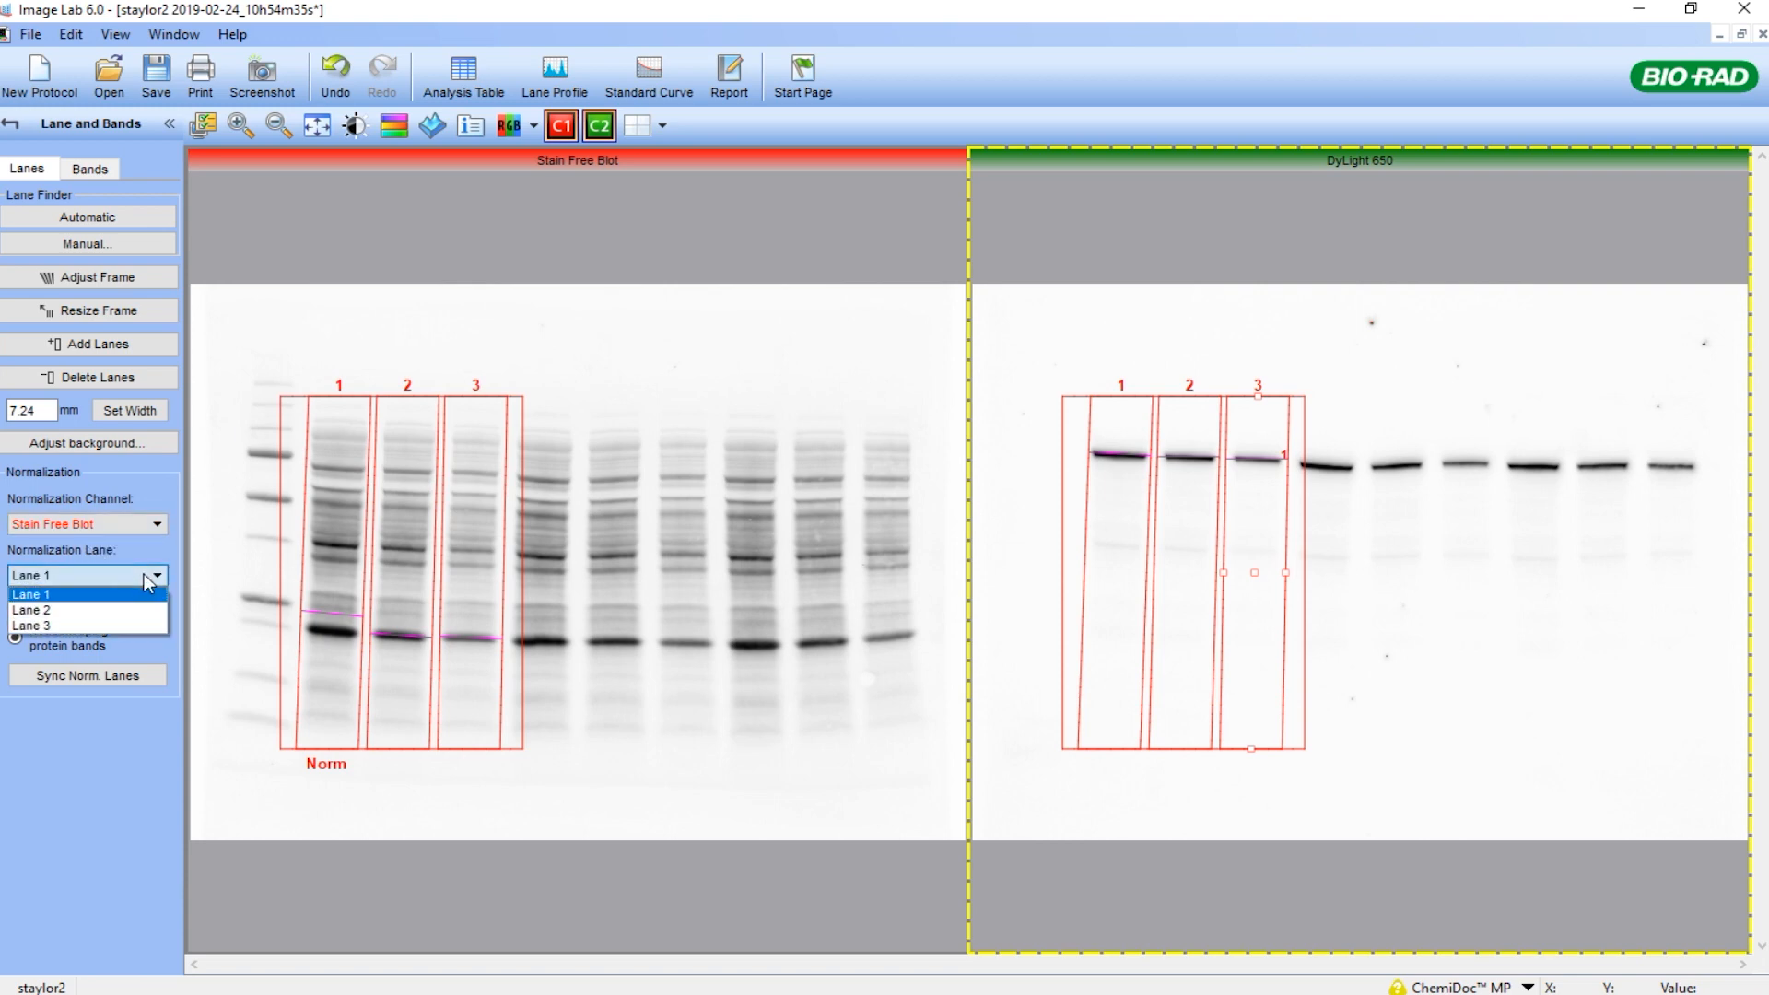
left_click(46, 594)
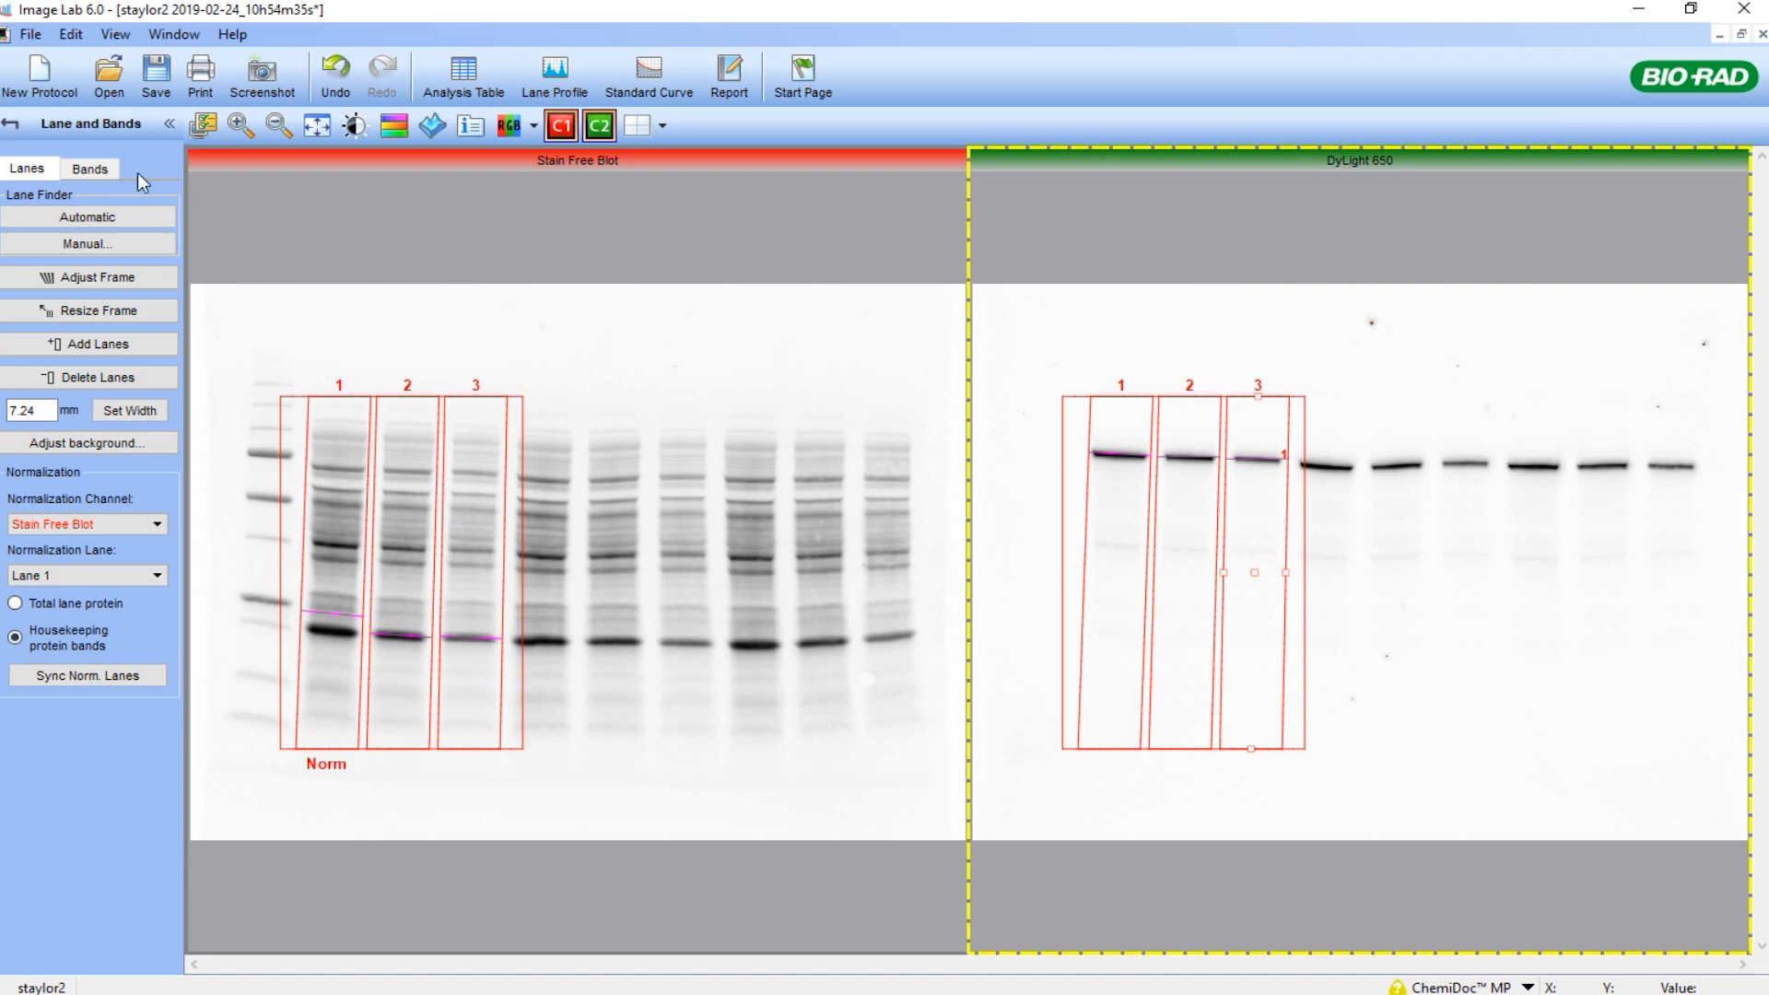
left_click(96, 170)
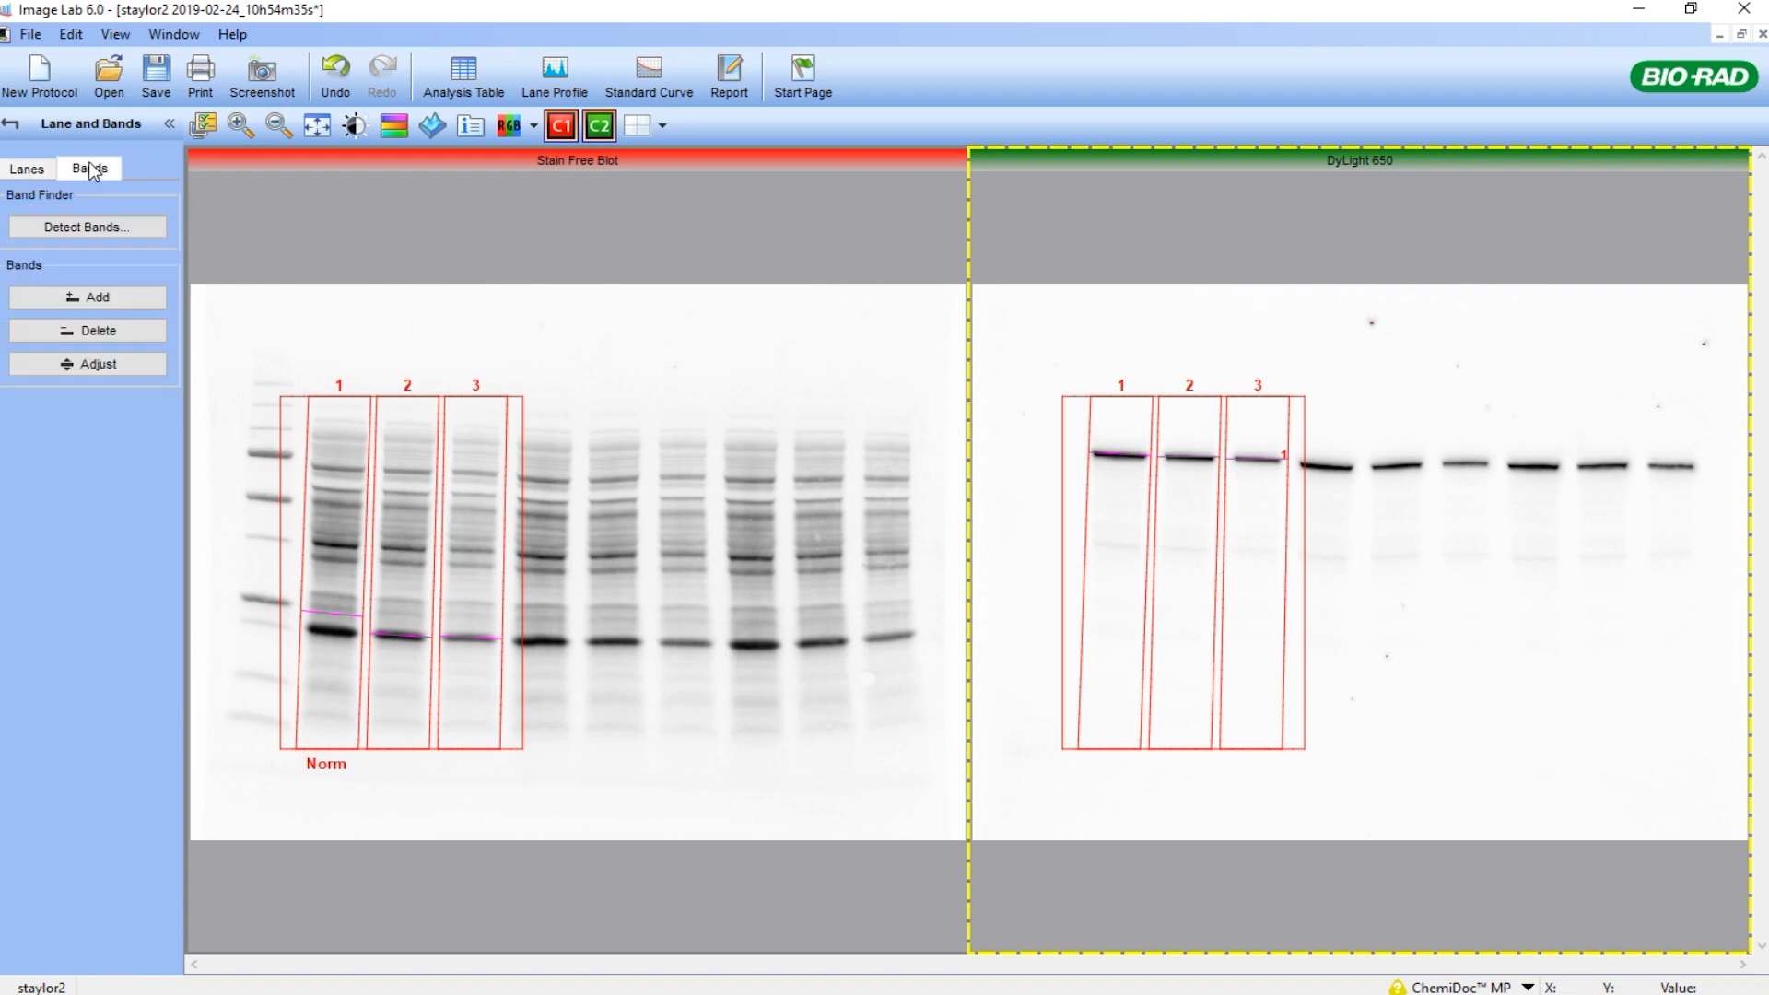
left_click(106, 364)
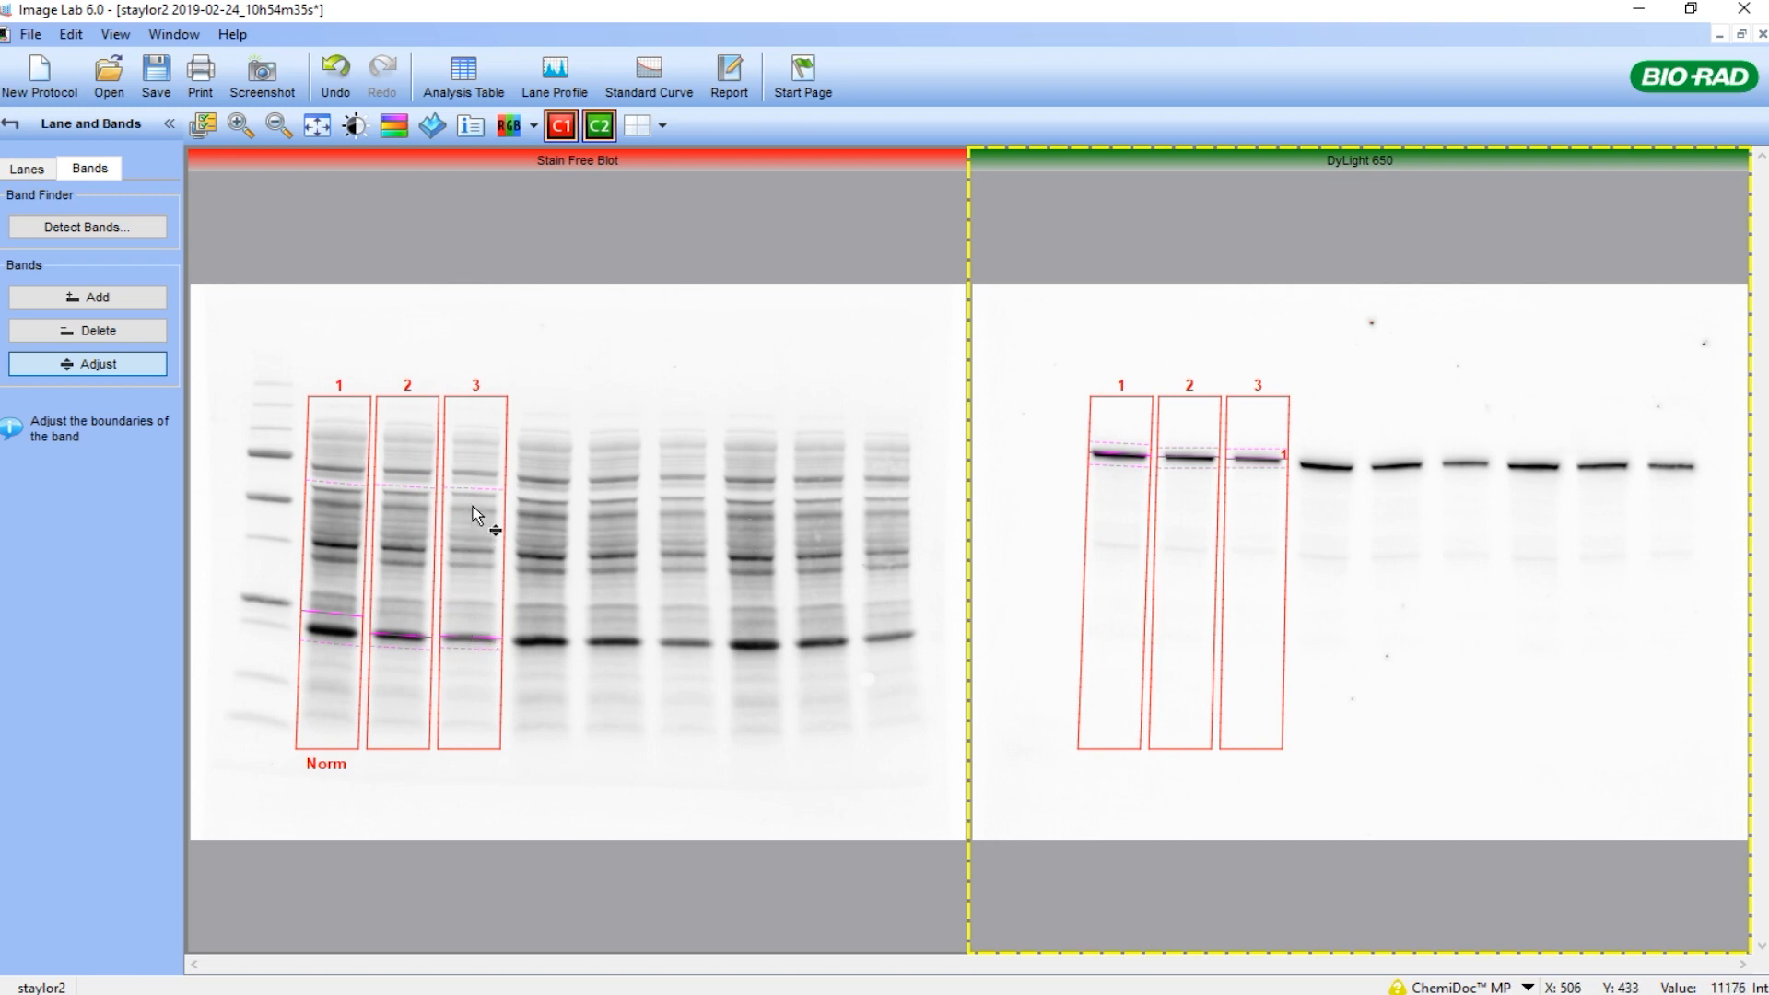
left_click(28, 168)
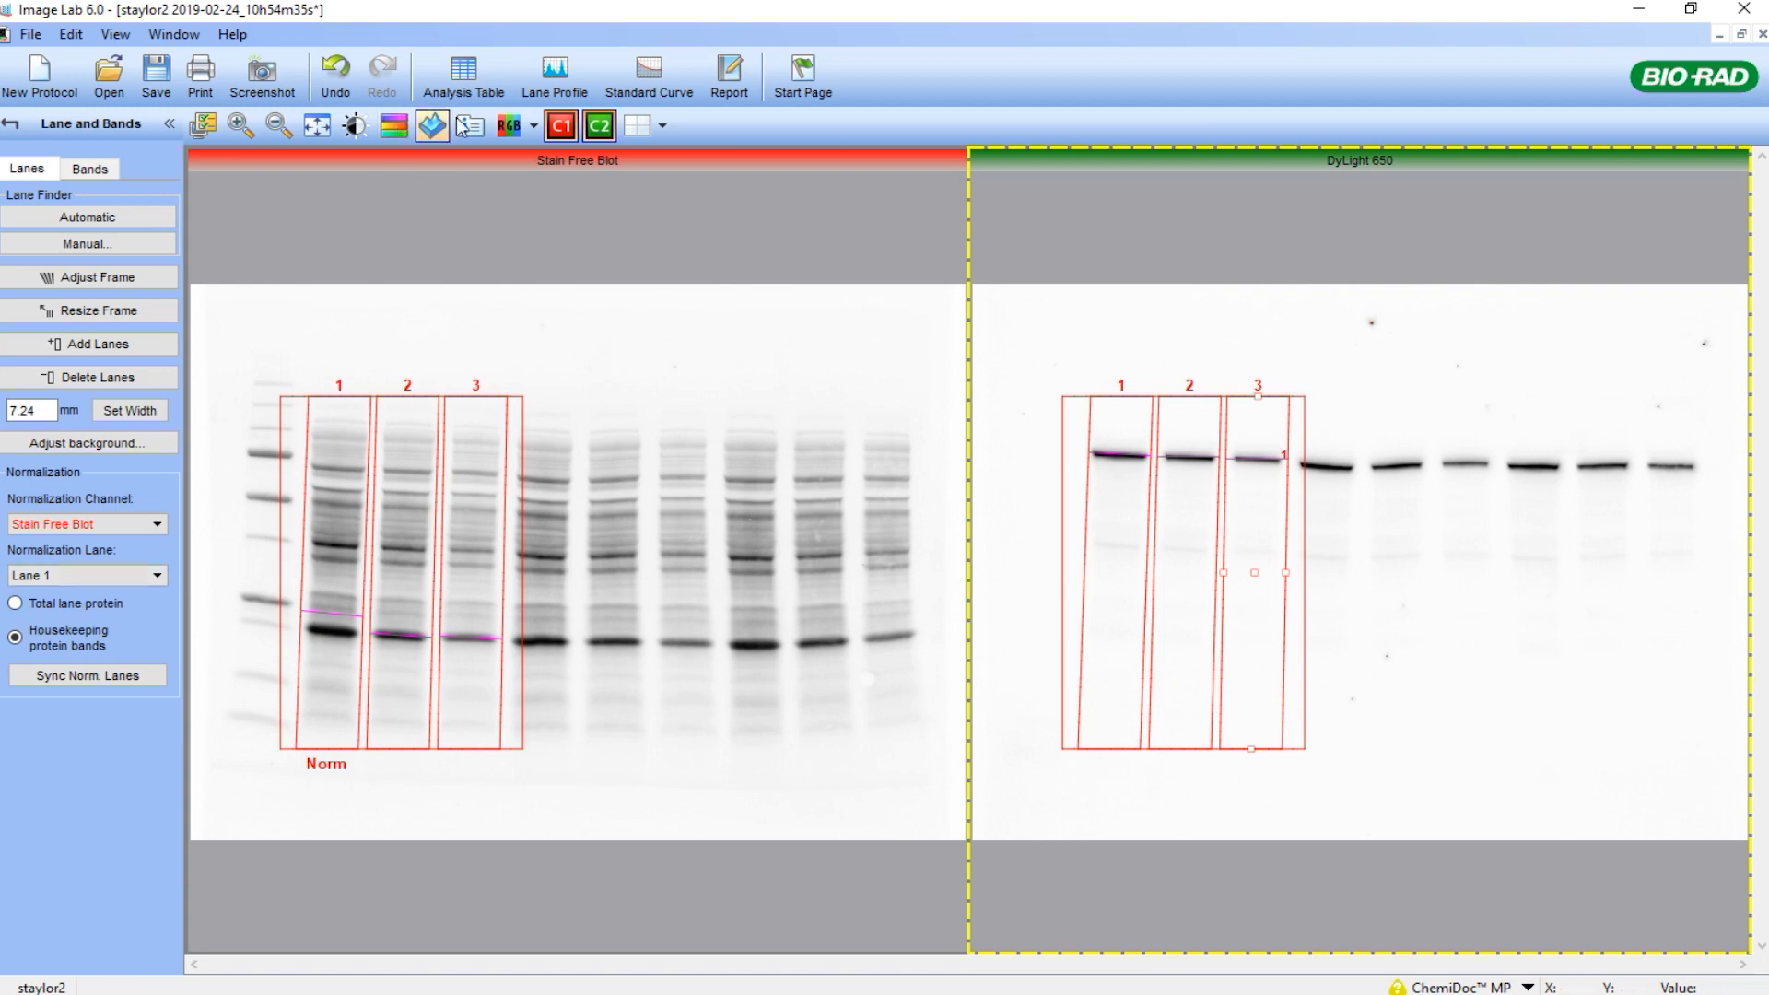
Show the lane and band analysis table and select the adjusted volume of the lane 1 Stain Free Blot band.
left_click(472, 79)
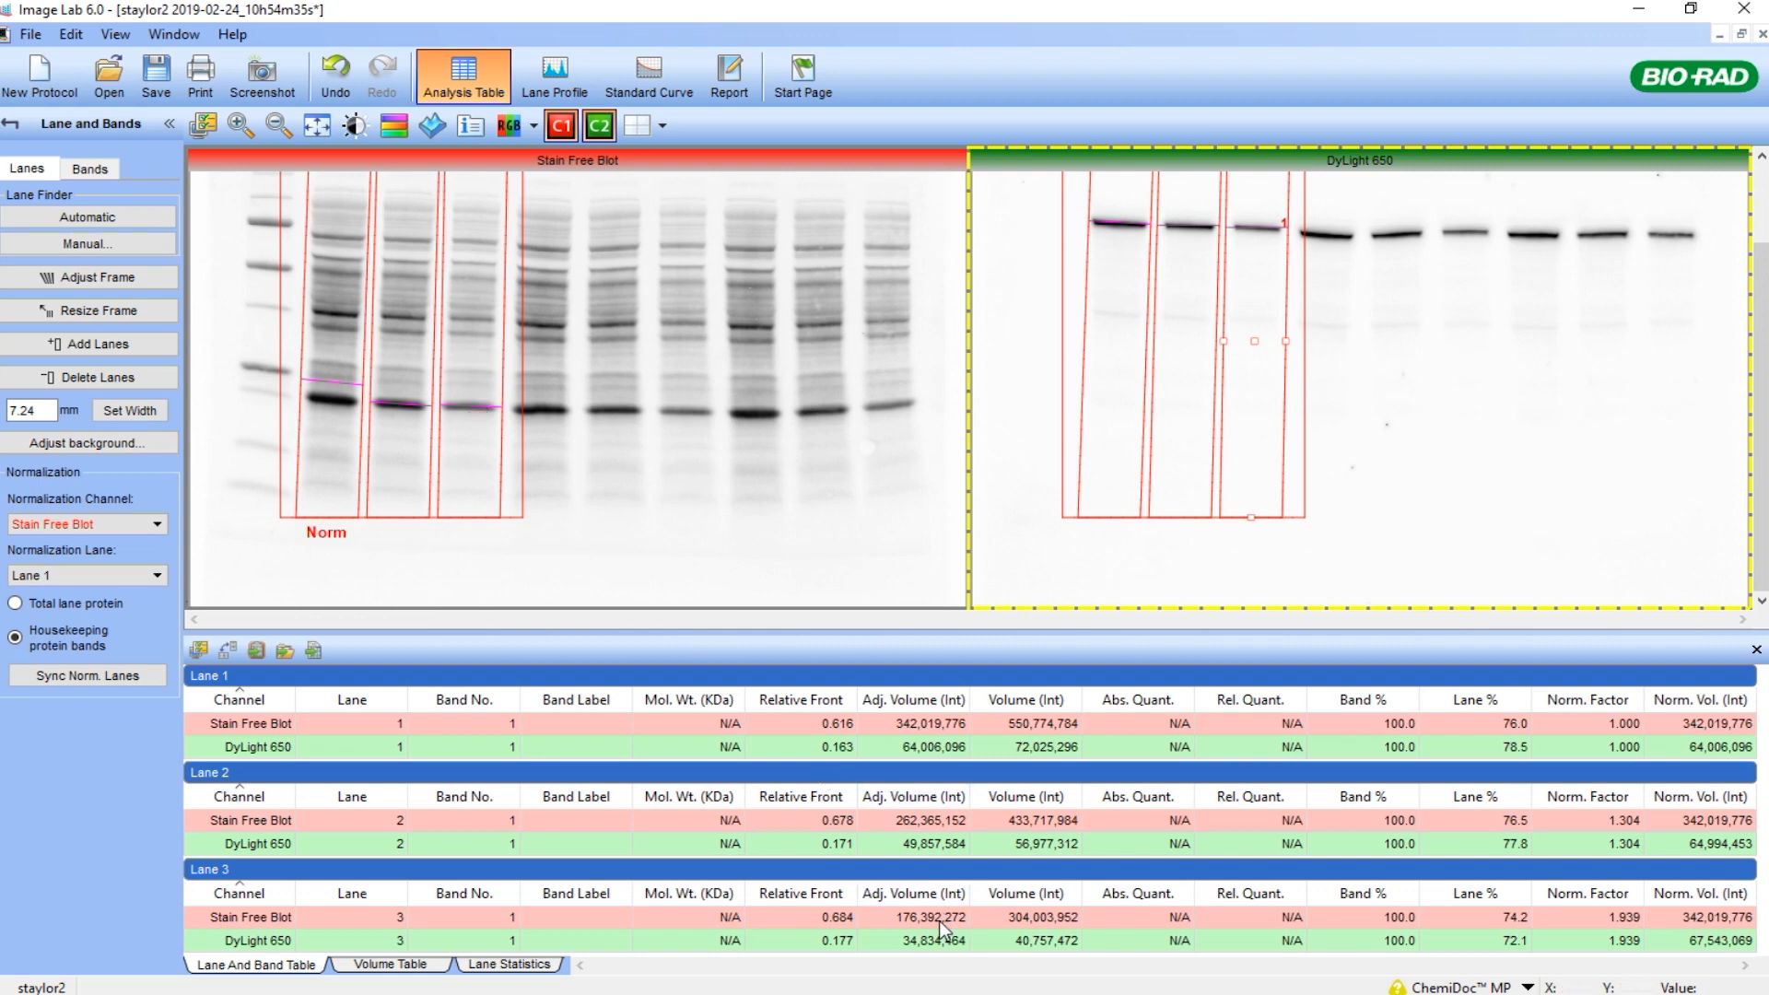
left_click(934, 731)
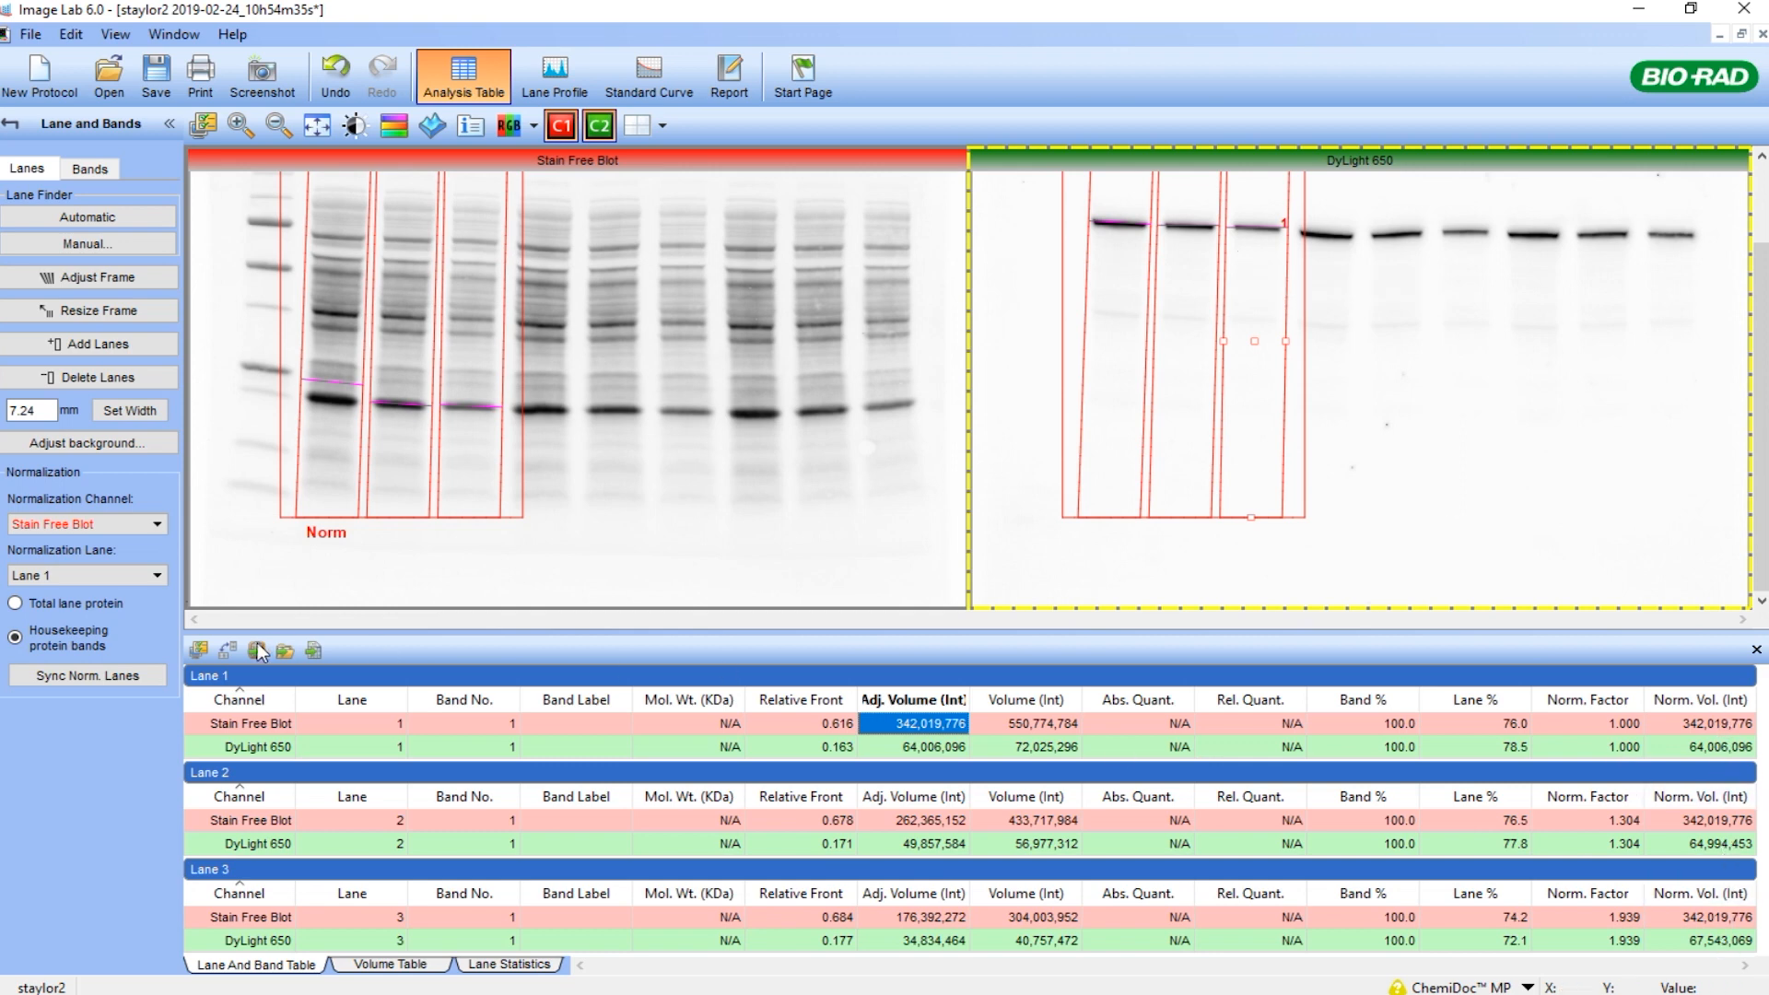
Export the analysis table to Excel, widen the Norm. Vol. (Int) column to show full values, and switch back to Image Lab.
left_click(314, 652)
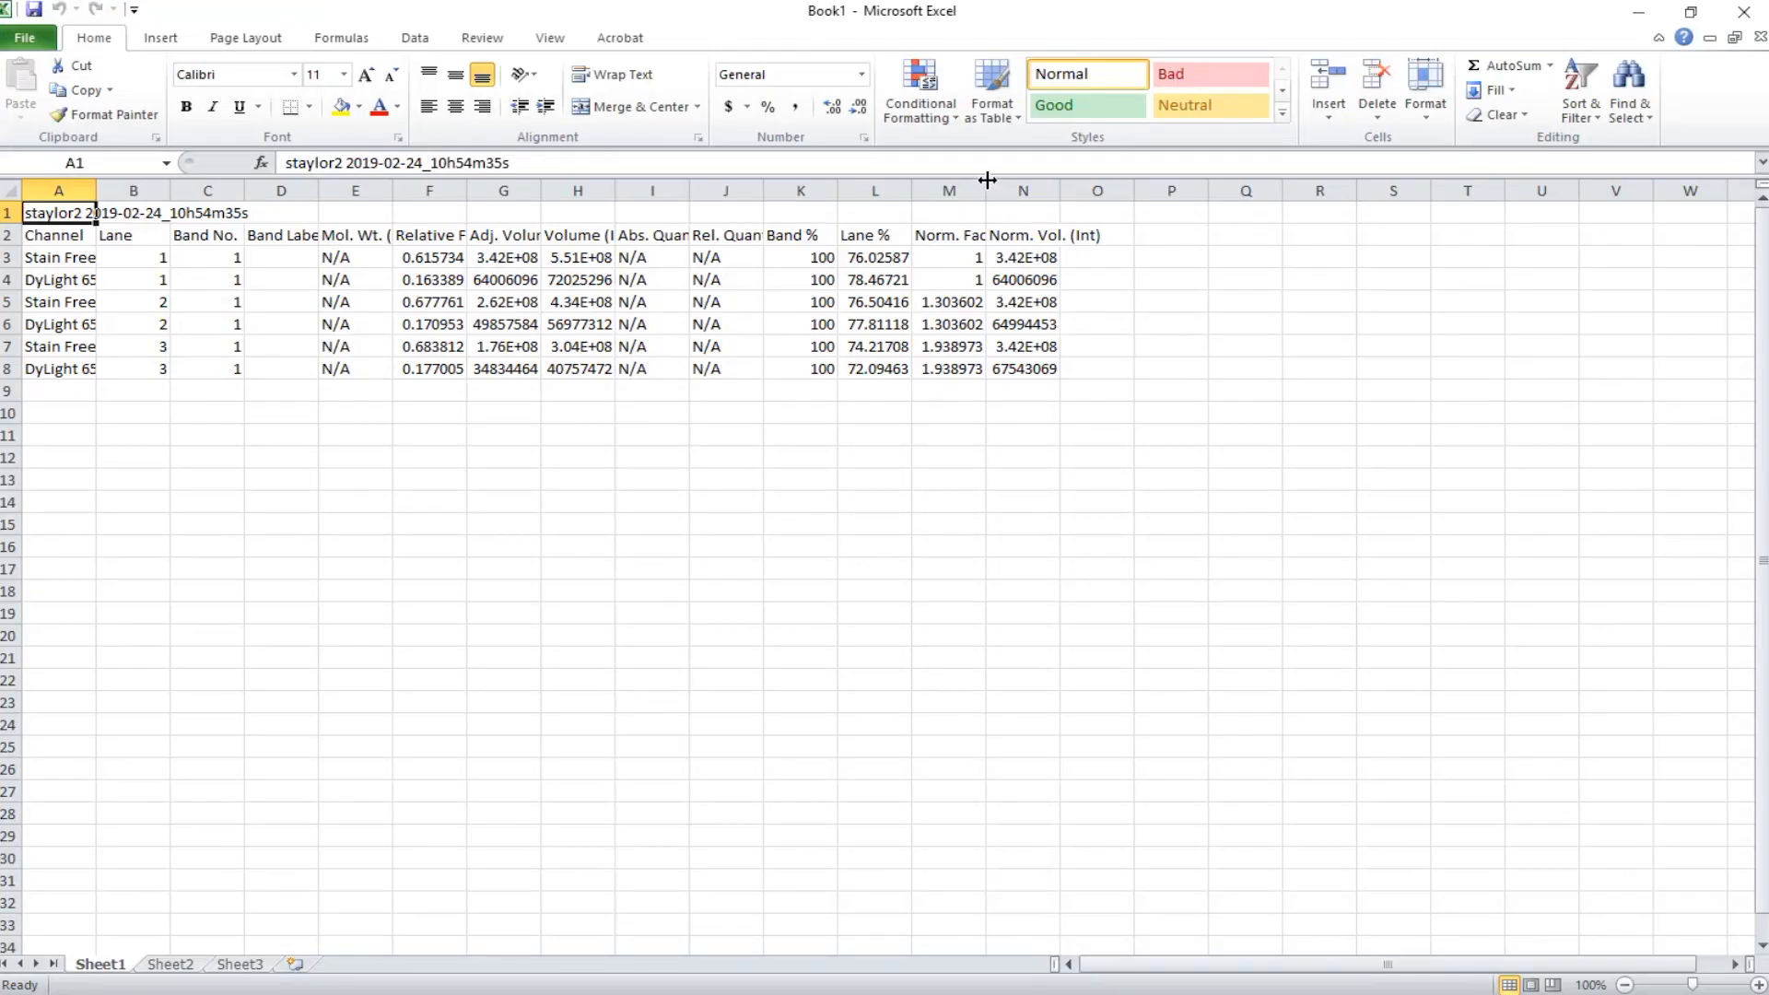
left_click_drag(1062, 189, 1139, 189)
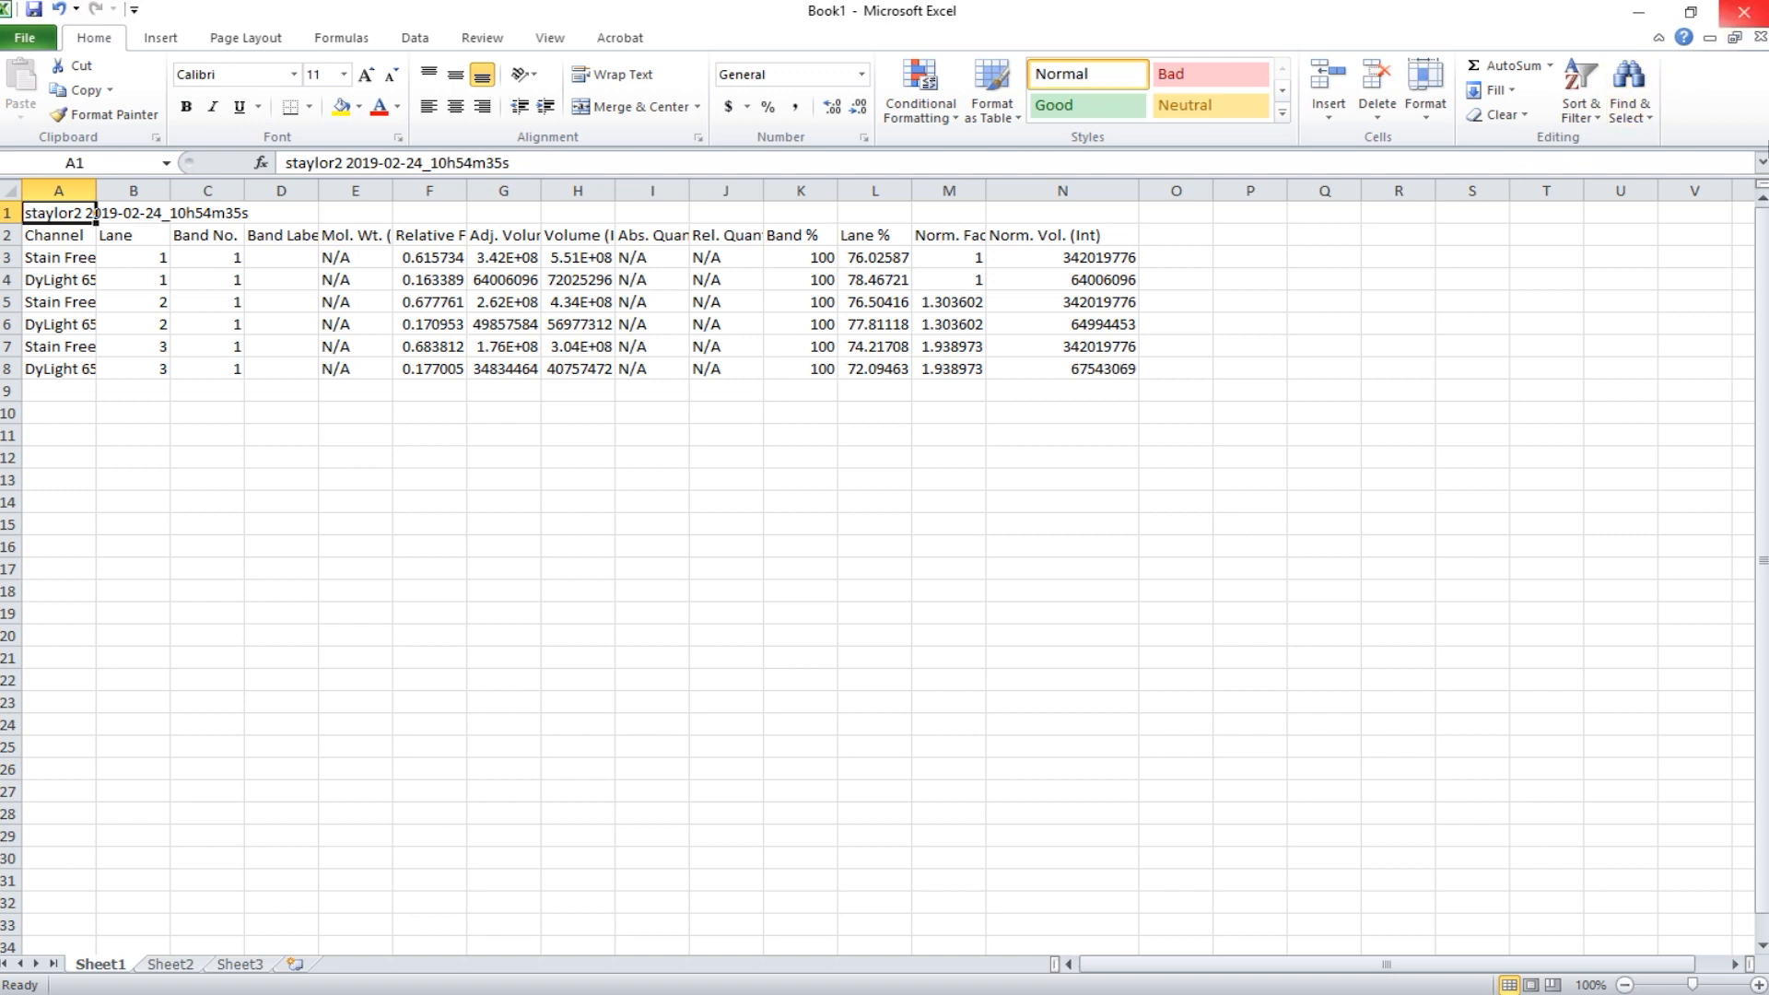
key("alt+Tab")
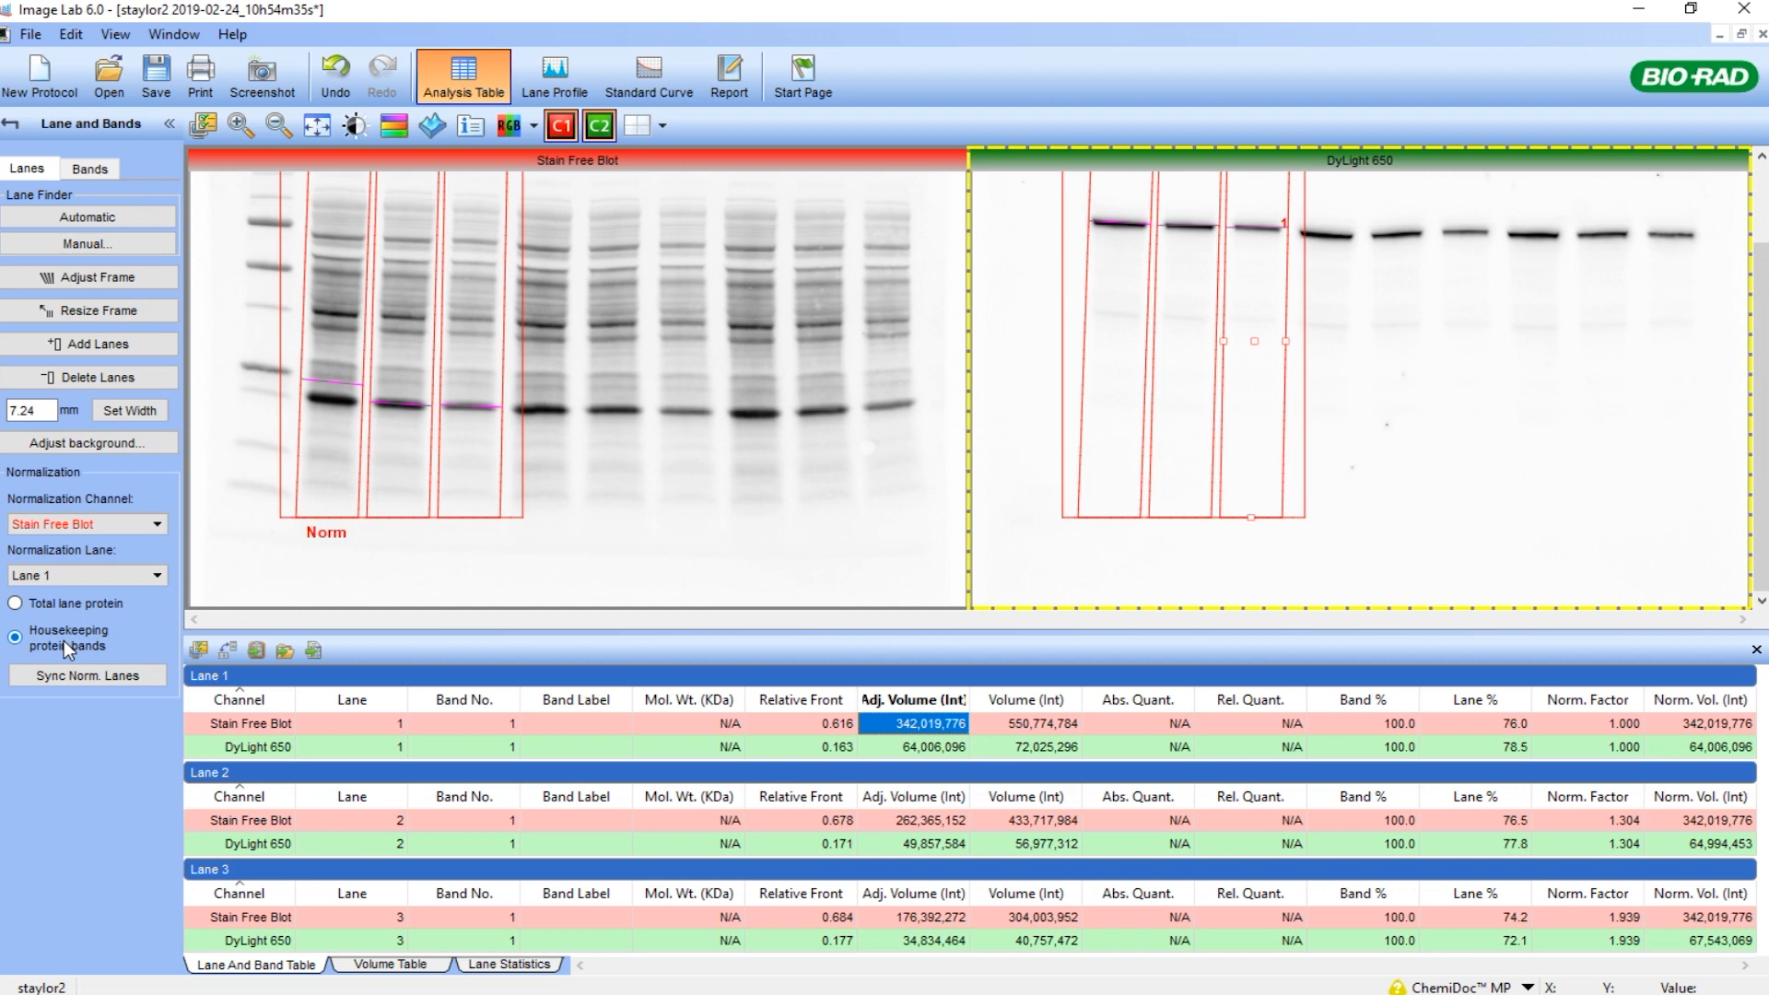
Compare normalization by total lane protein with housekeeping protein bands in the analysis table, leaving total lane protein selected.
left_click(15, 604)
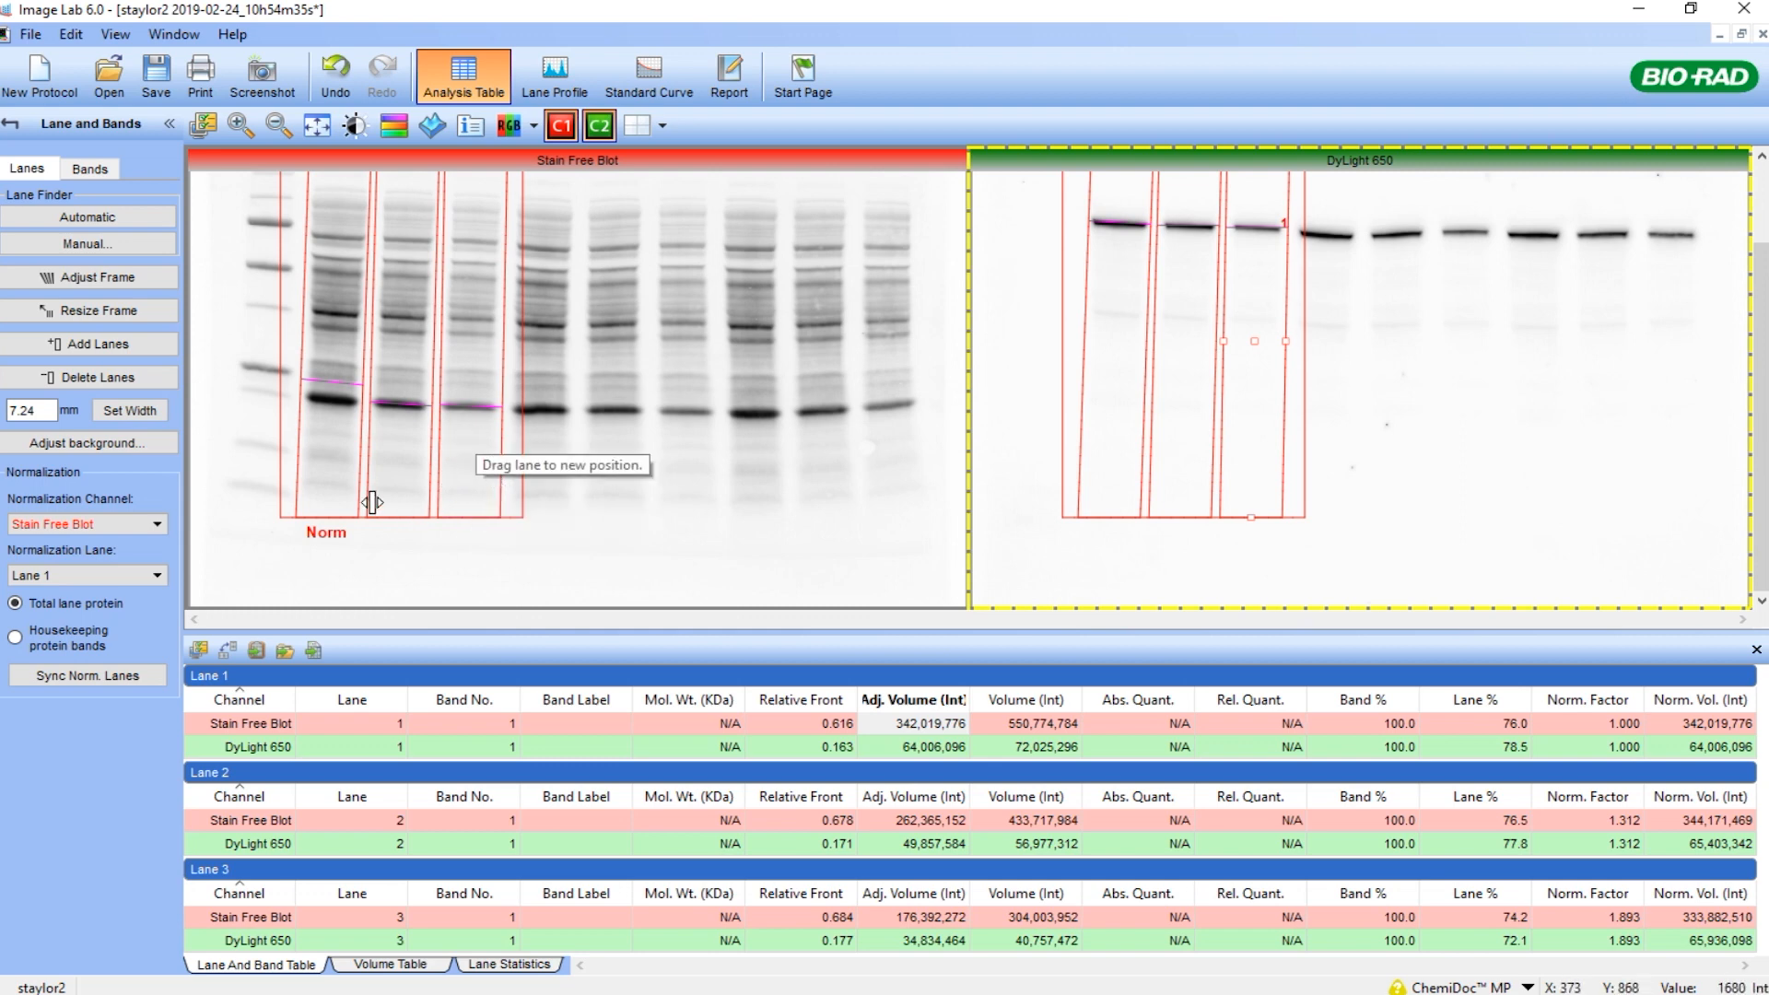
scroll(1760, 350, "up", 2)
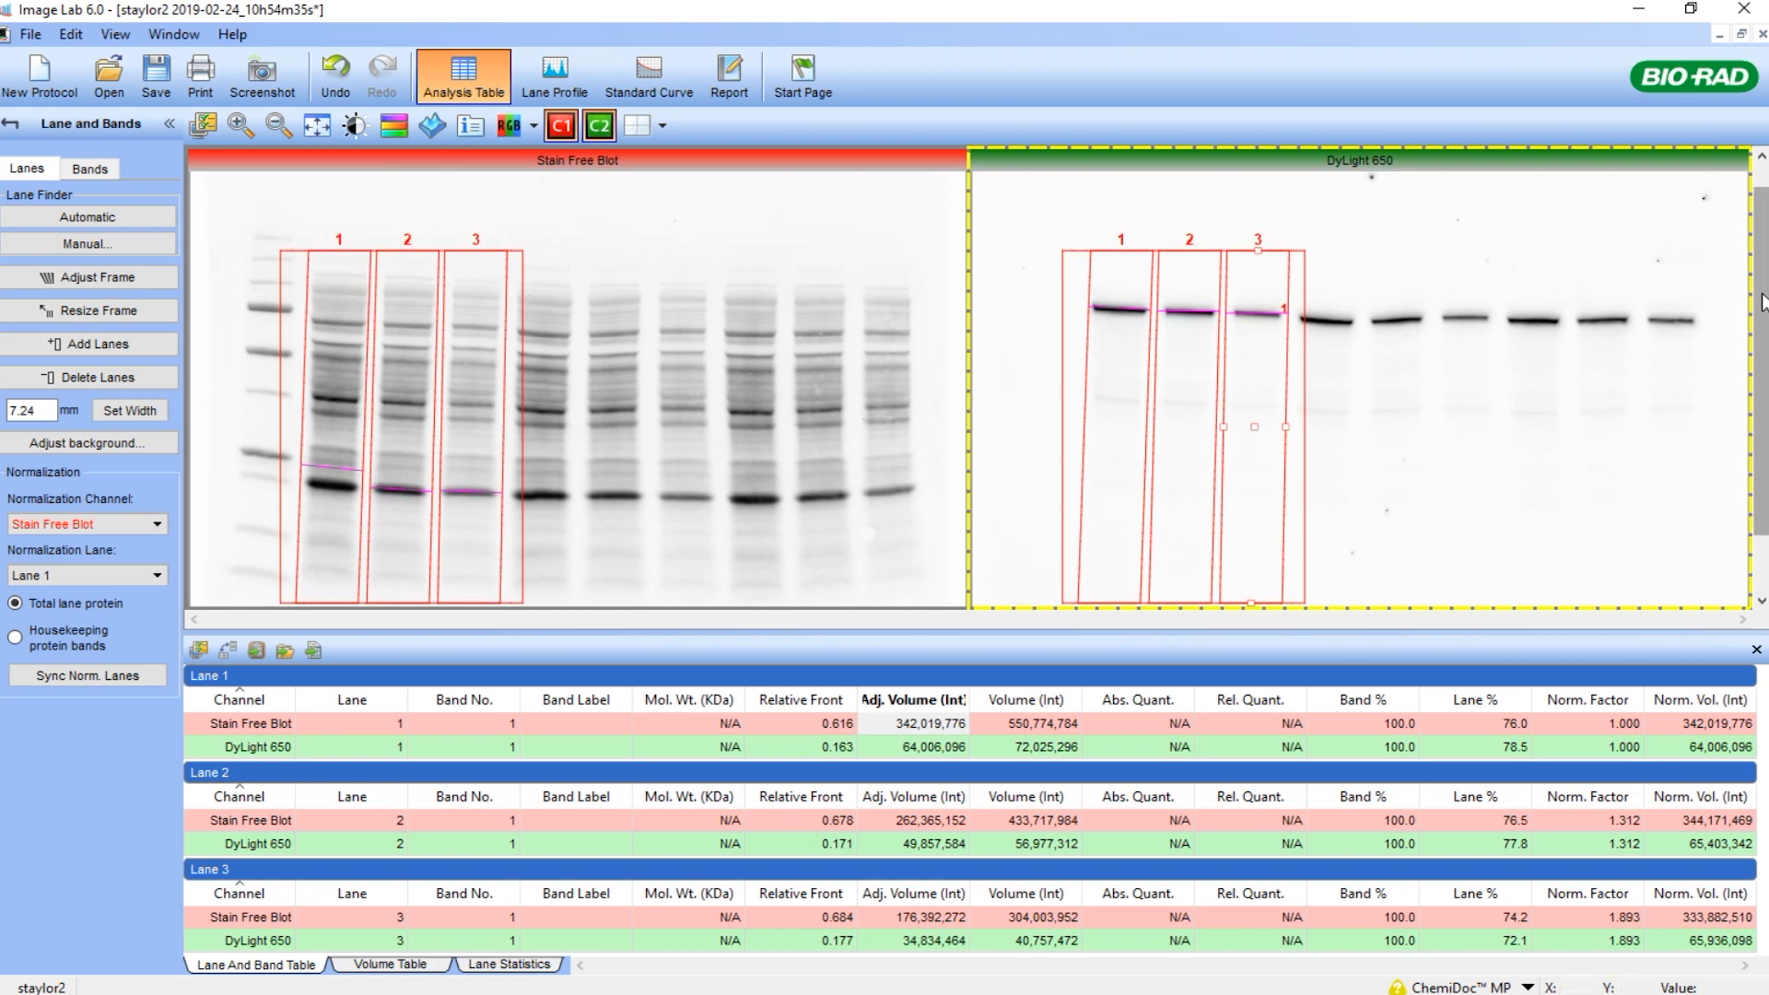
scroll(1754, 296, "down", 1)
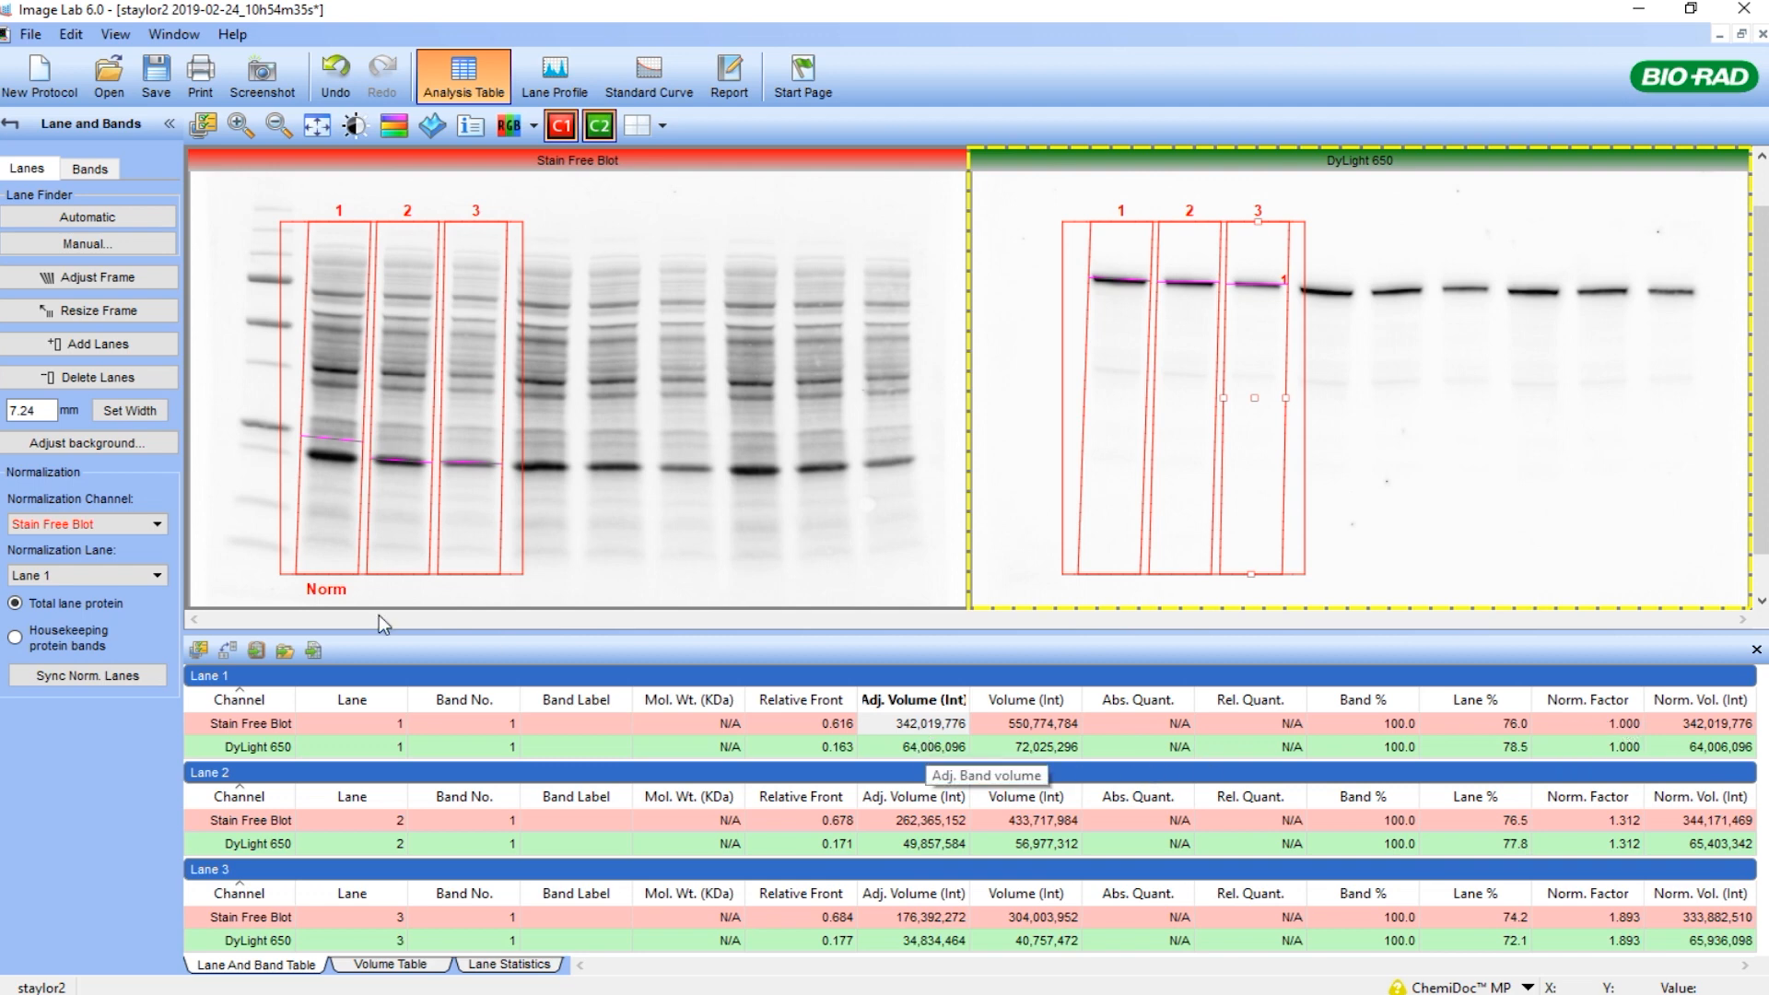
left_click(15, 604)
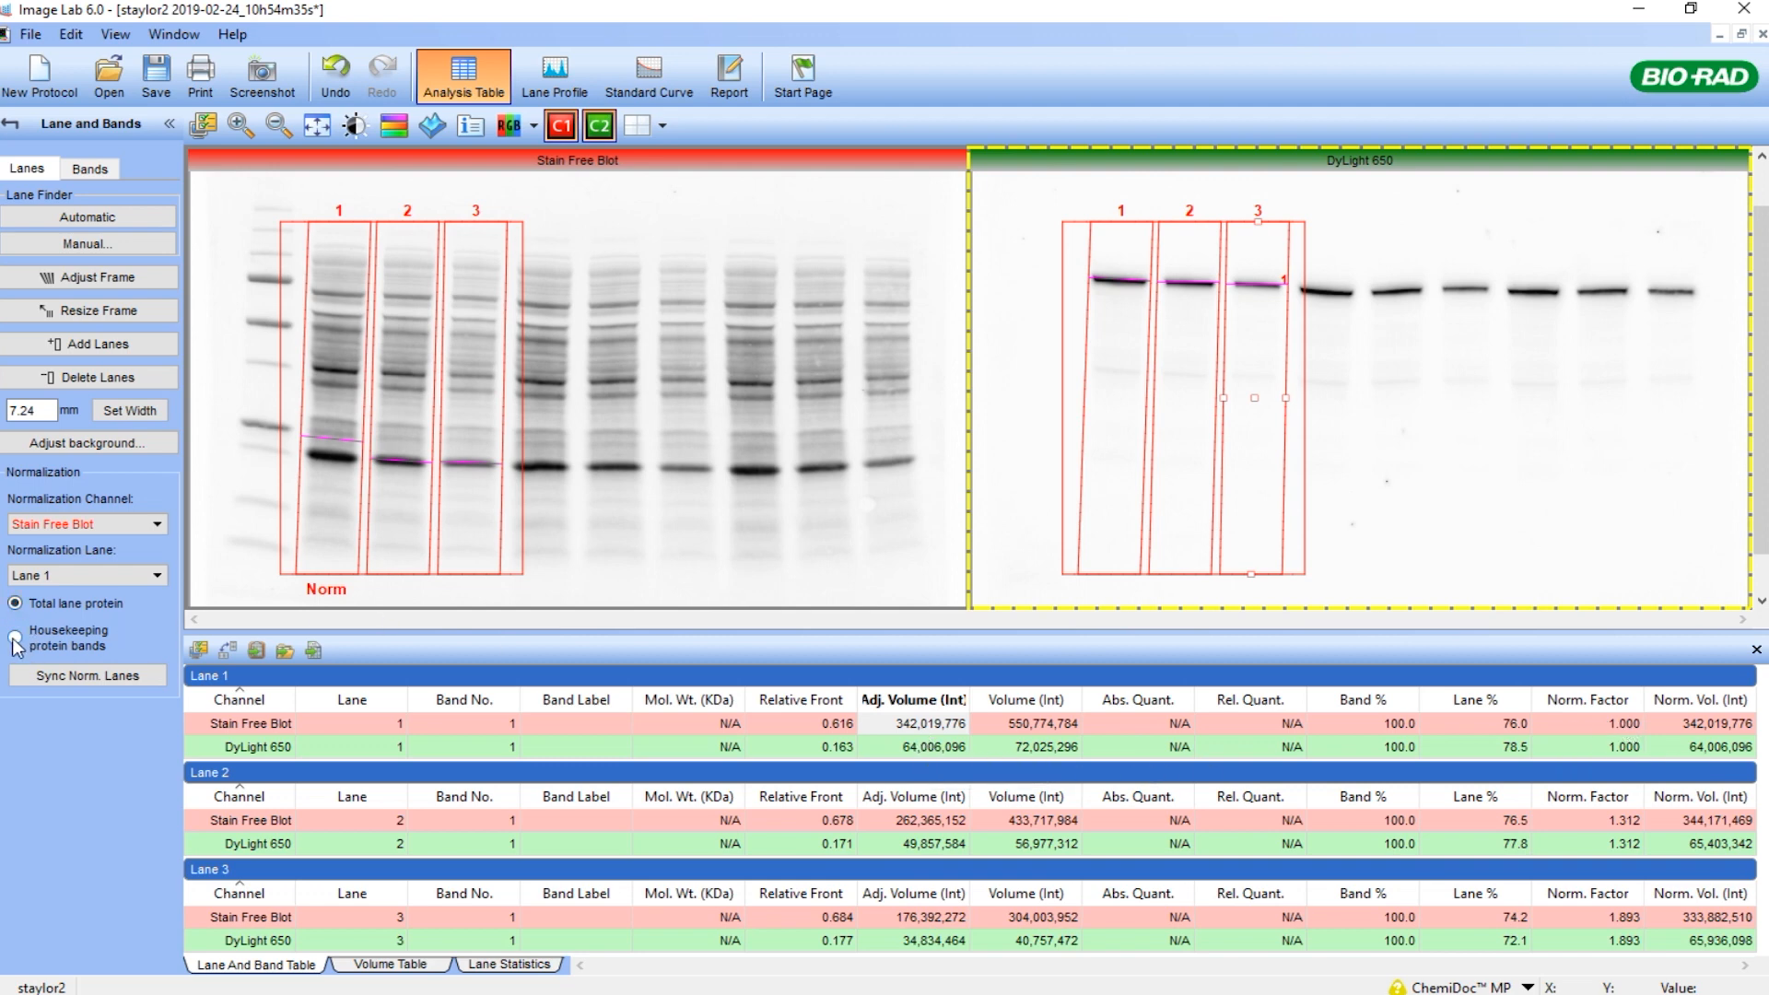
left_click(15, 638)
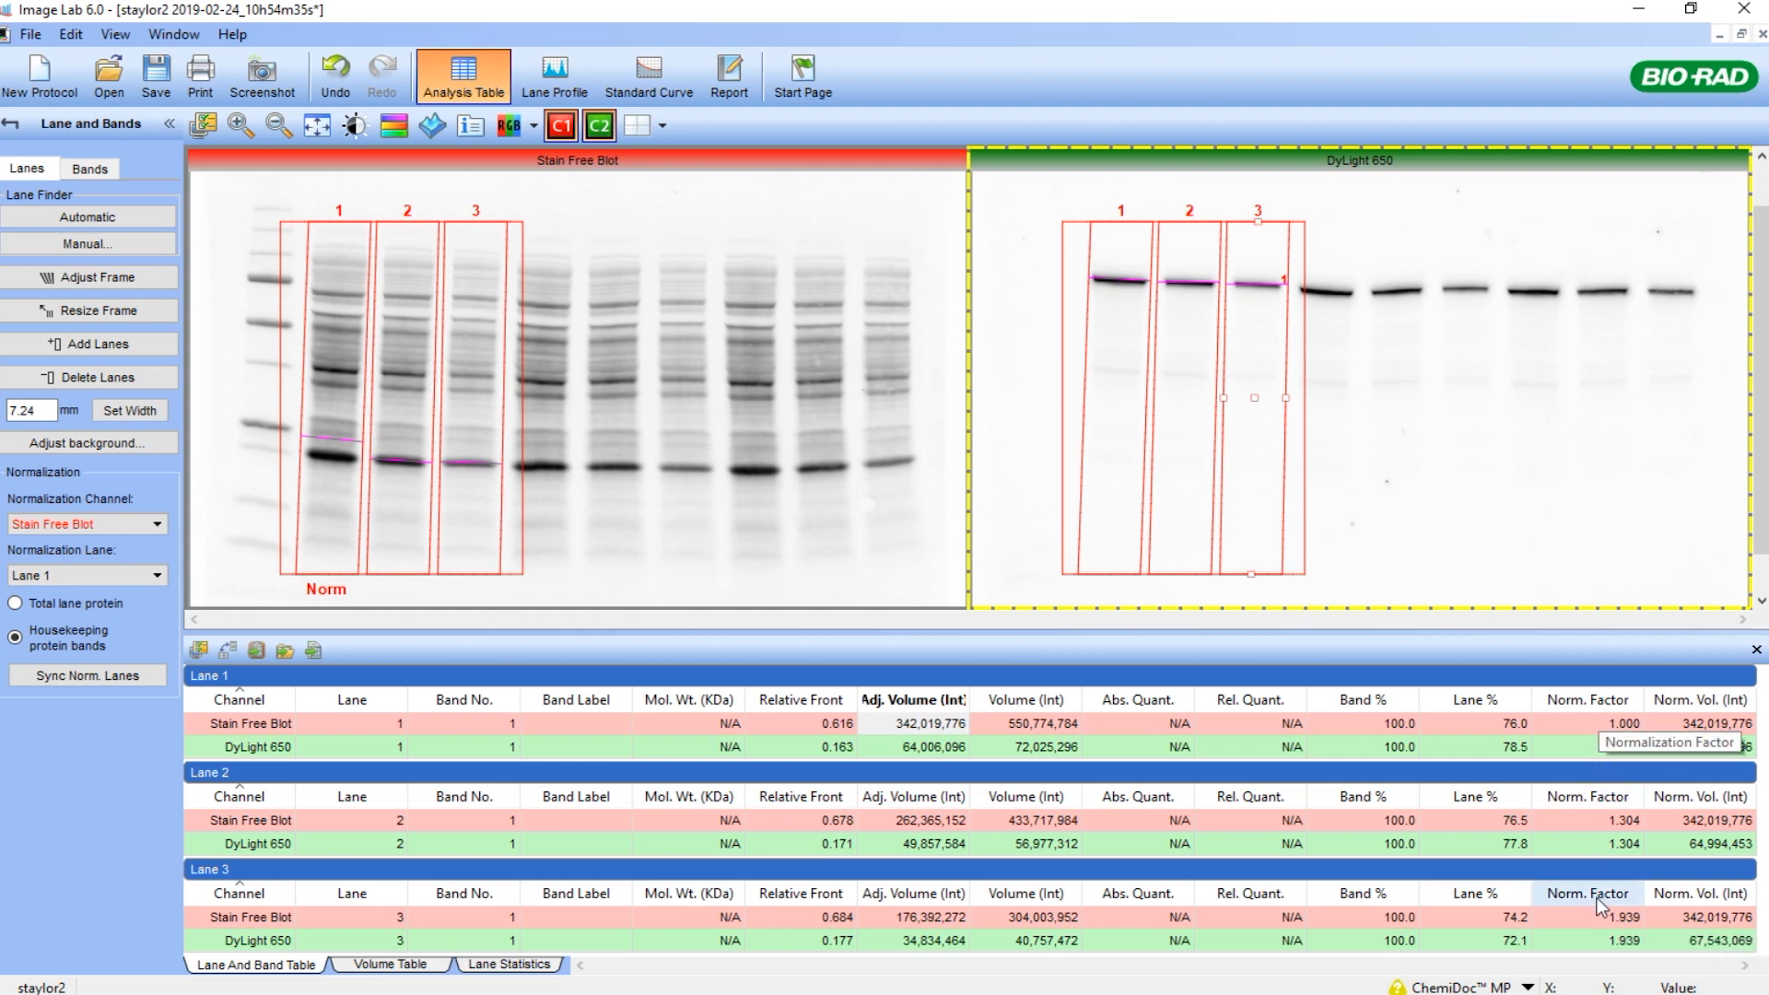
left_click(15, 604)
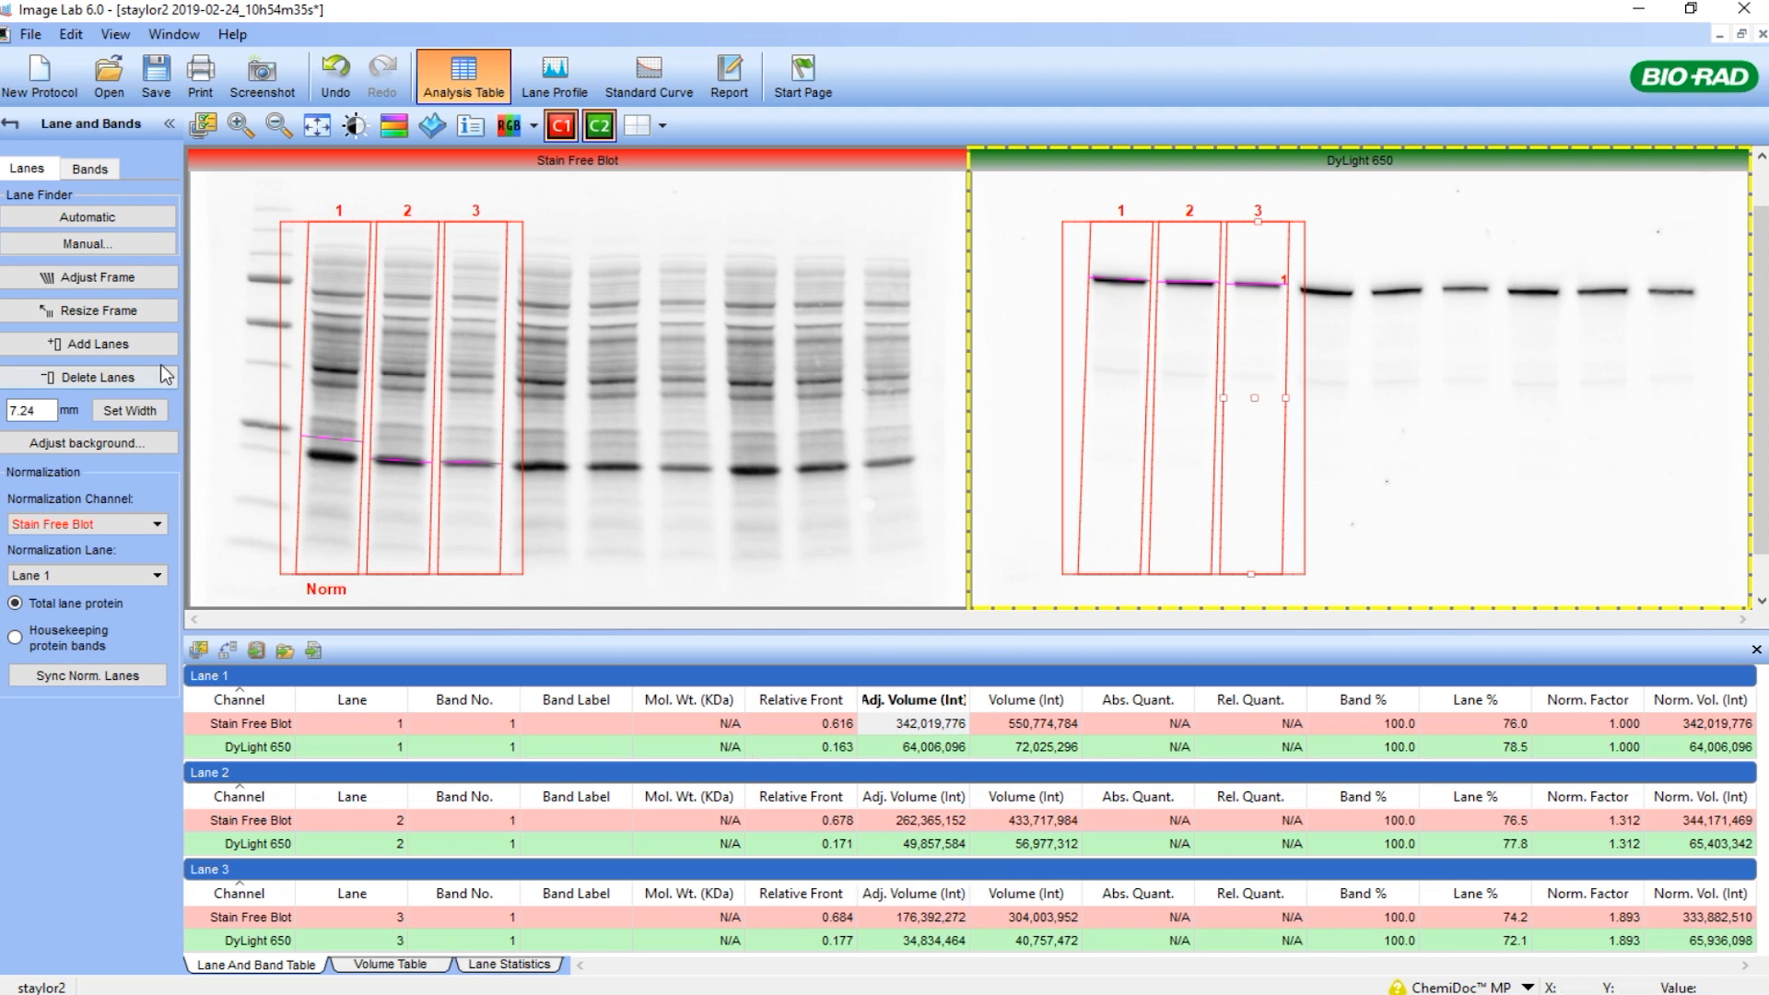
Extend both boundaries of the lane 1 Stain Free Blot band so that it covers nearly the whole lane.
left_click(85, 165)
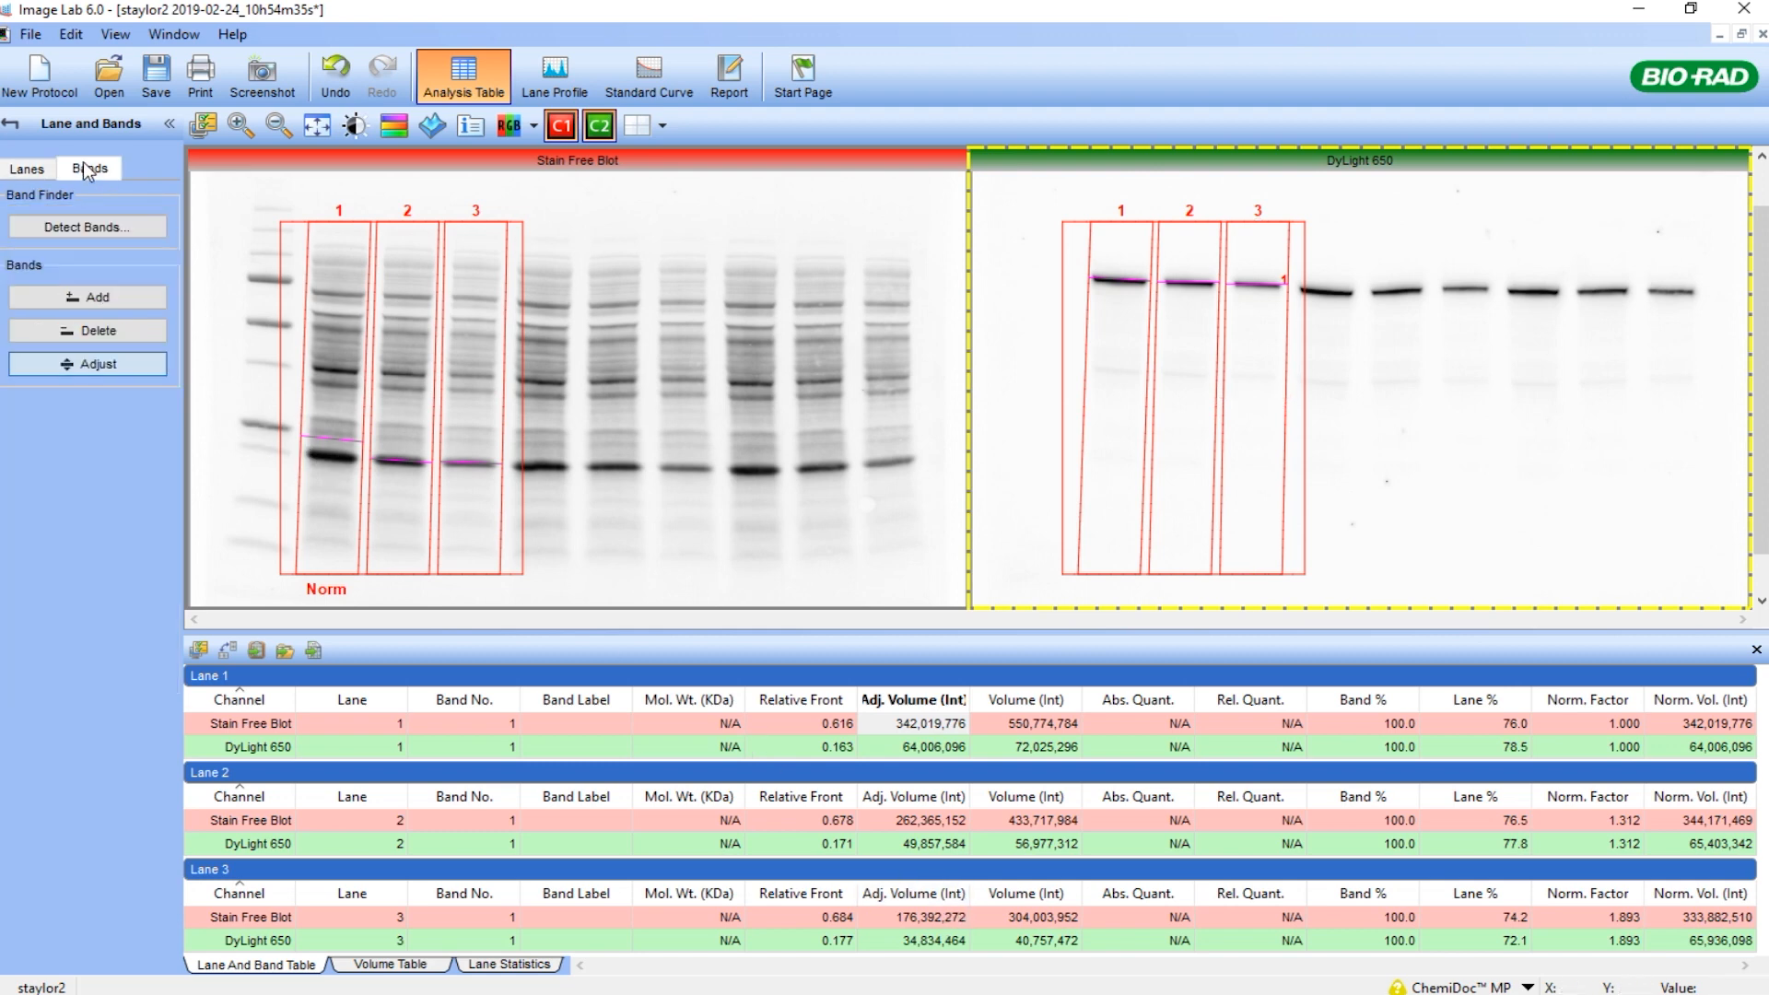
left_click(98, 363)
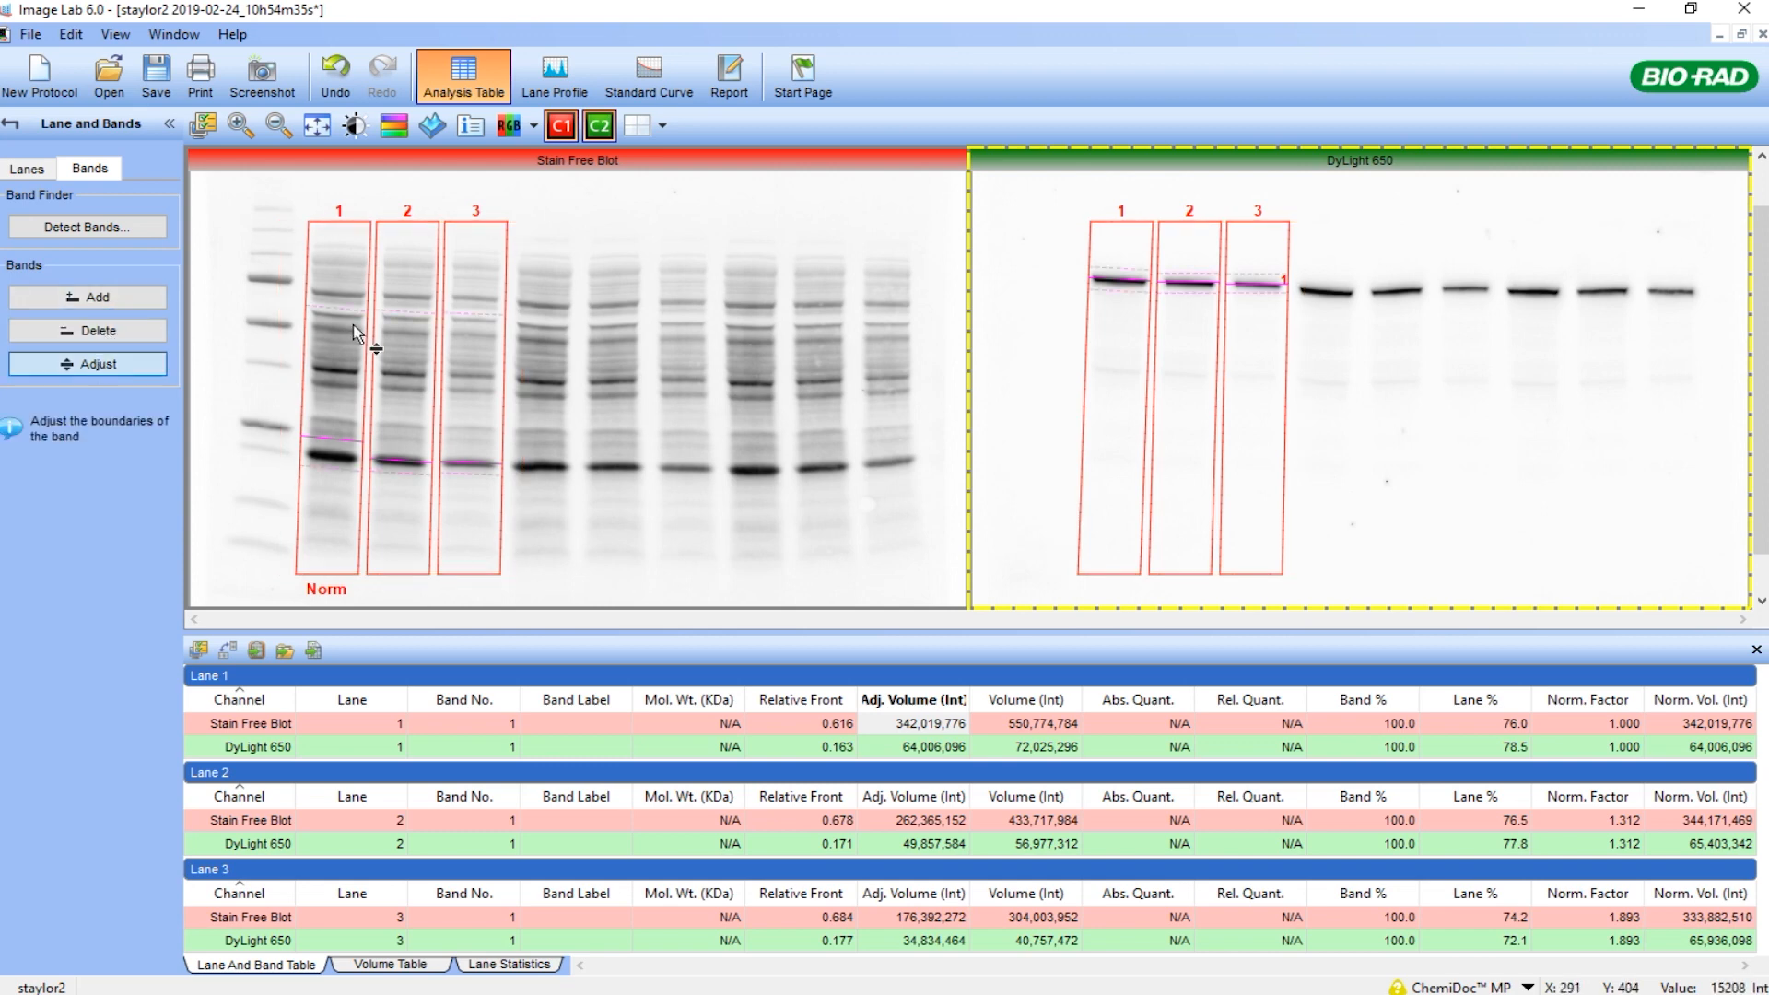
left_click(348, 308)
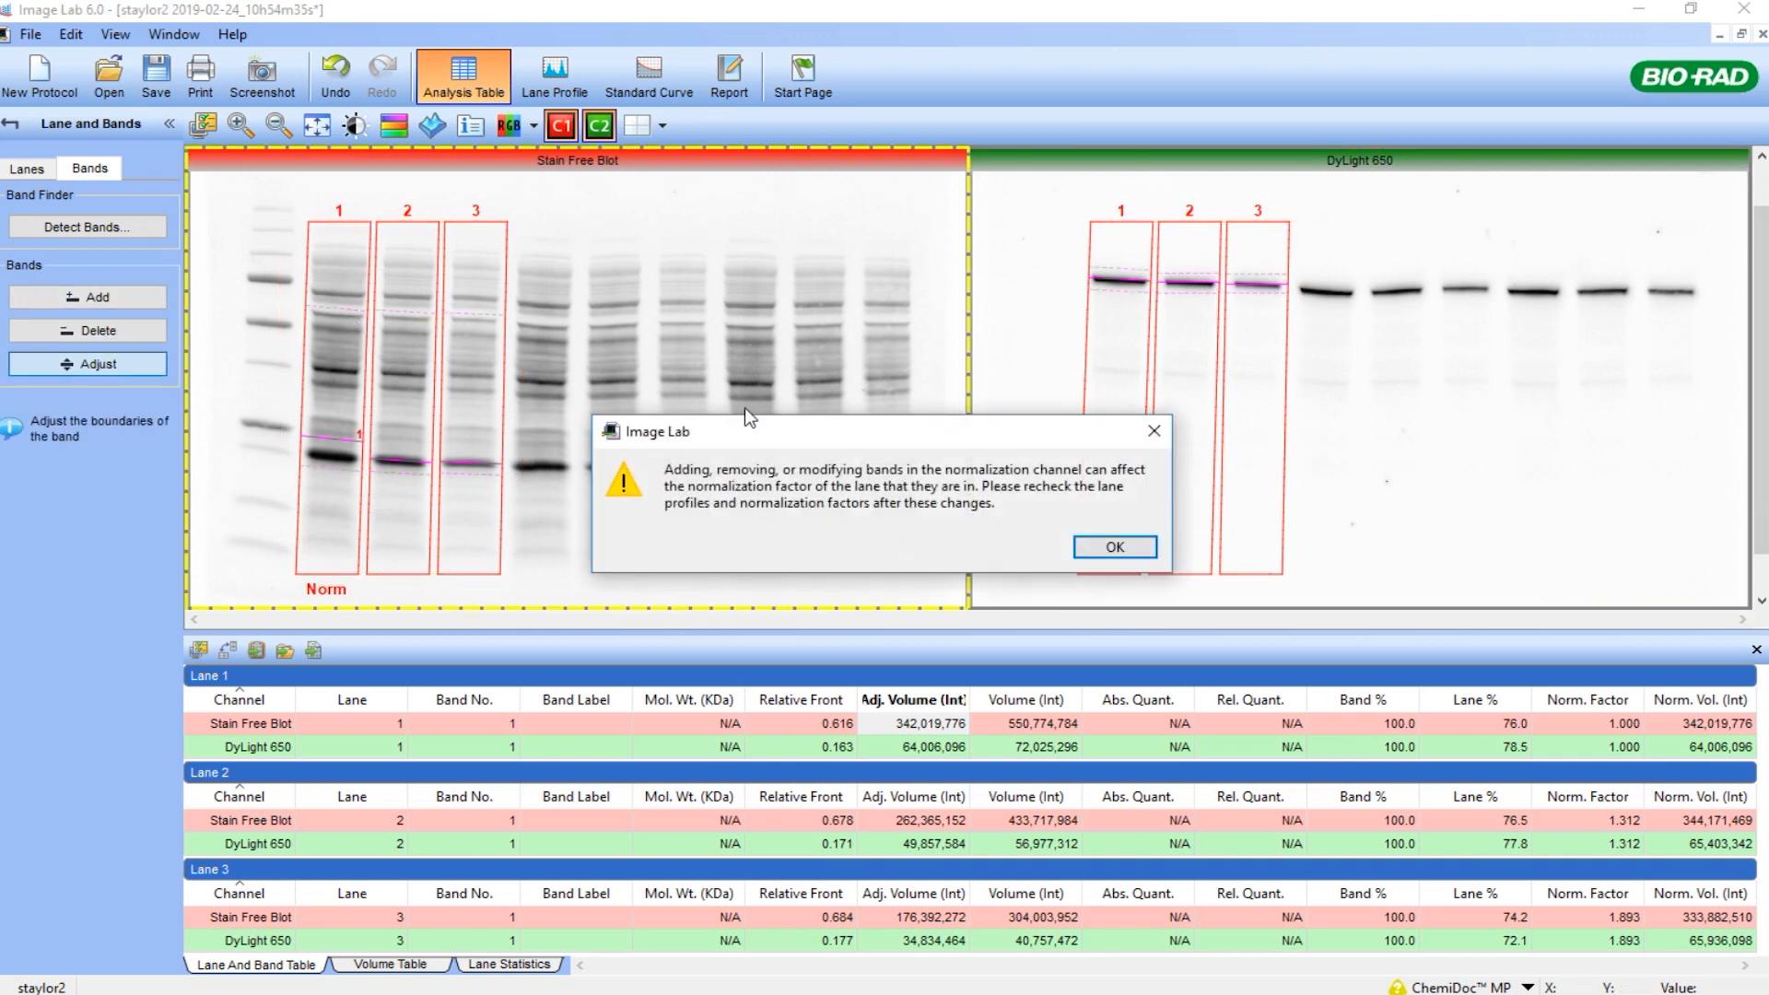
left_click(1152, 547)
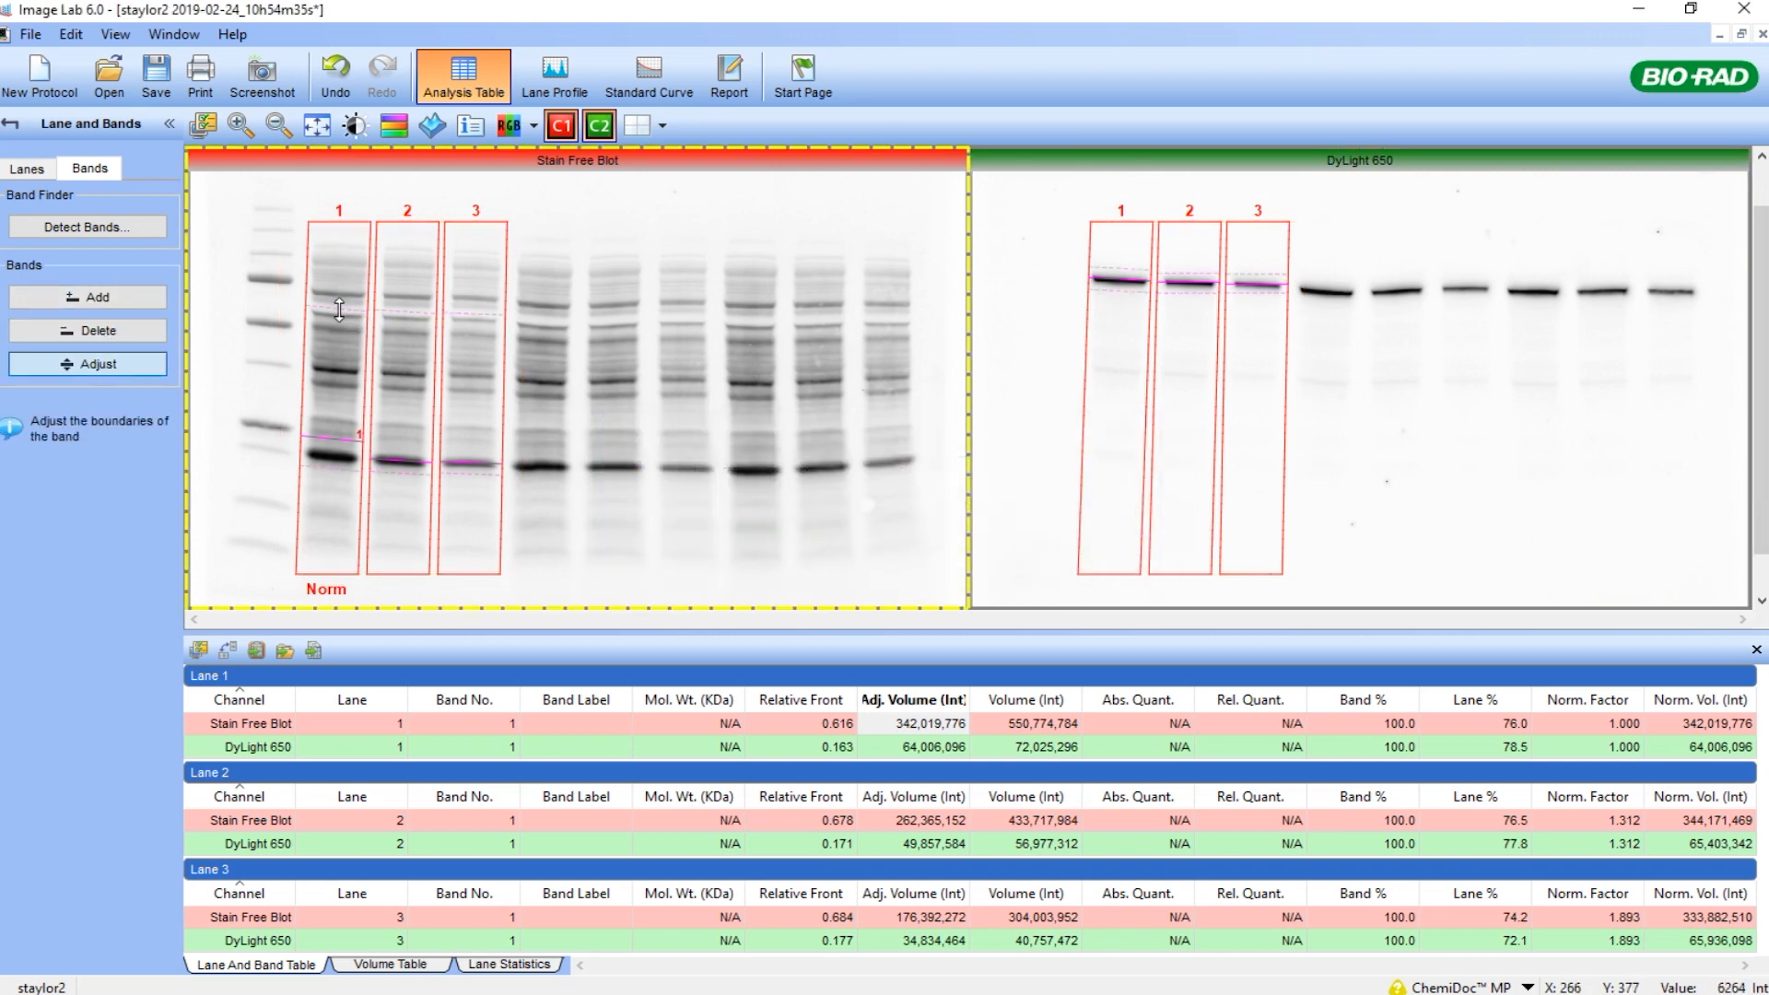
left_click_drag(339, 310, 341, 237)
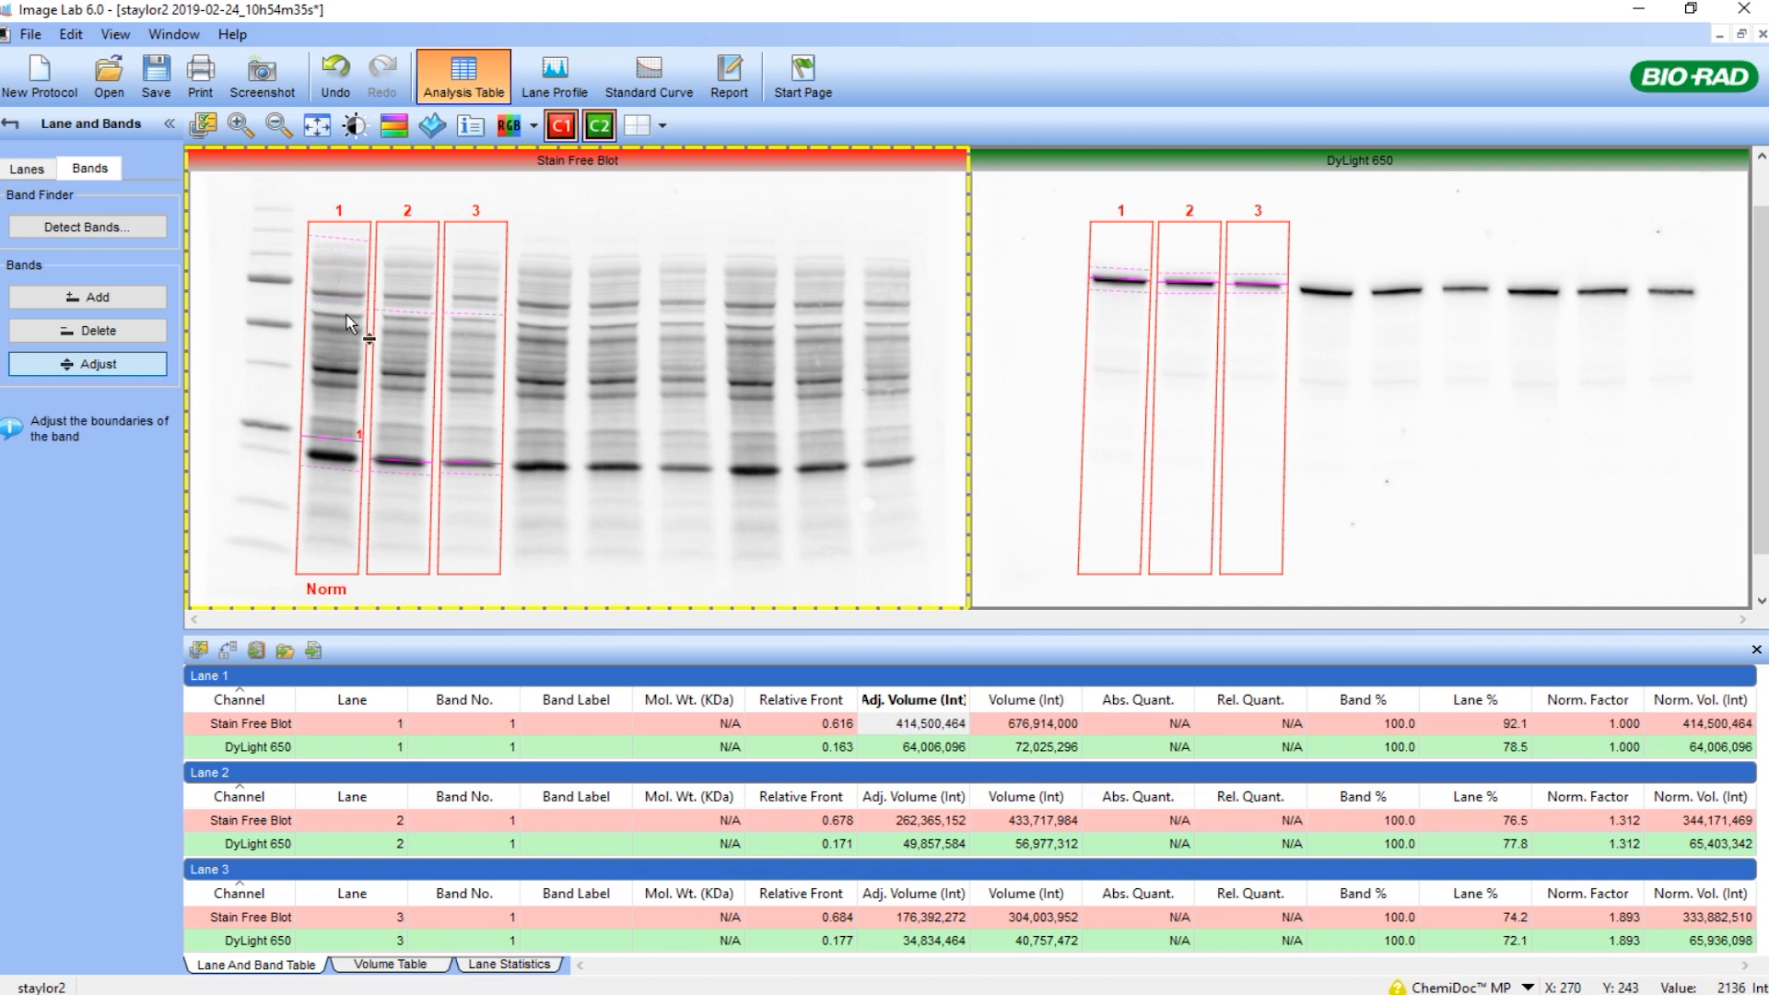
left_click_drag(343, 471, 341, 557)
Extend the Stain Free Blot band boundaries in lanes 2 and 3 to cover nearly the whole length of each lane.
left_click_drag(399, 474, 397, 559)
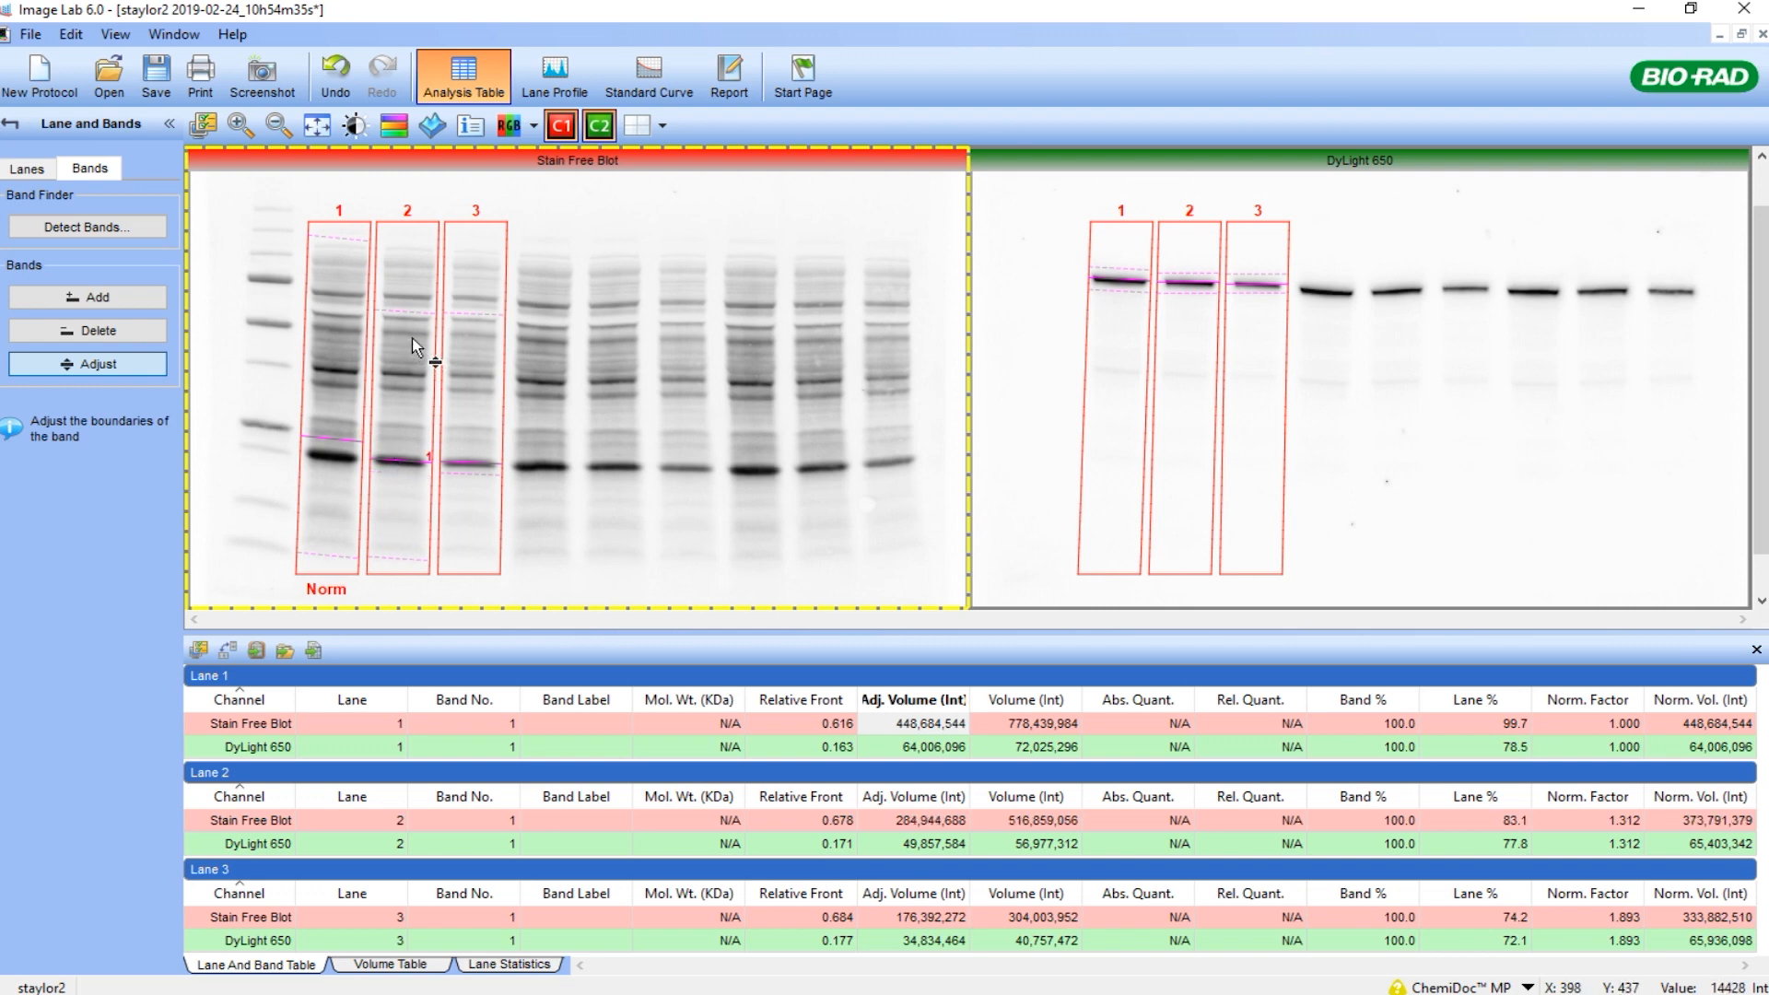
left_click_drag(410, 313, 416, 239)
left_click_drag(483, 314, 482, 238)
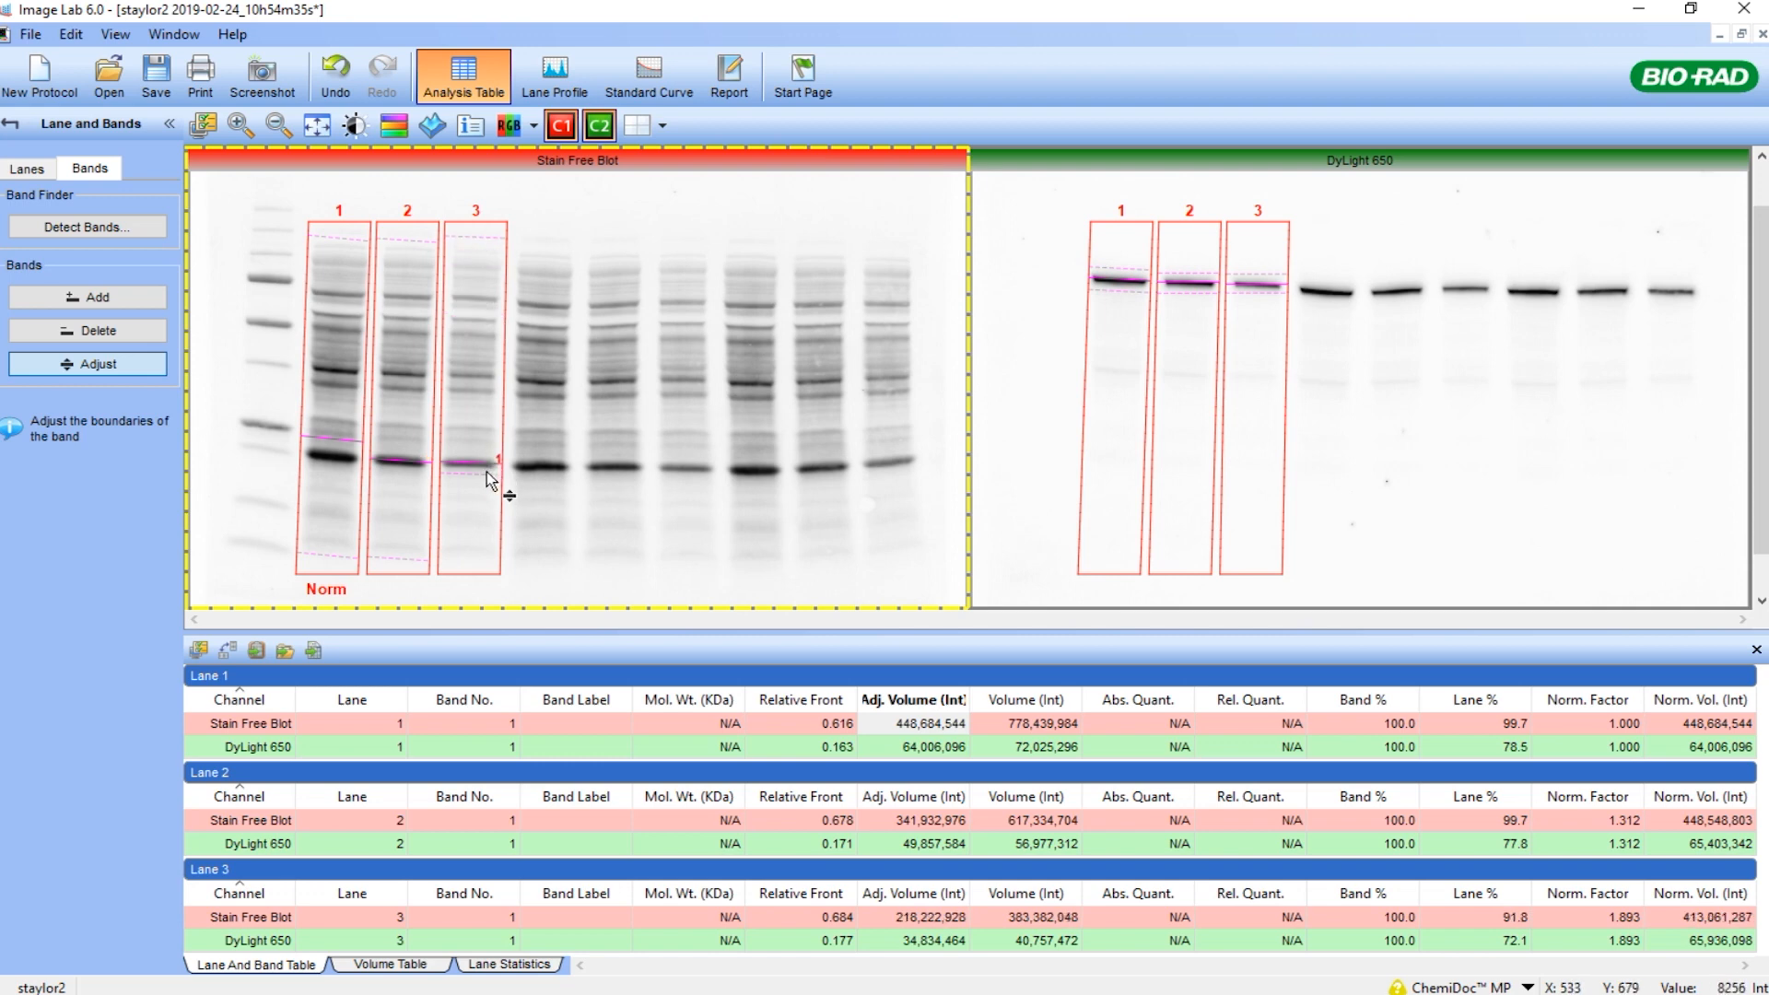
left_click_drag(483, 475, 483, 562)
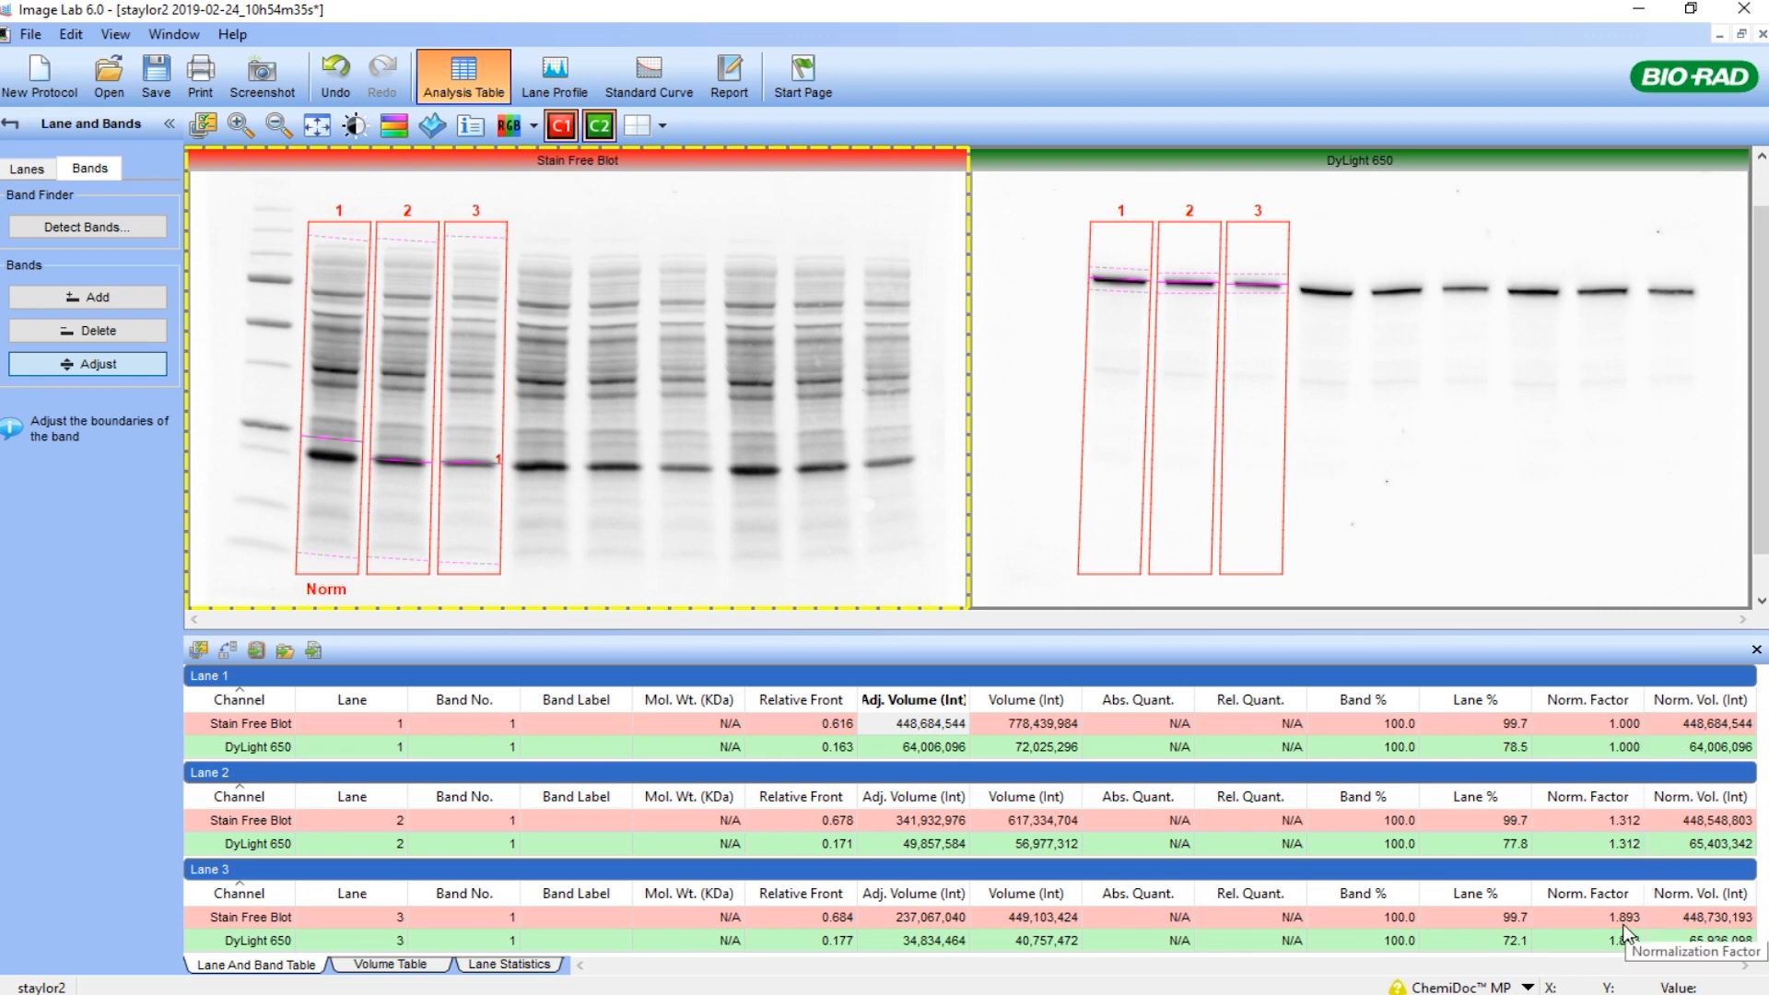
Compare the normalized volumes using housekeeping protein bands against total lane protein for the enlarged bands, leaving total lane protein selected.
left_click(28, 169)
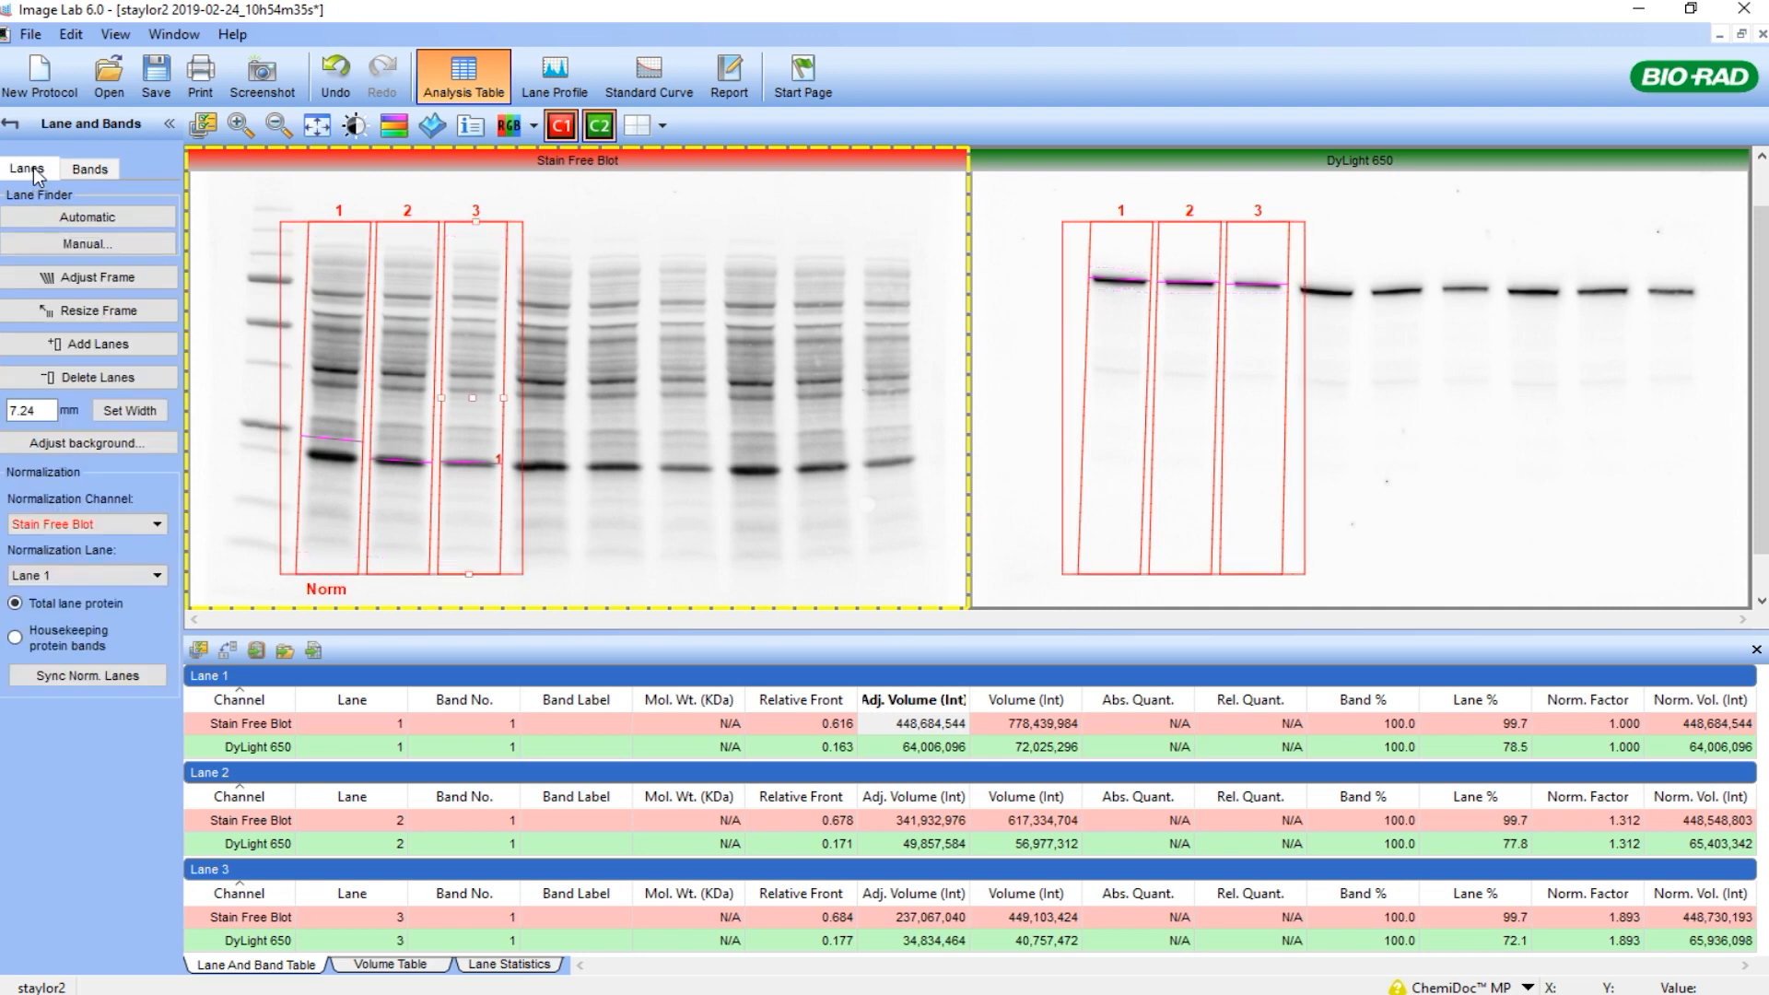
left_click(14, 636)
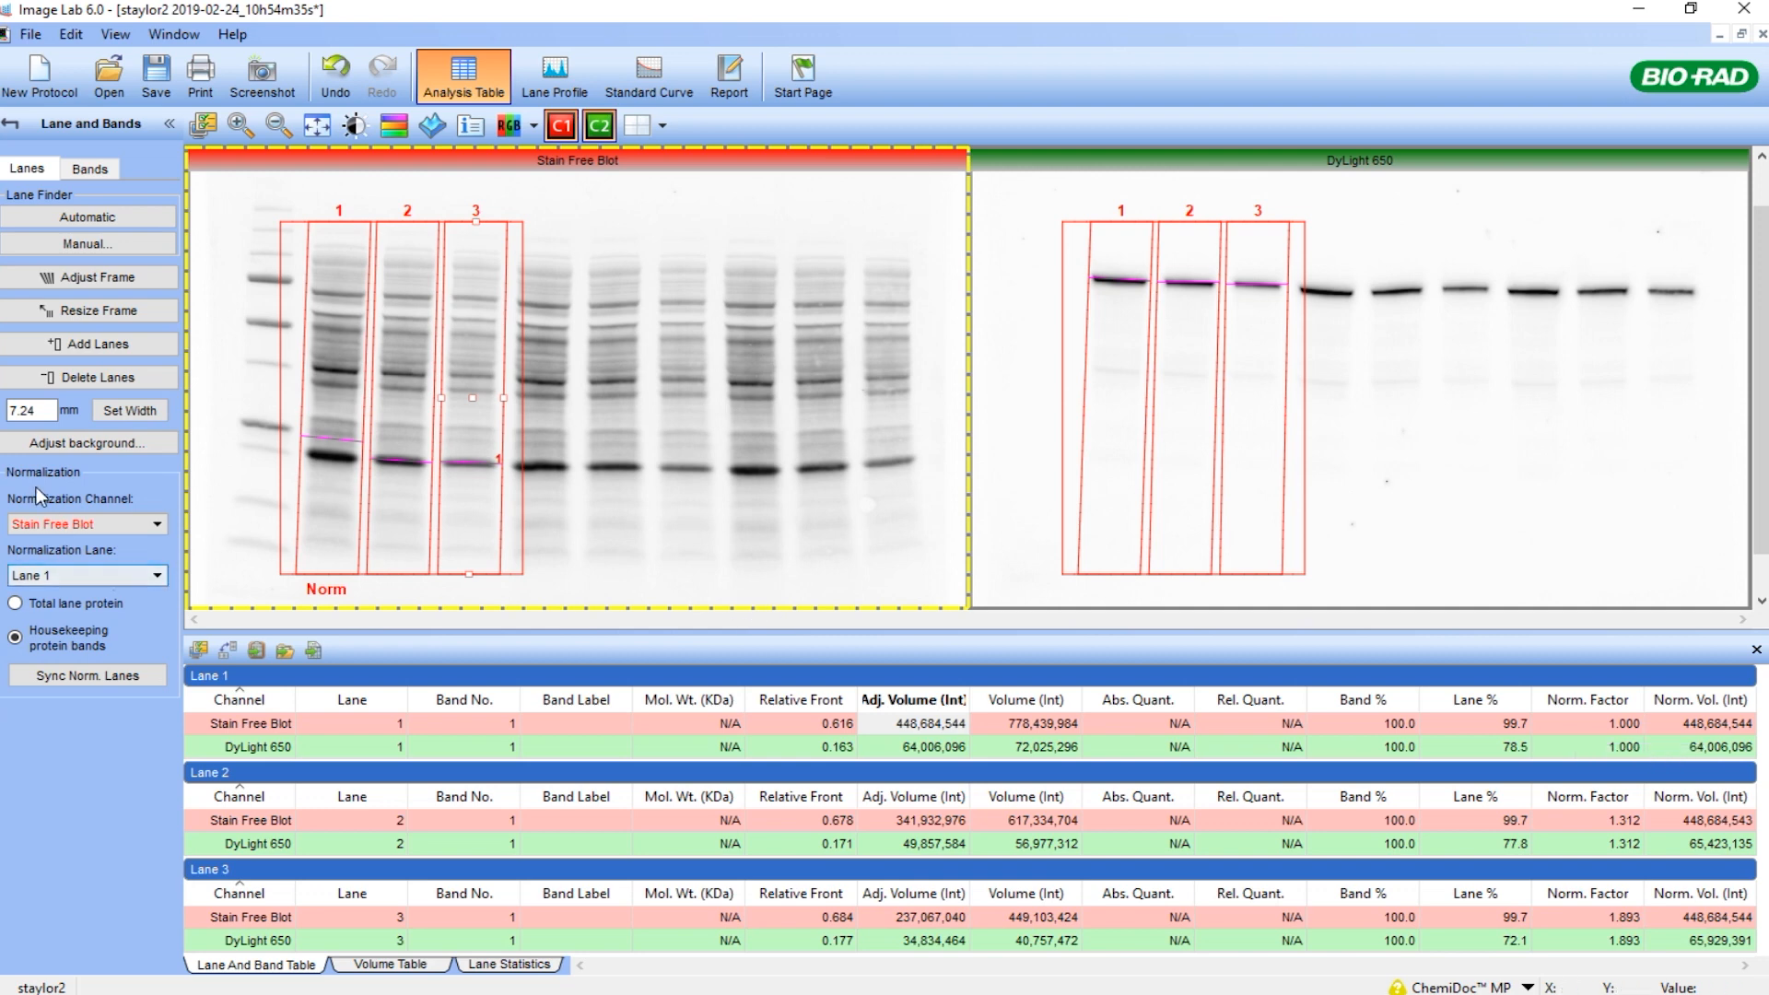
left_click(15, 604)
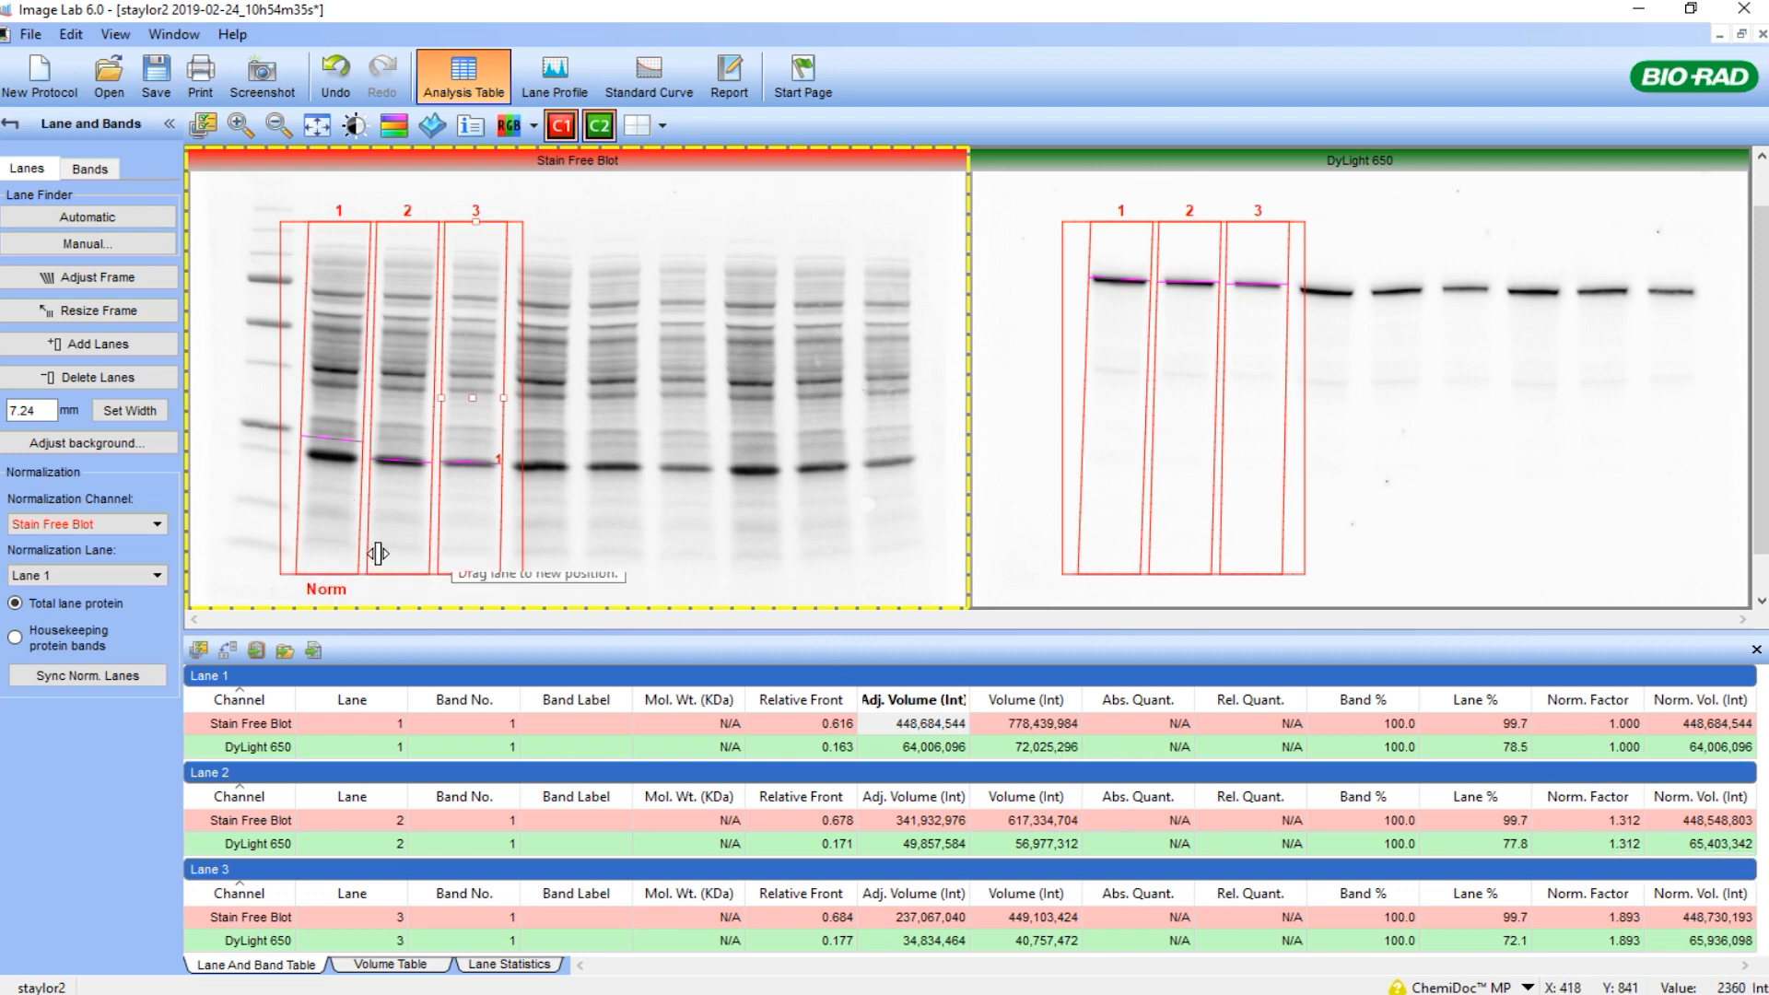
left_click_drag(378, 552, 346, 548)
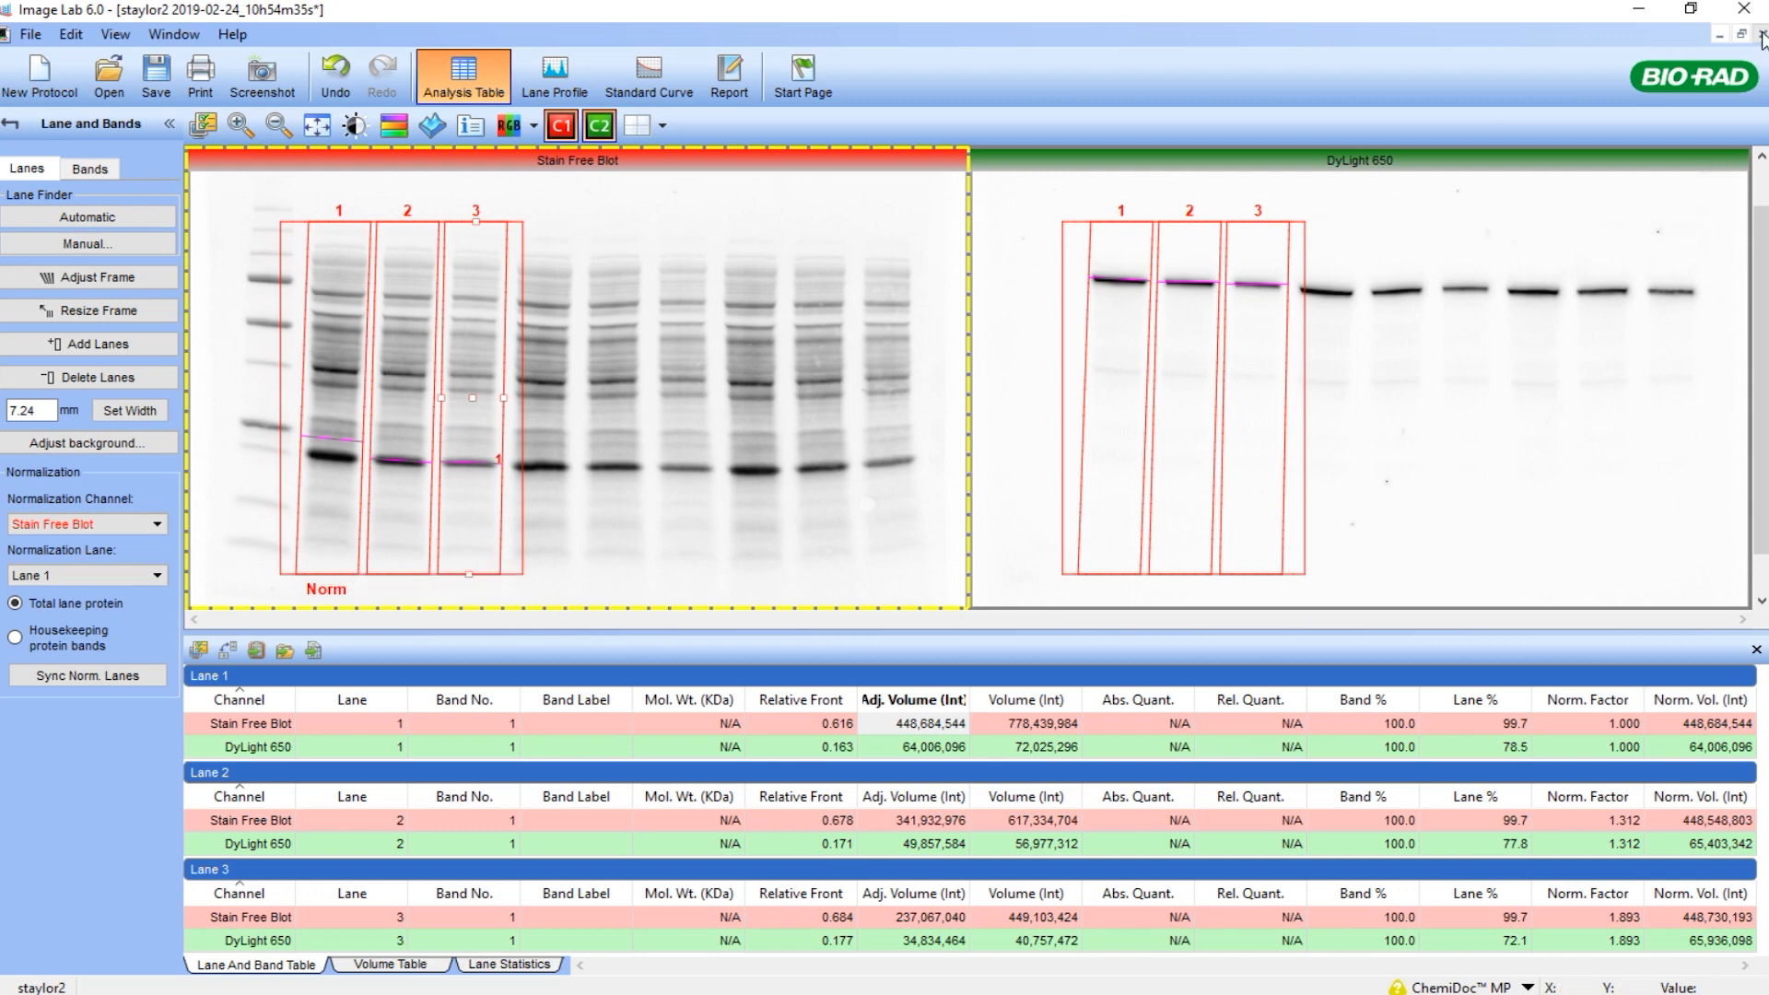
Minimize the multichannel image, close the analysis table, and restore the separate Stain Free Blot and DyLight 650 images next to each other.
left_click(1719, 35)
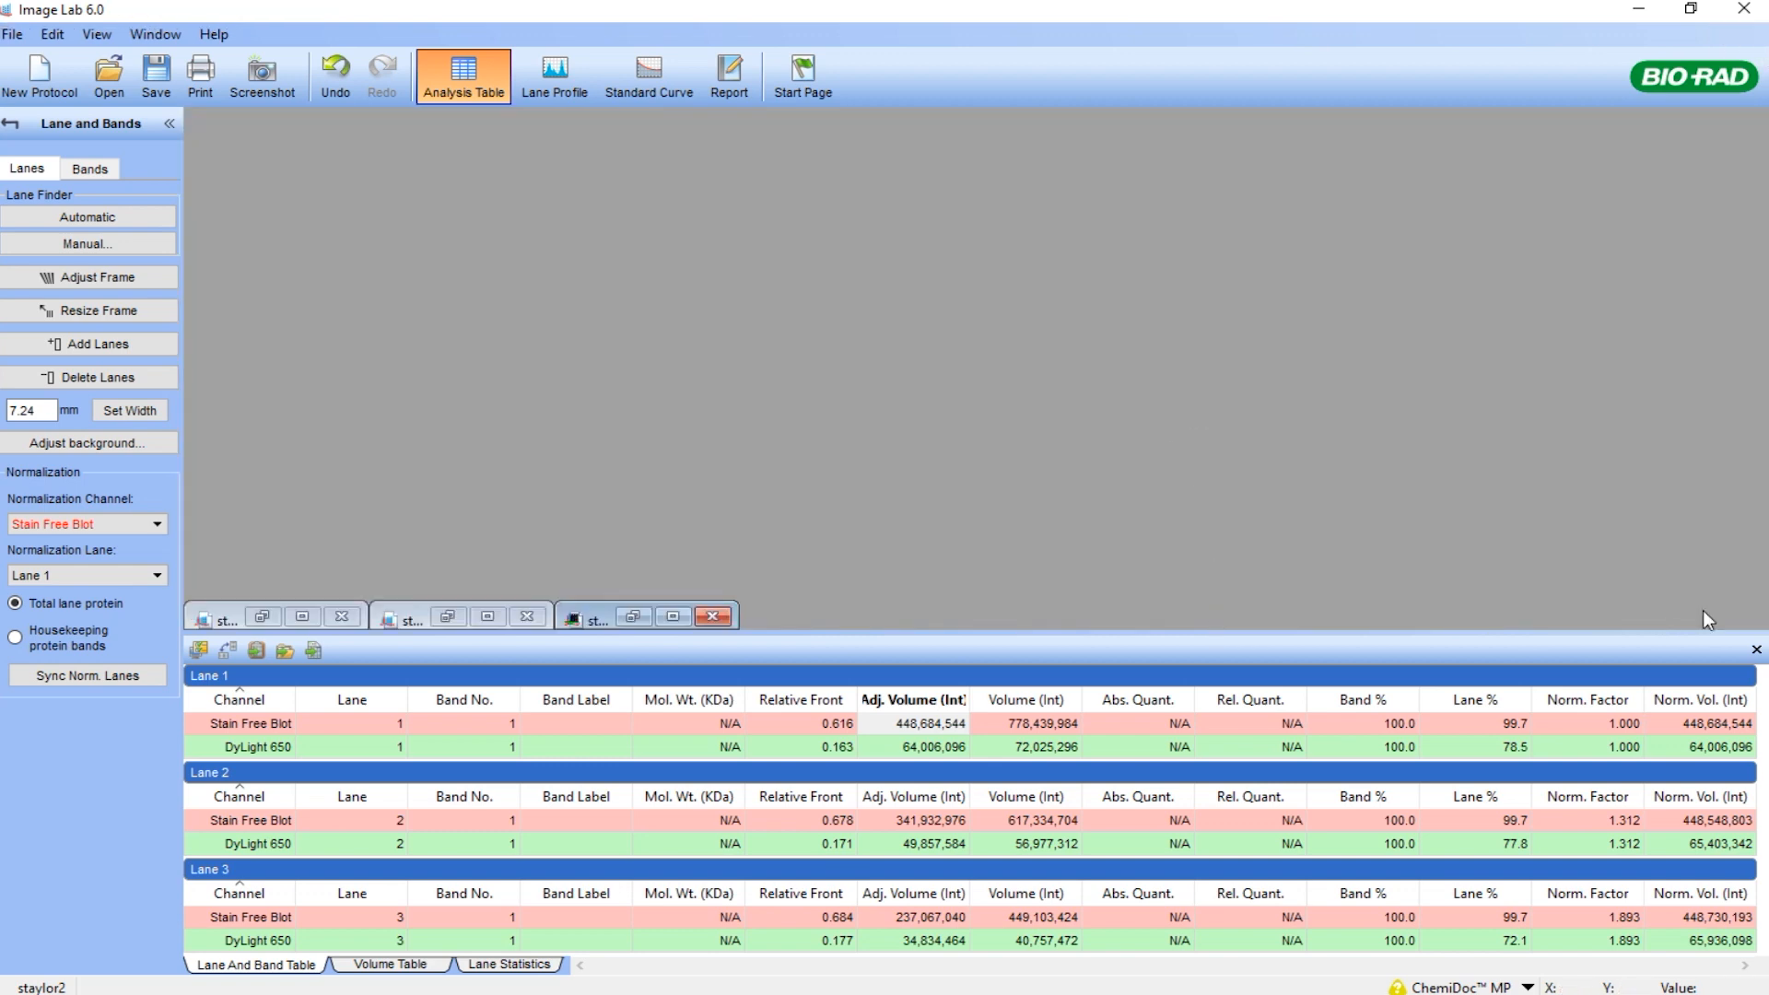
left_click(1755, 650)
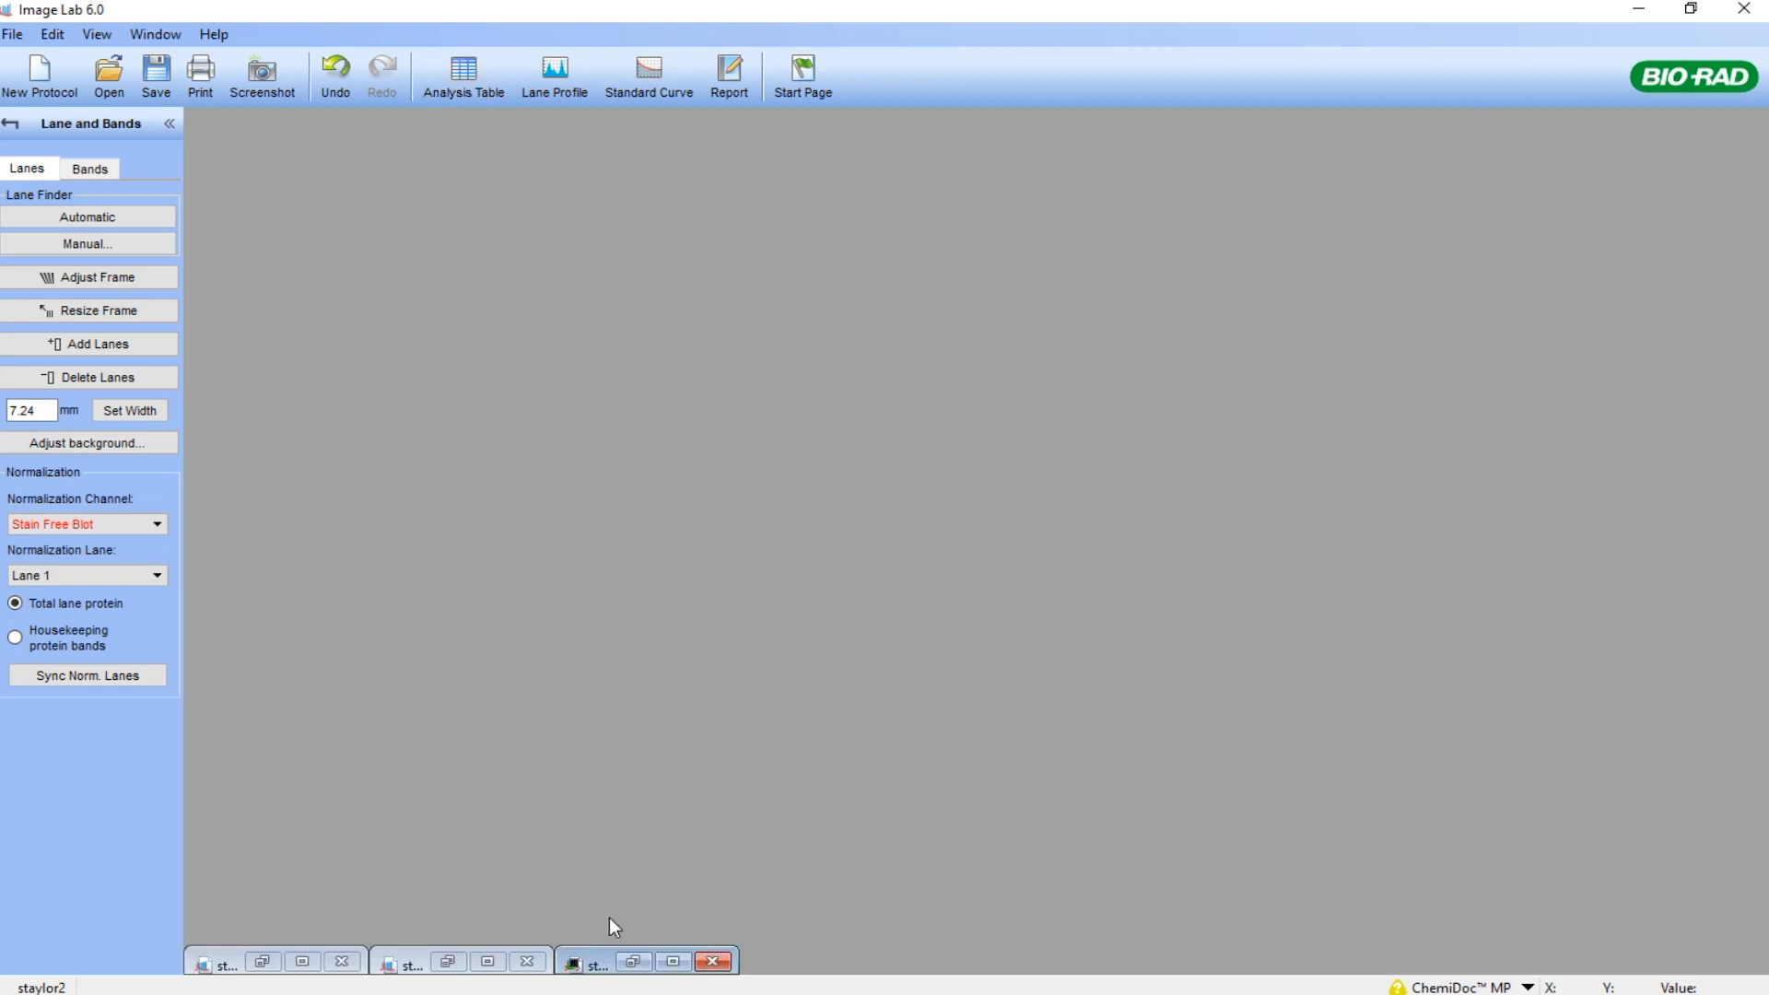
left_click(449, 963)
left_click(448, 961)
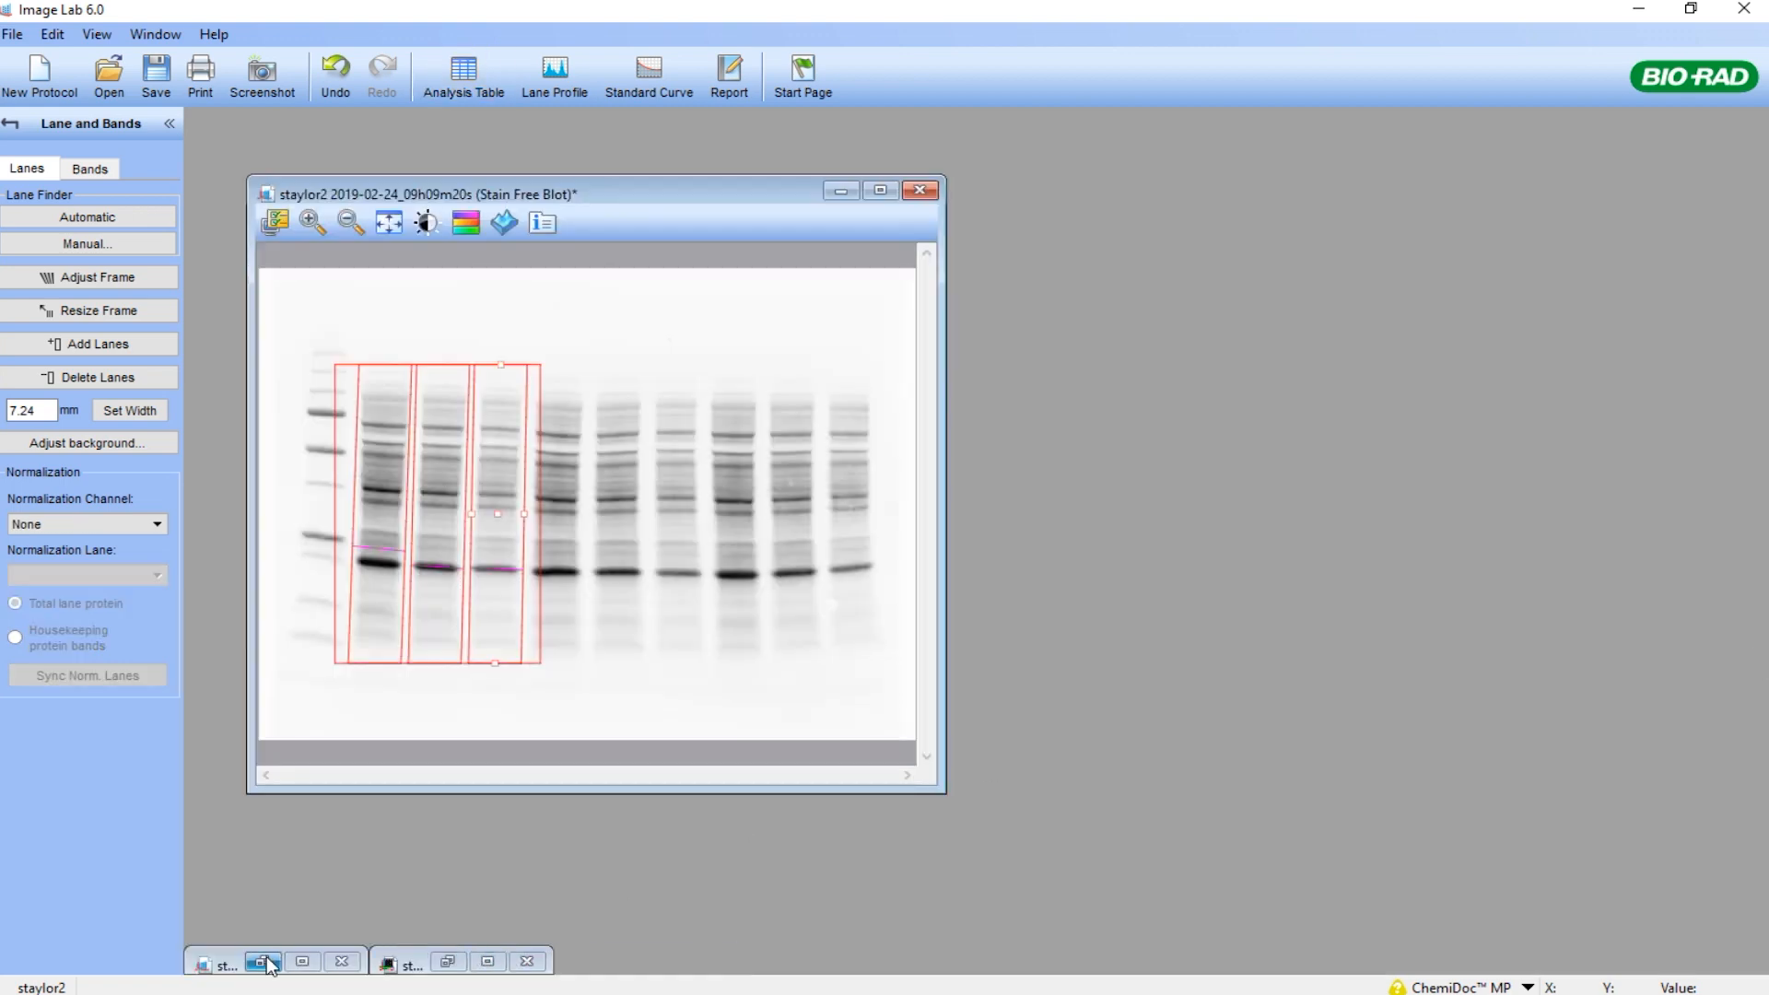
left_click(262, 961)
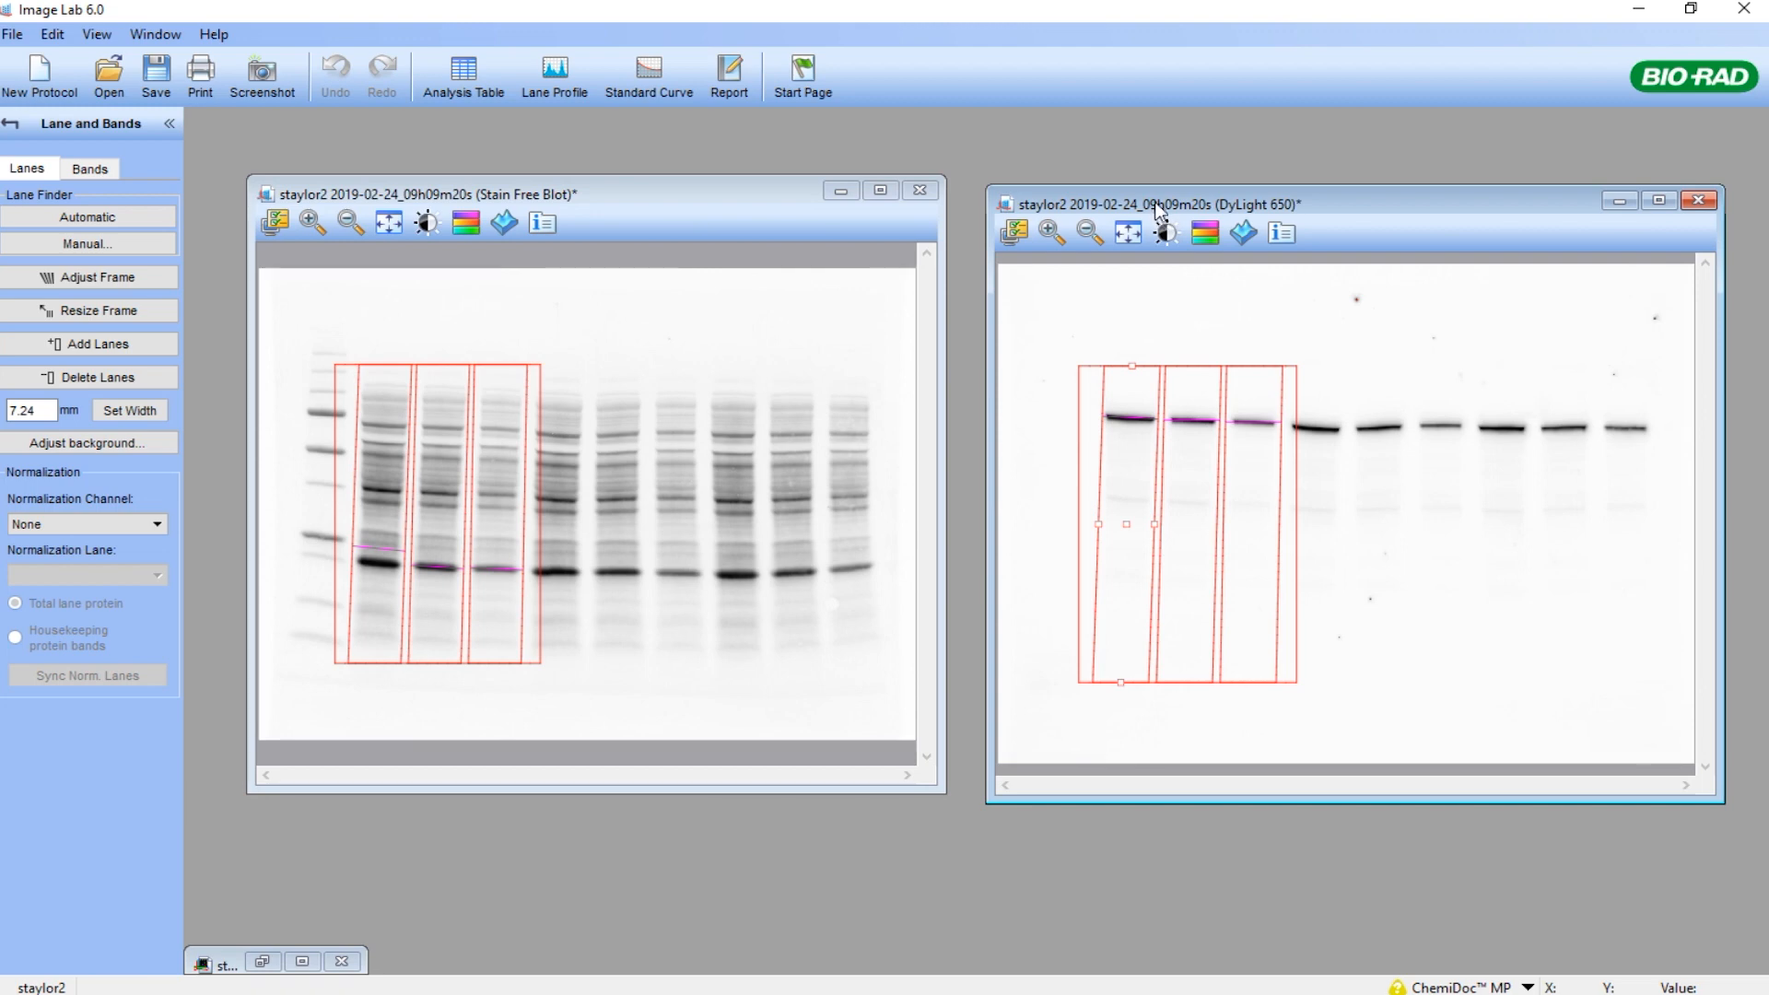
left_click_drag(1159, 210, 1167, 180)
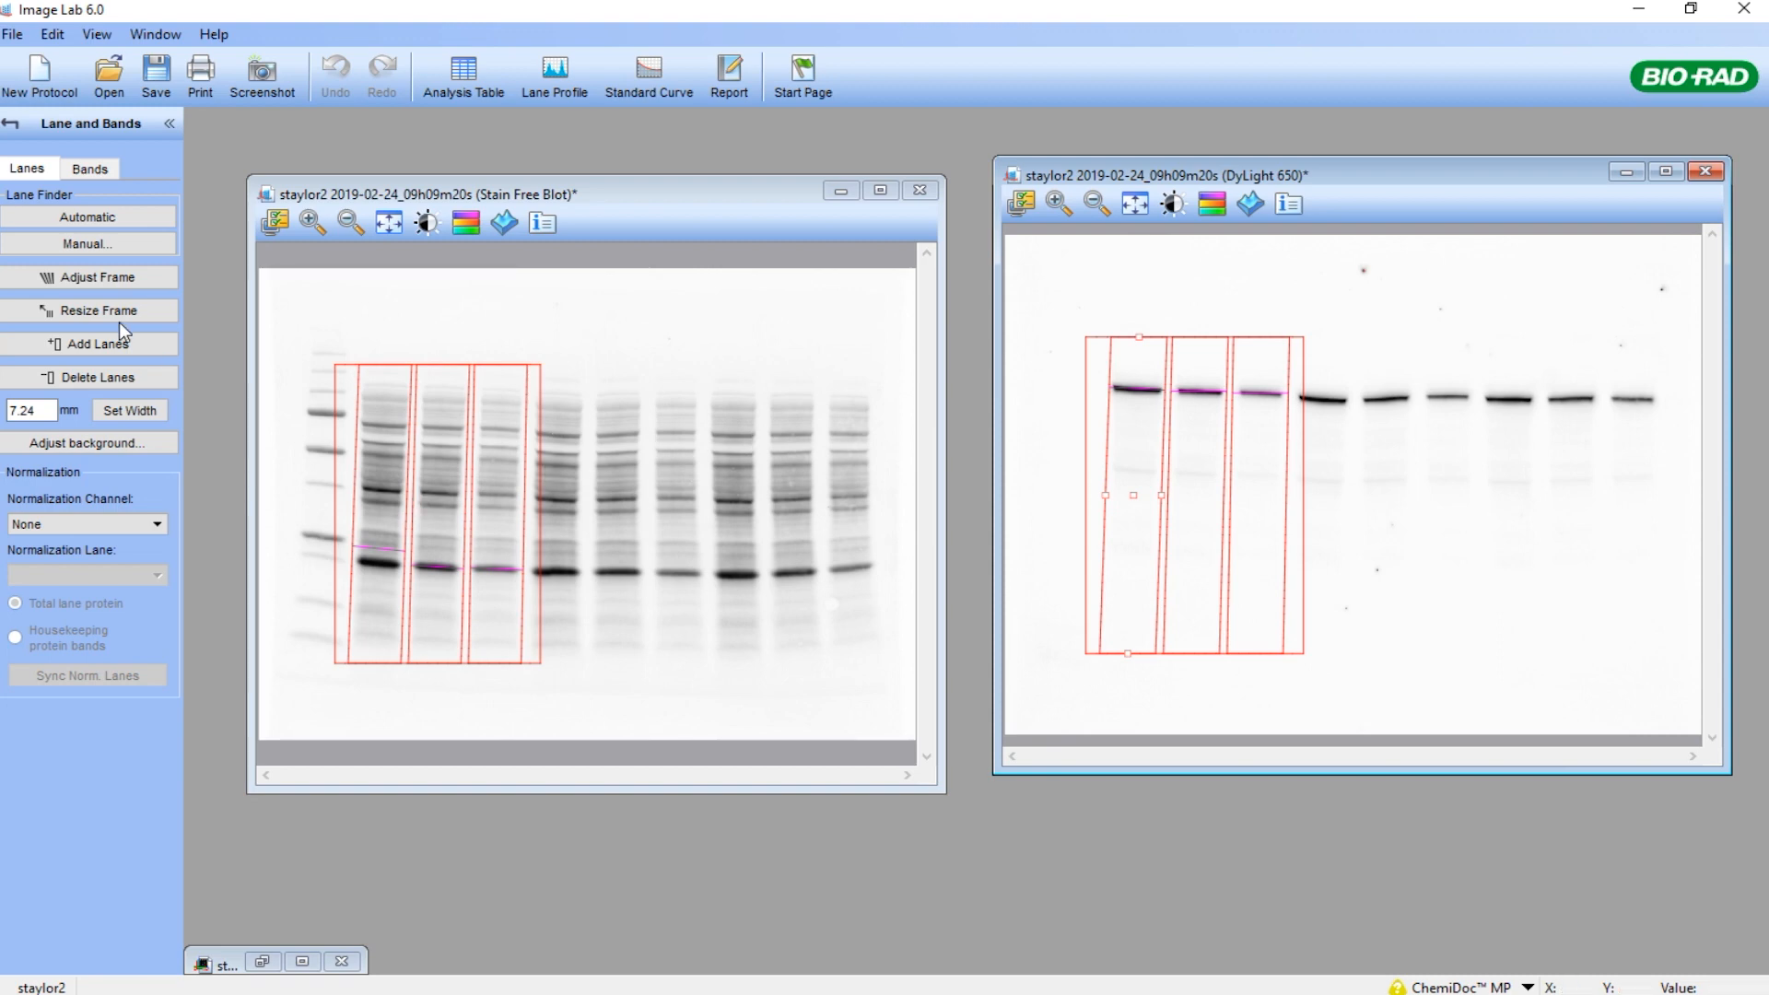
Make the single-channel Stain Free Blot image active and display its adjustable band boundaries.
left_click(519, 193)
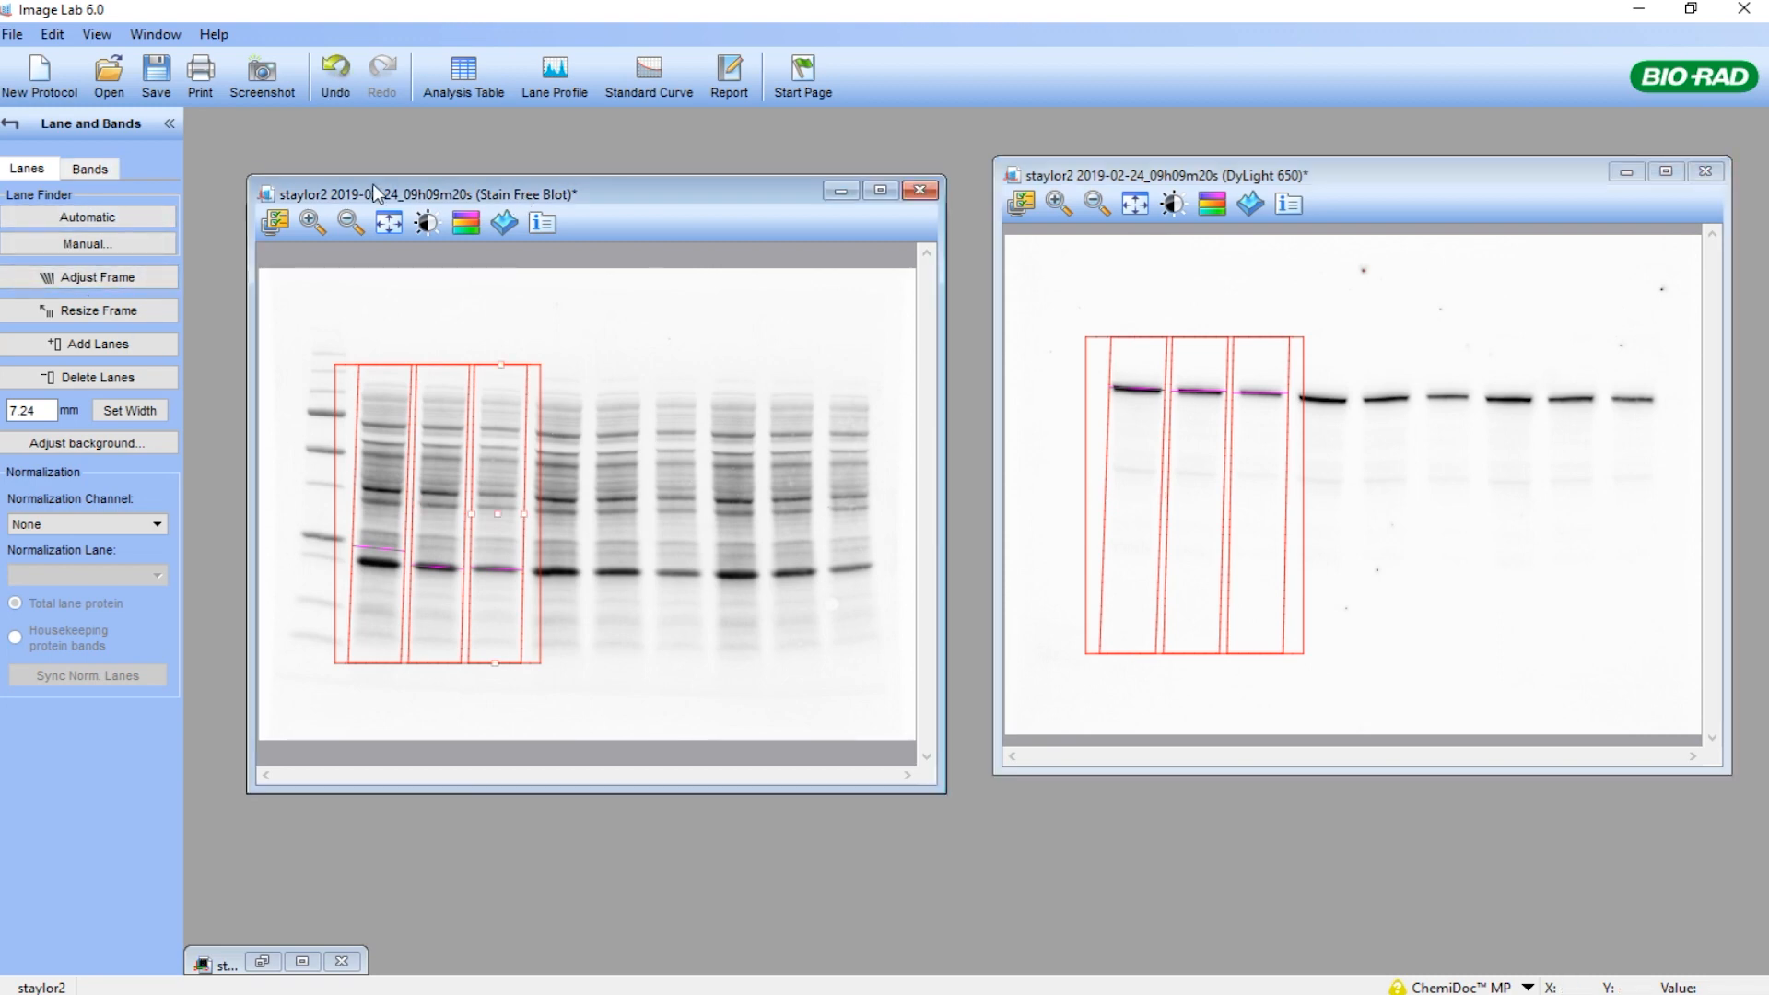
left_click(74, 164)
left_click(79, 360)
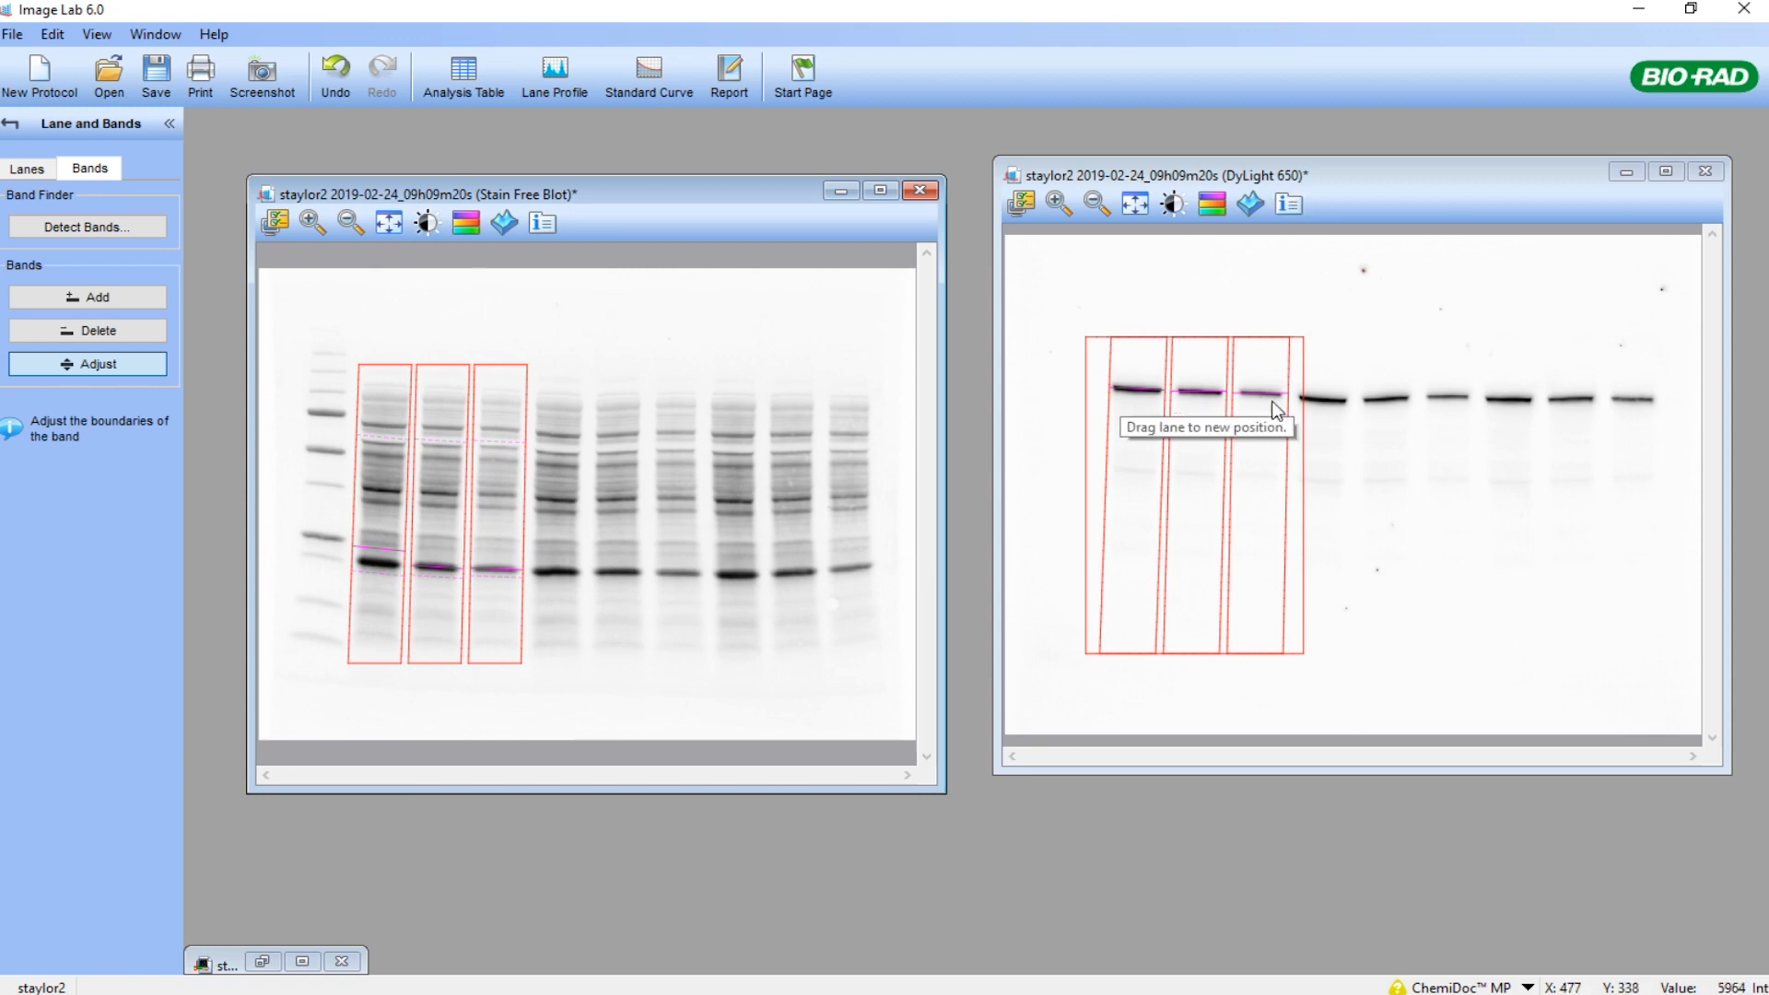
Show the analysis table for the single-channel DyLight 650 image and export its lane and band data to Excel.
left_click(1394, 184)
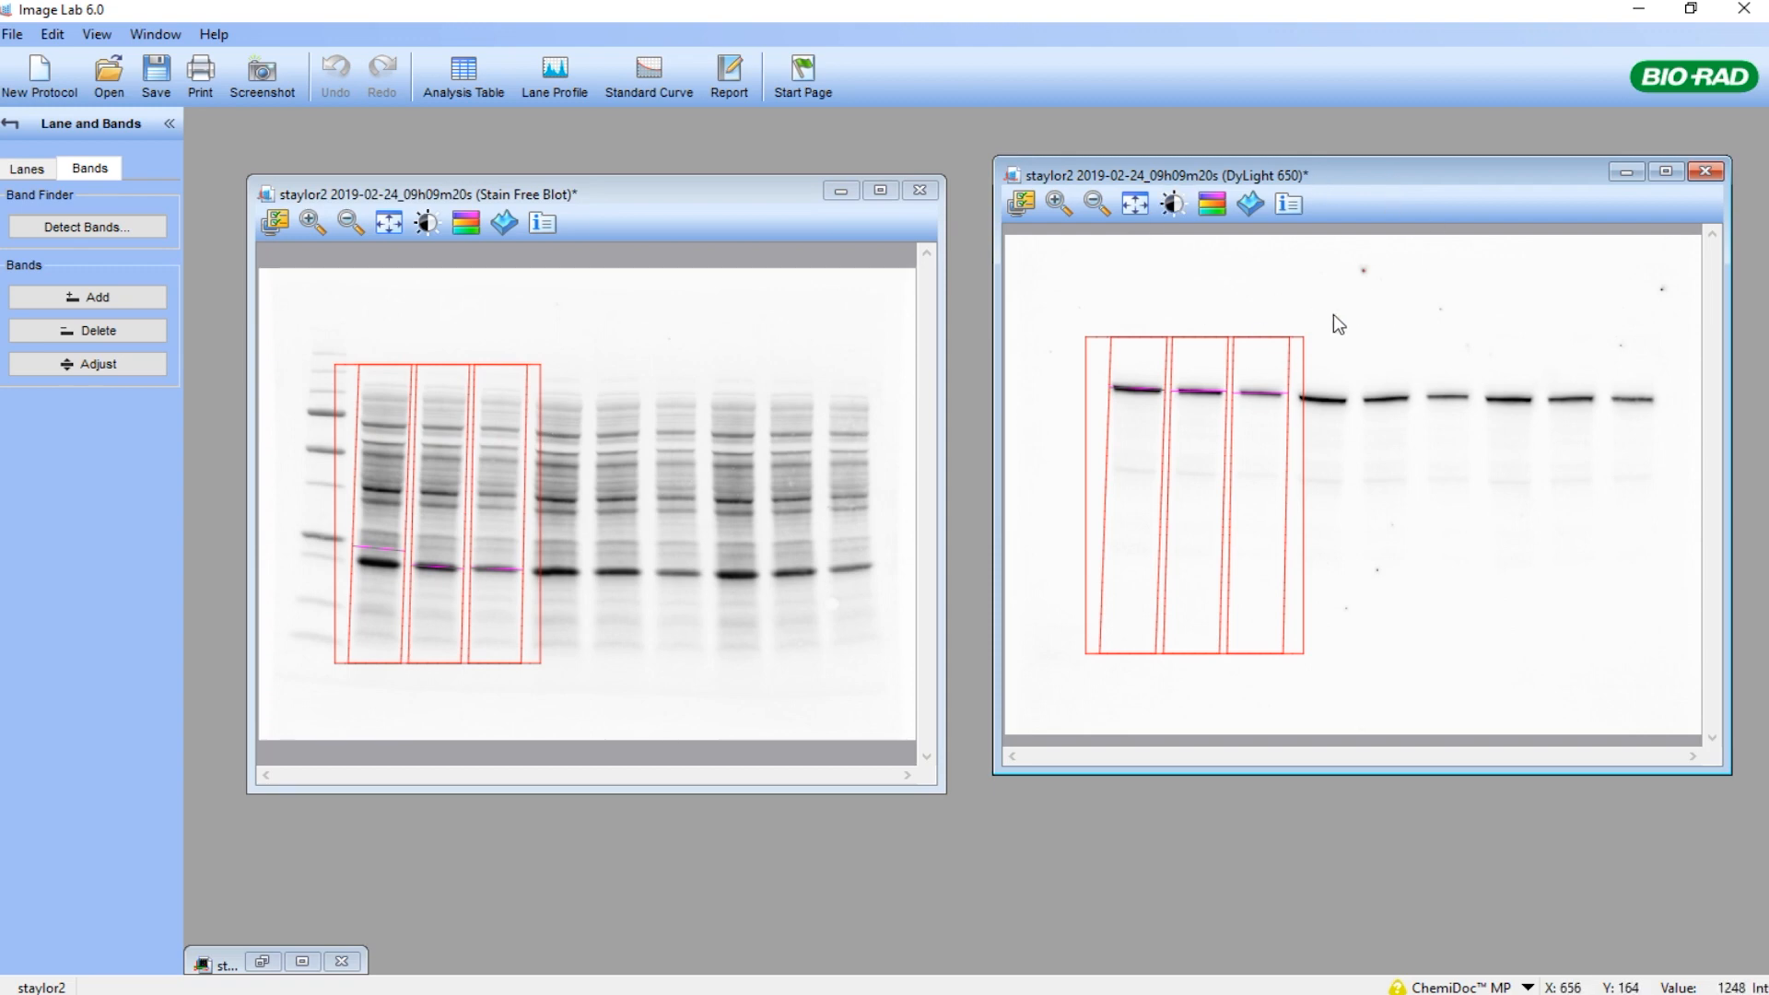
left_click(471, 81)
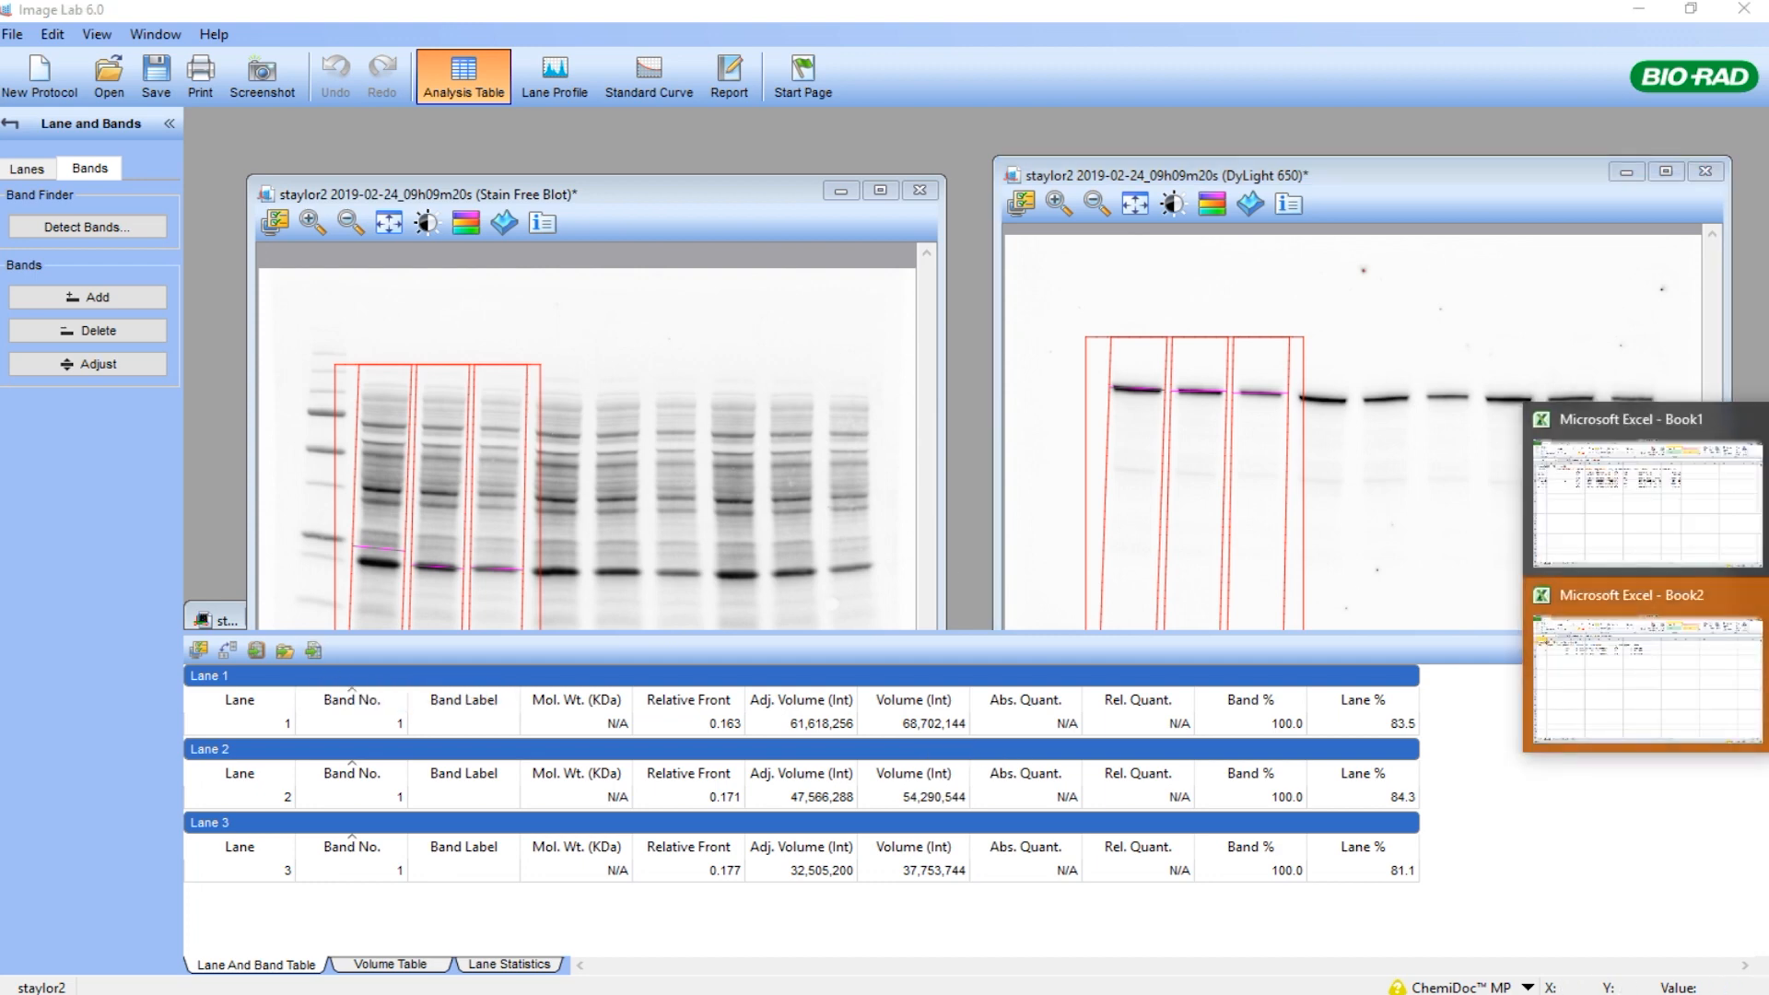
mouse_move(1660, 598)
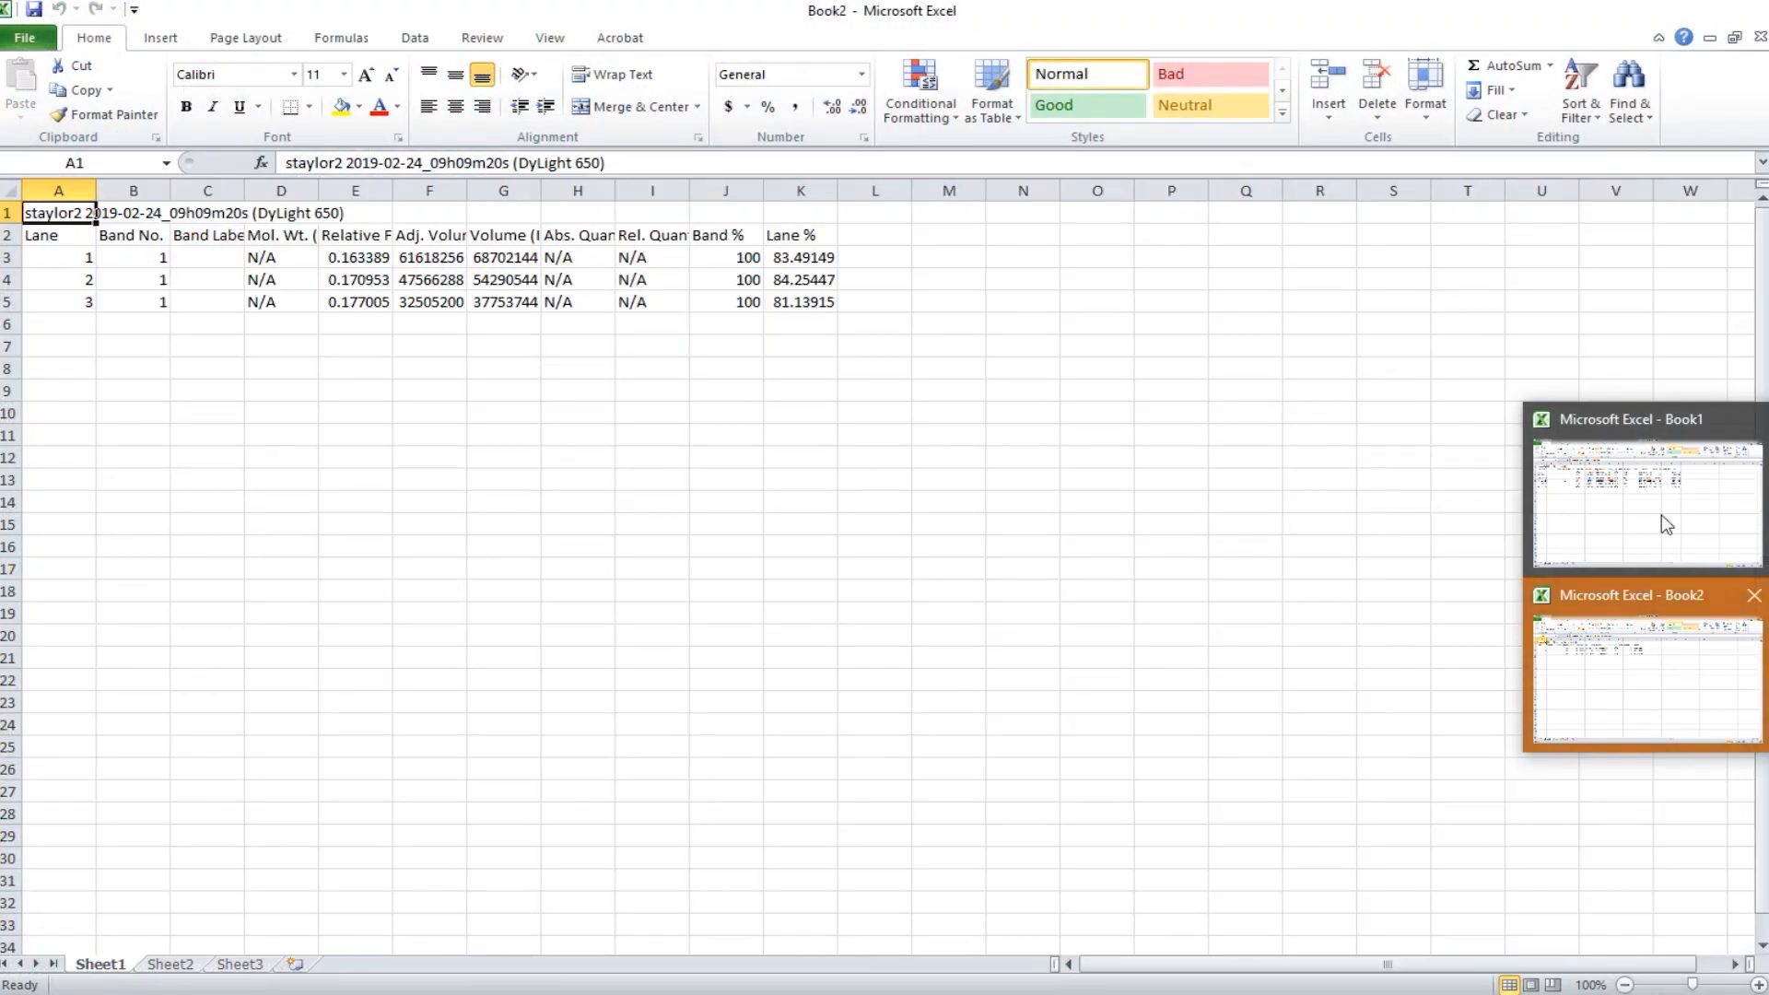
left_click(1752, 421)
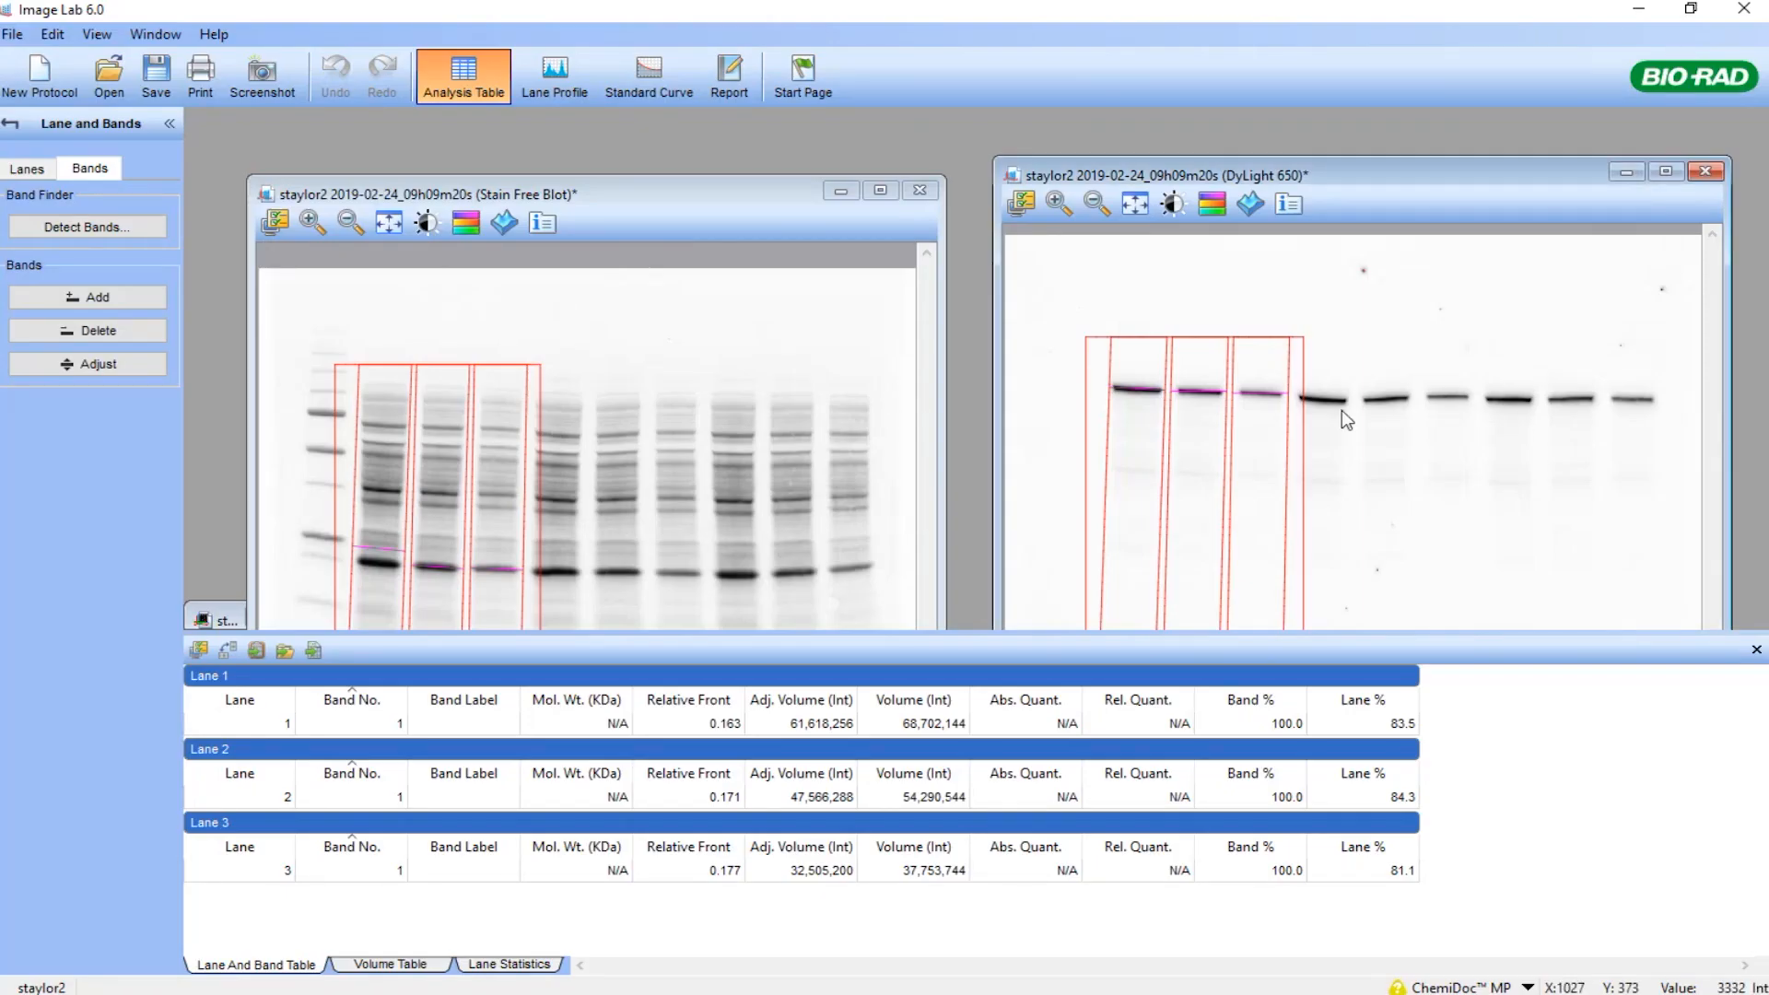
Export the Stain Free Blot image's lane and band table to Excel, and close the Book1 workbook without saving.
left_click(651, 197)
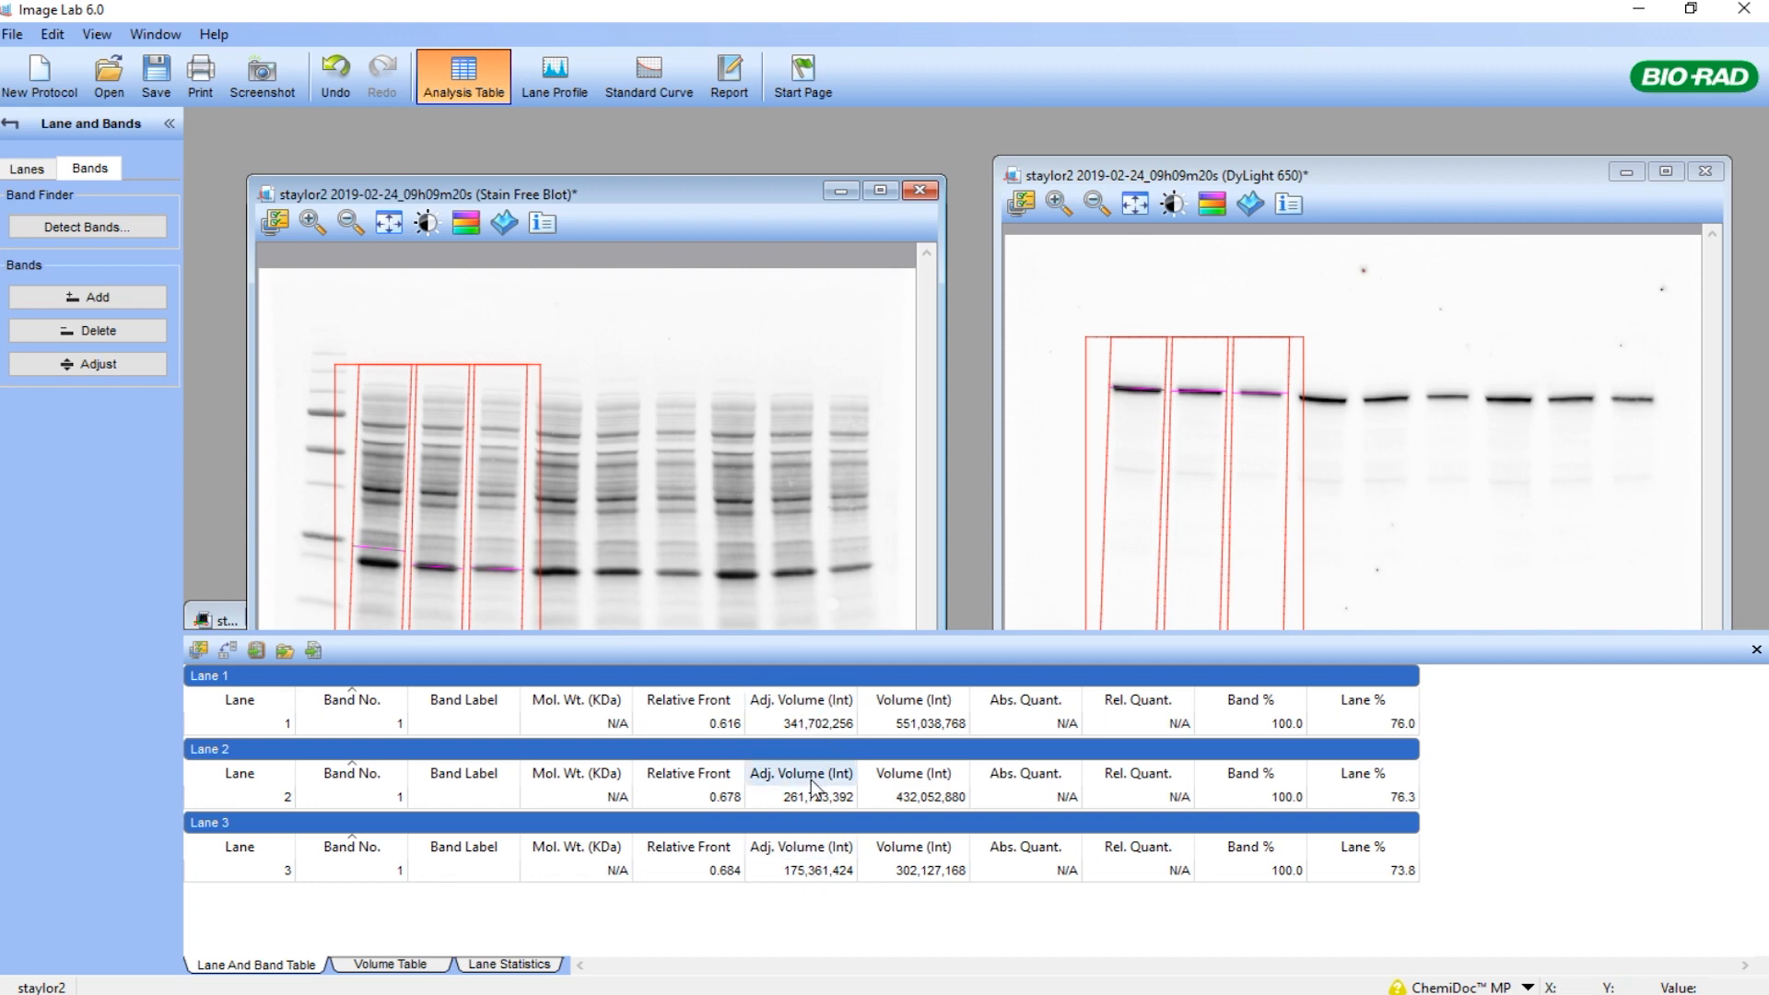
left_click(314, 650)
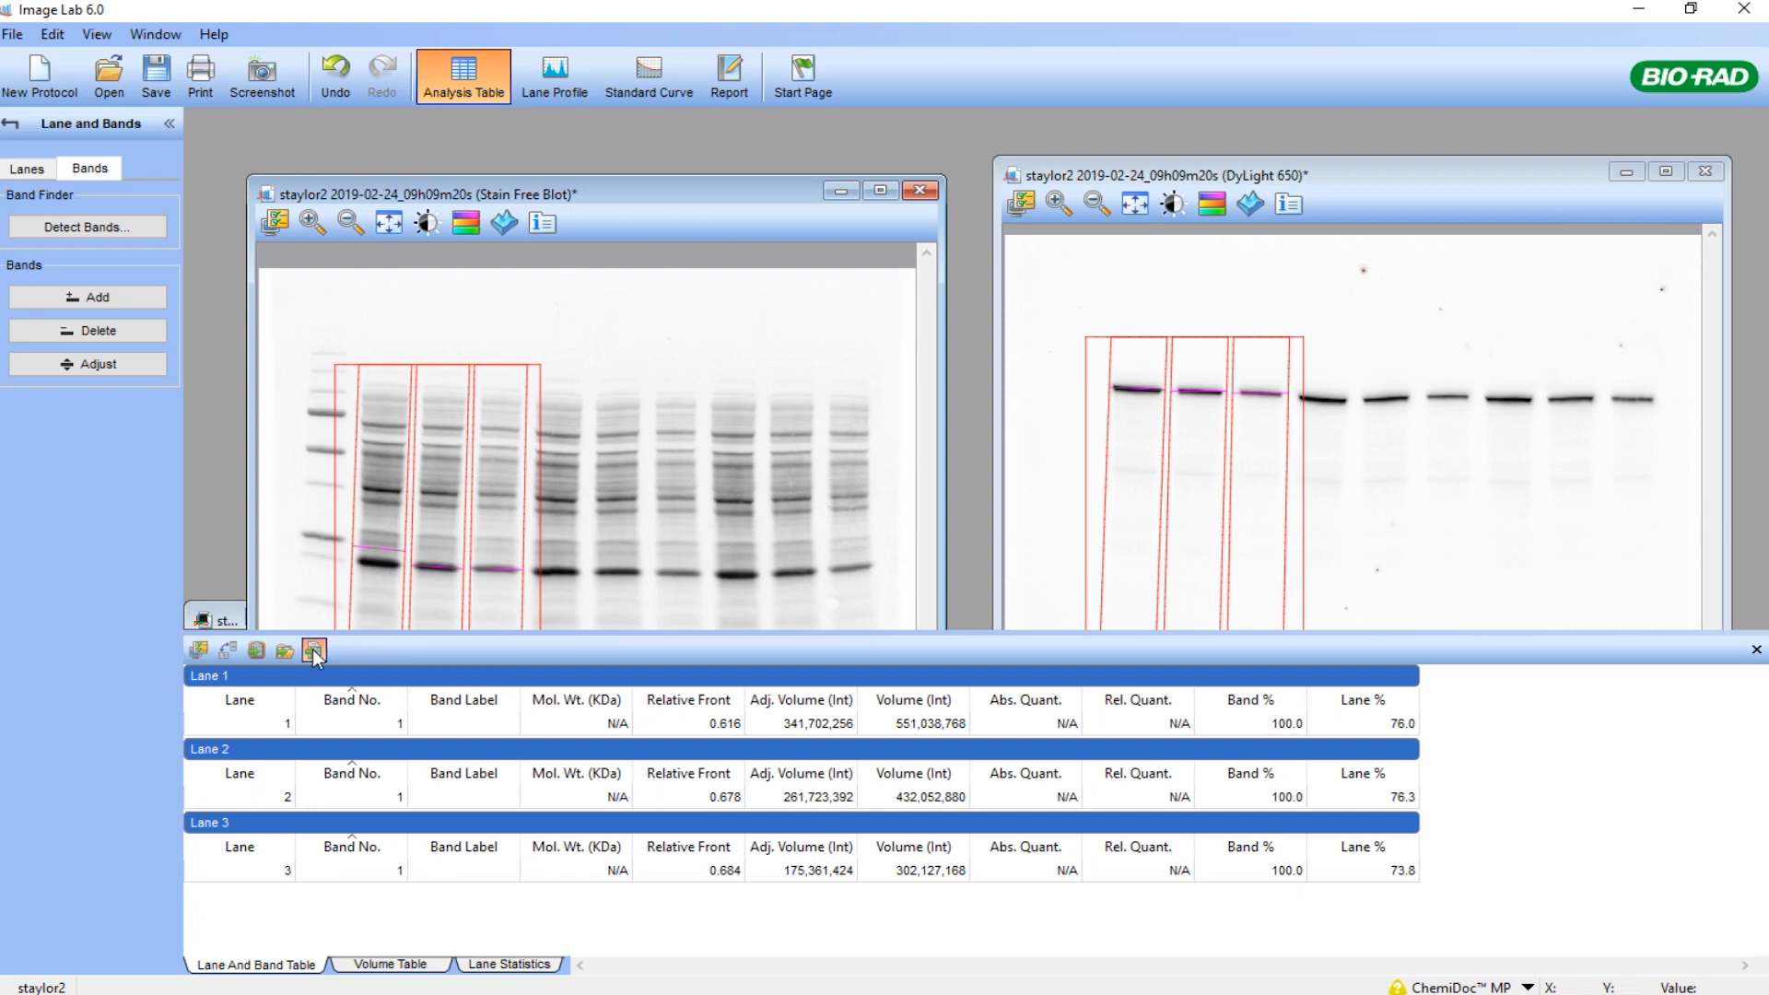
mouse_move(1759, 590)
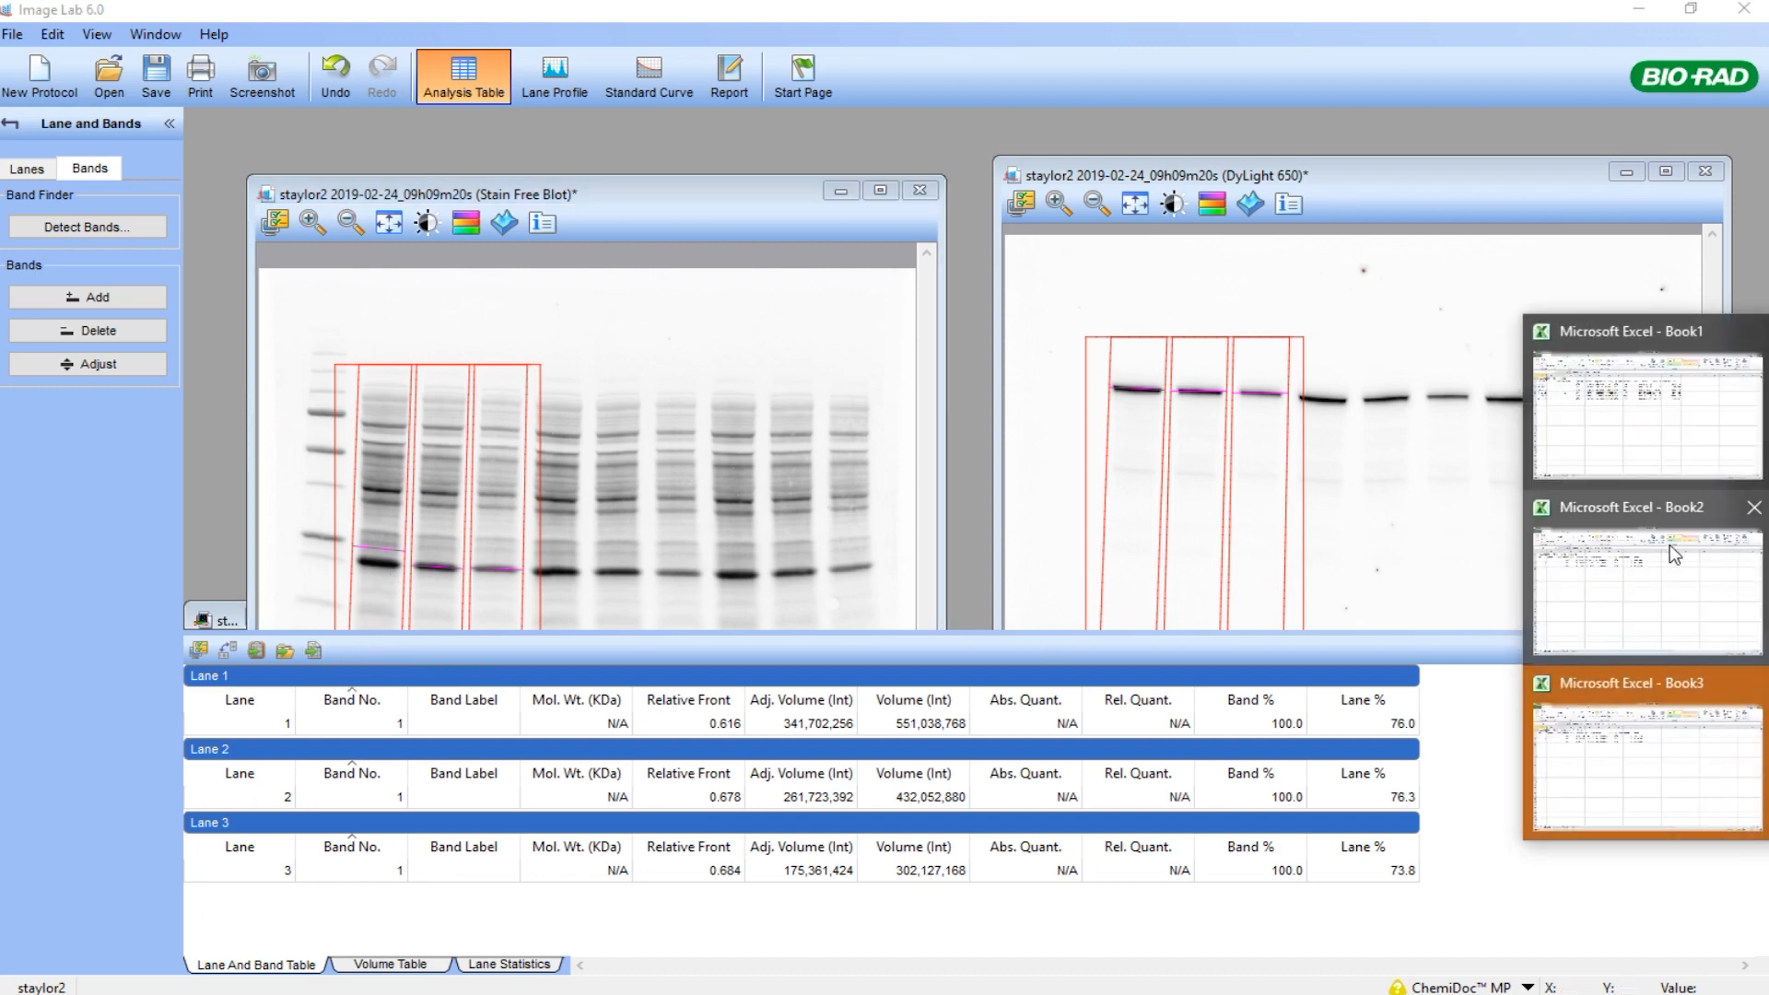
left_click(1631, 389)
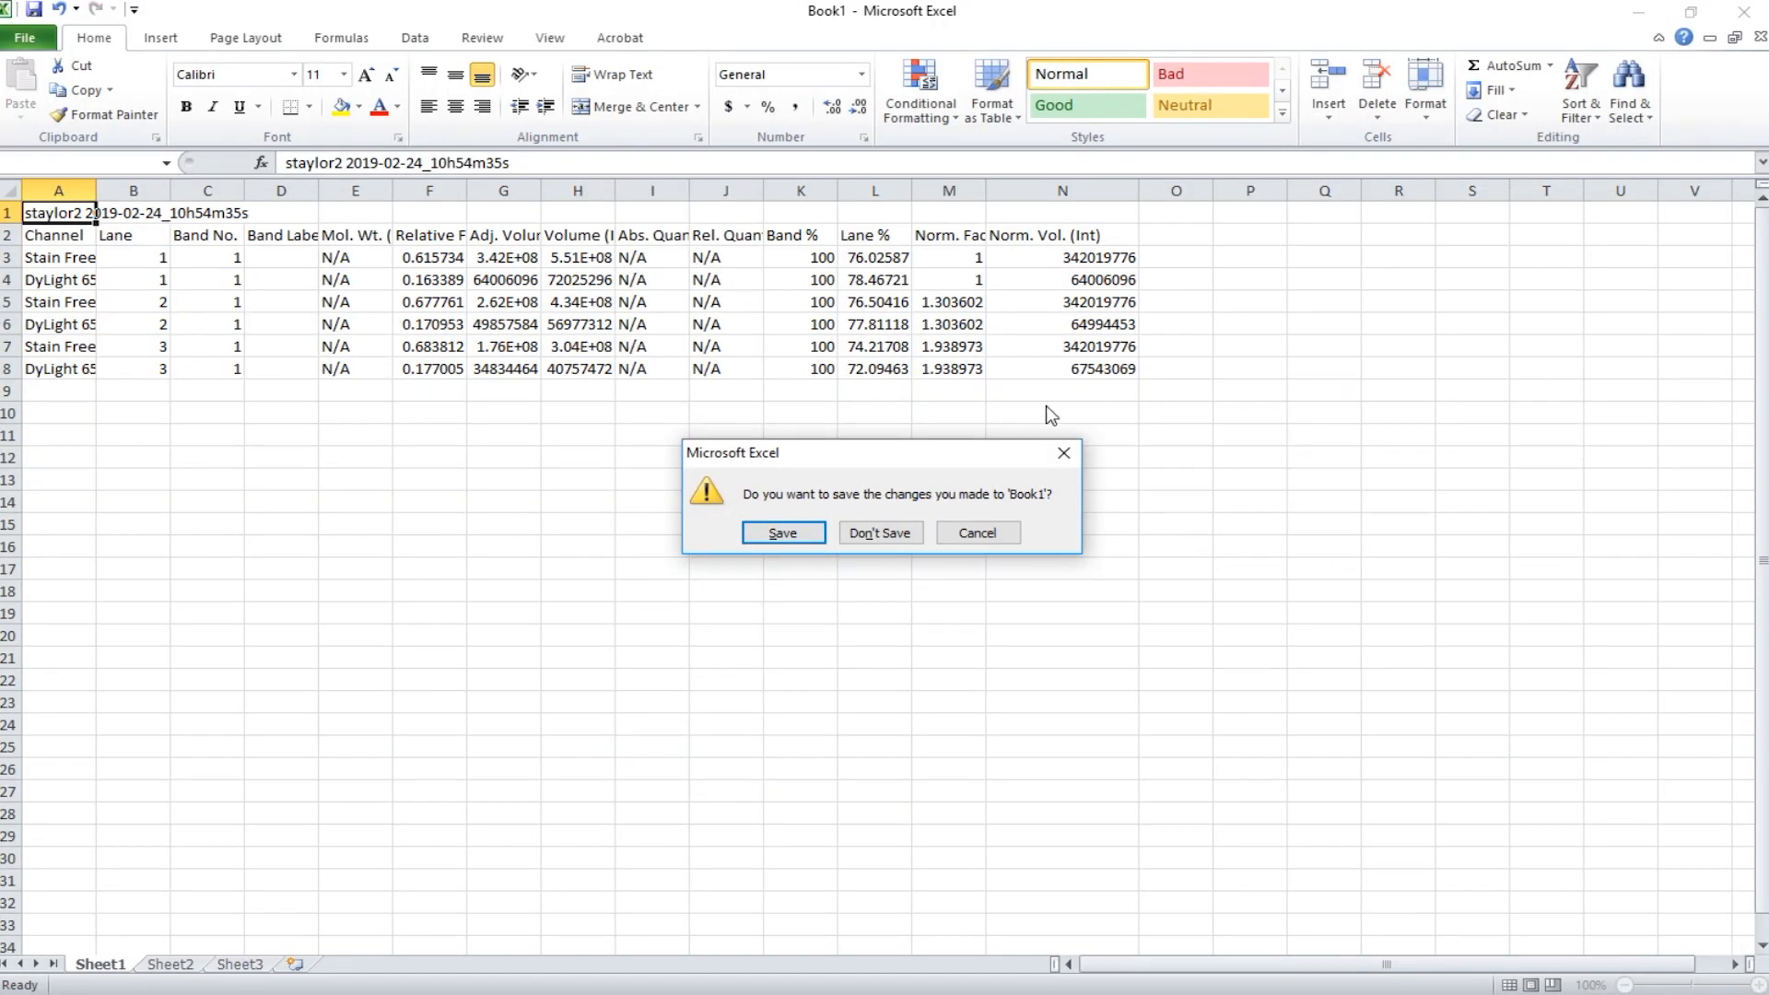
left_click(877, 533)
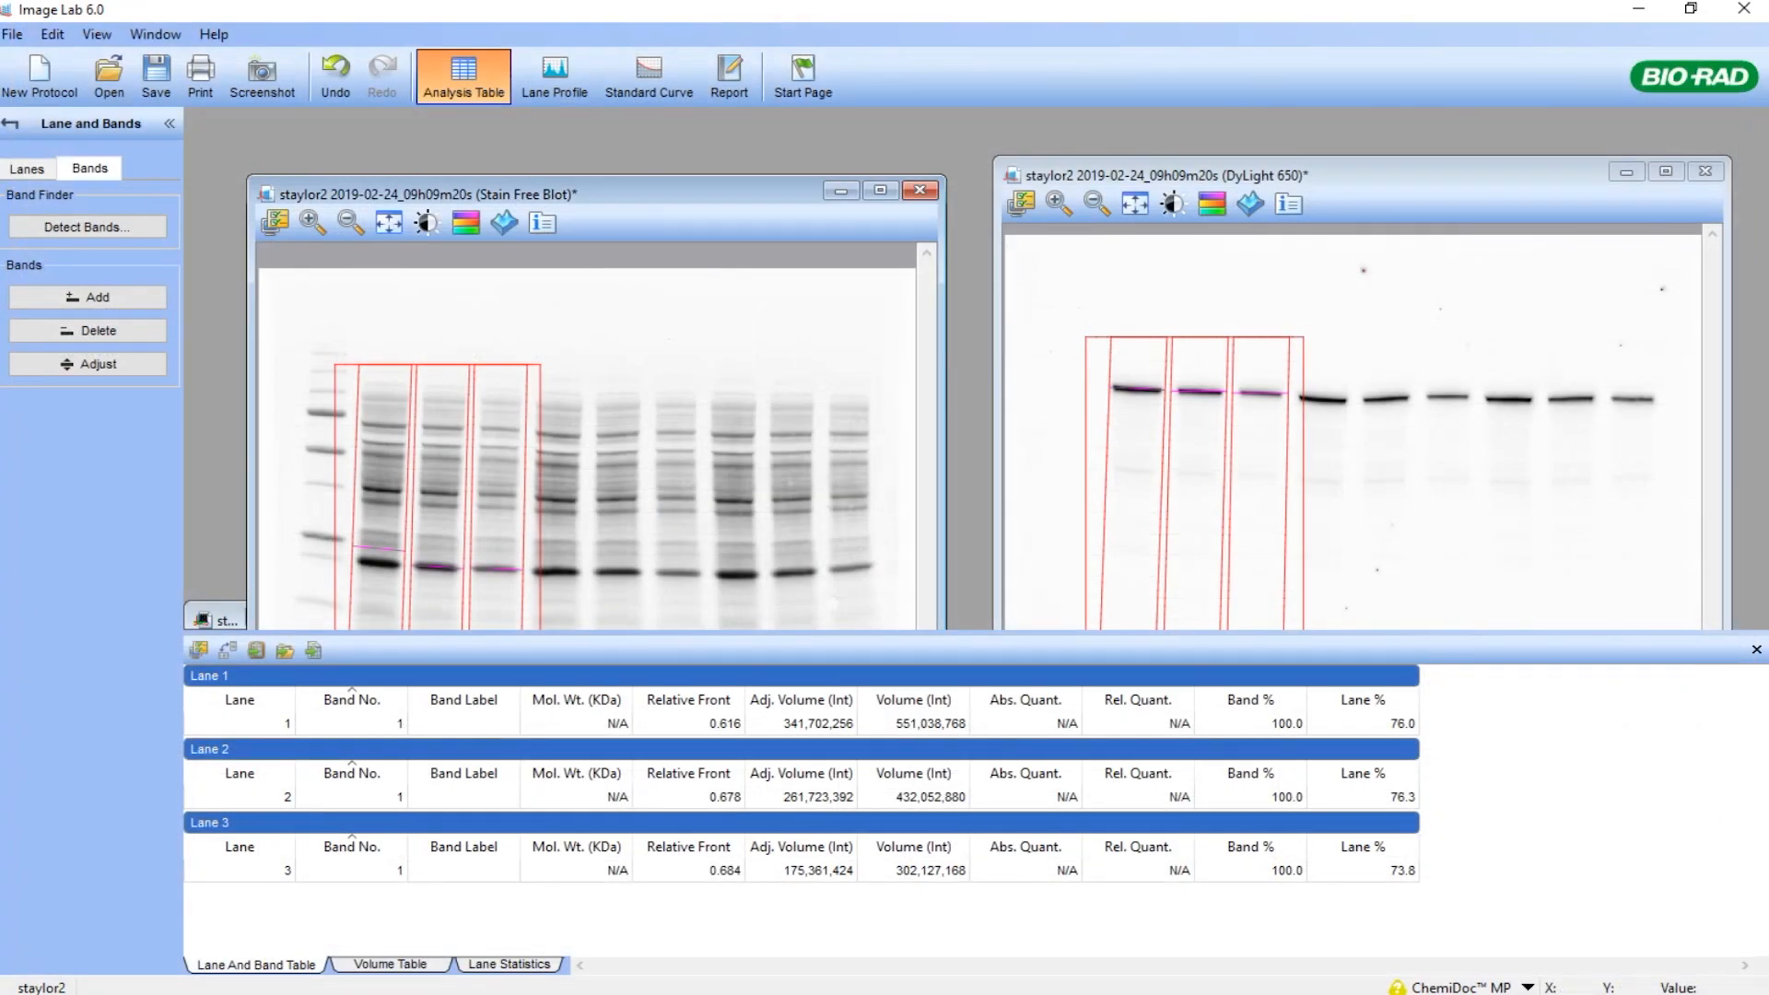
Copy the Stain Free Blot table in A1:K5 of Book3 and paste it into Book2 starting at cell A7.
mouse_move(1759, 589)
left_click(1666, 682)
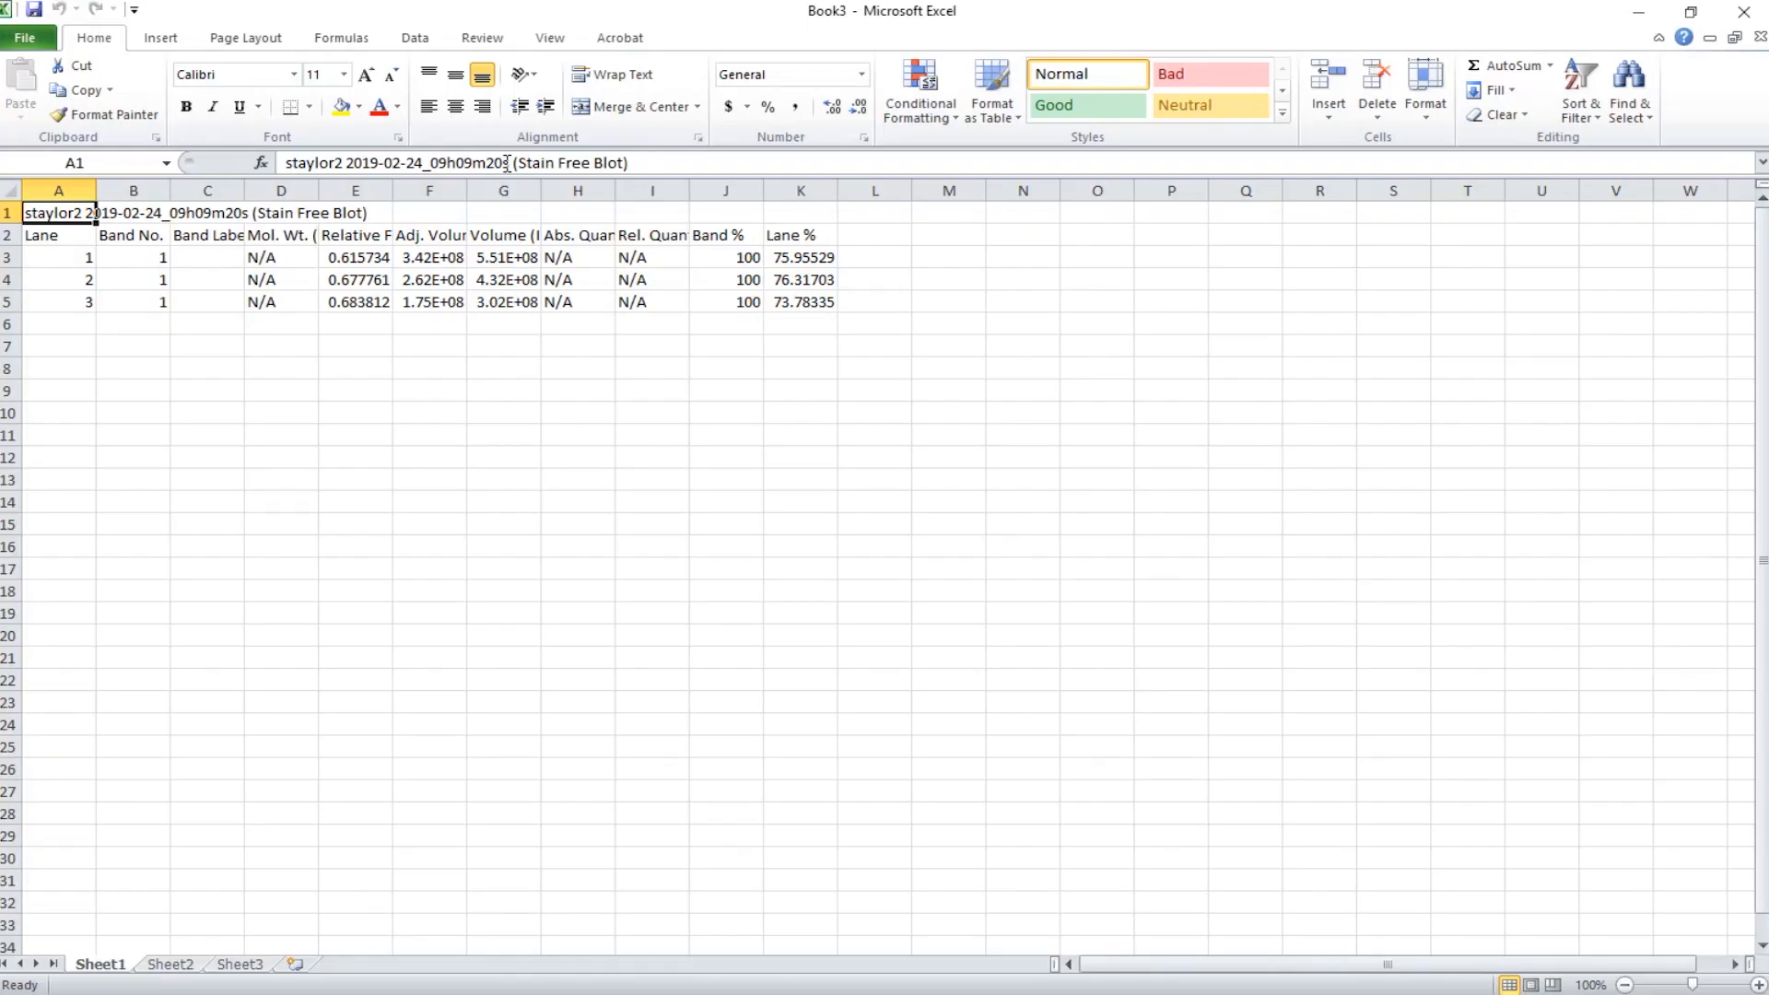
left_click_drag(34, 221, 804, 304)
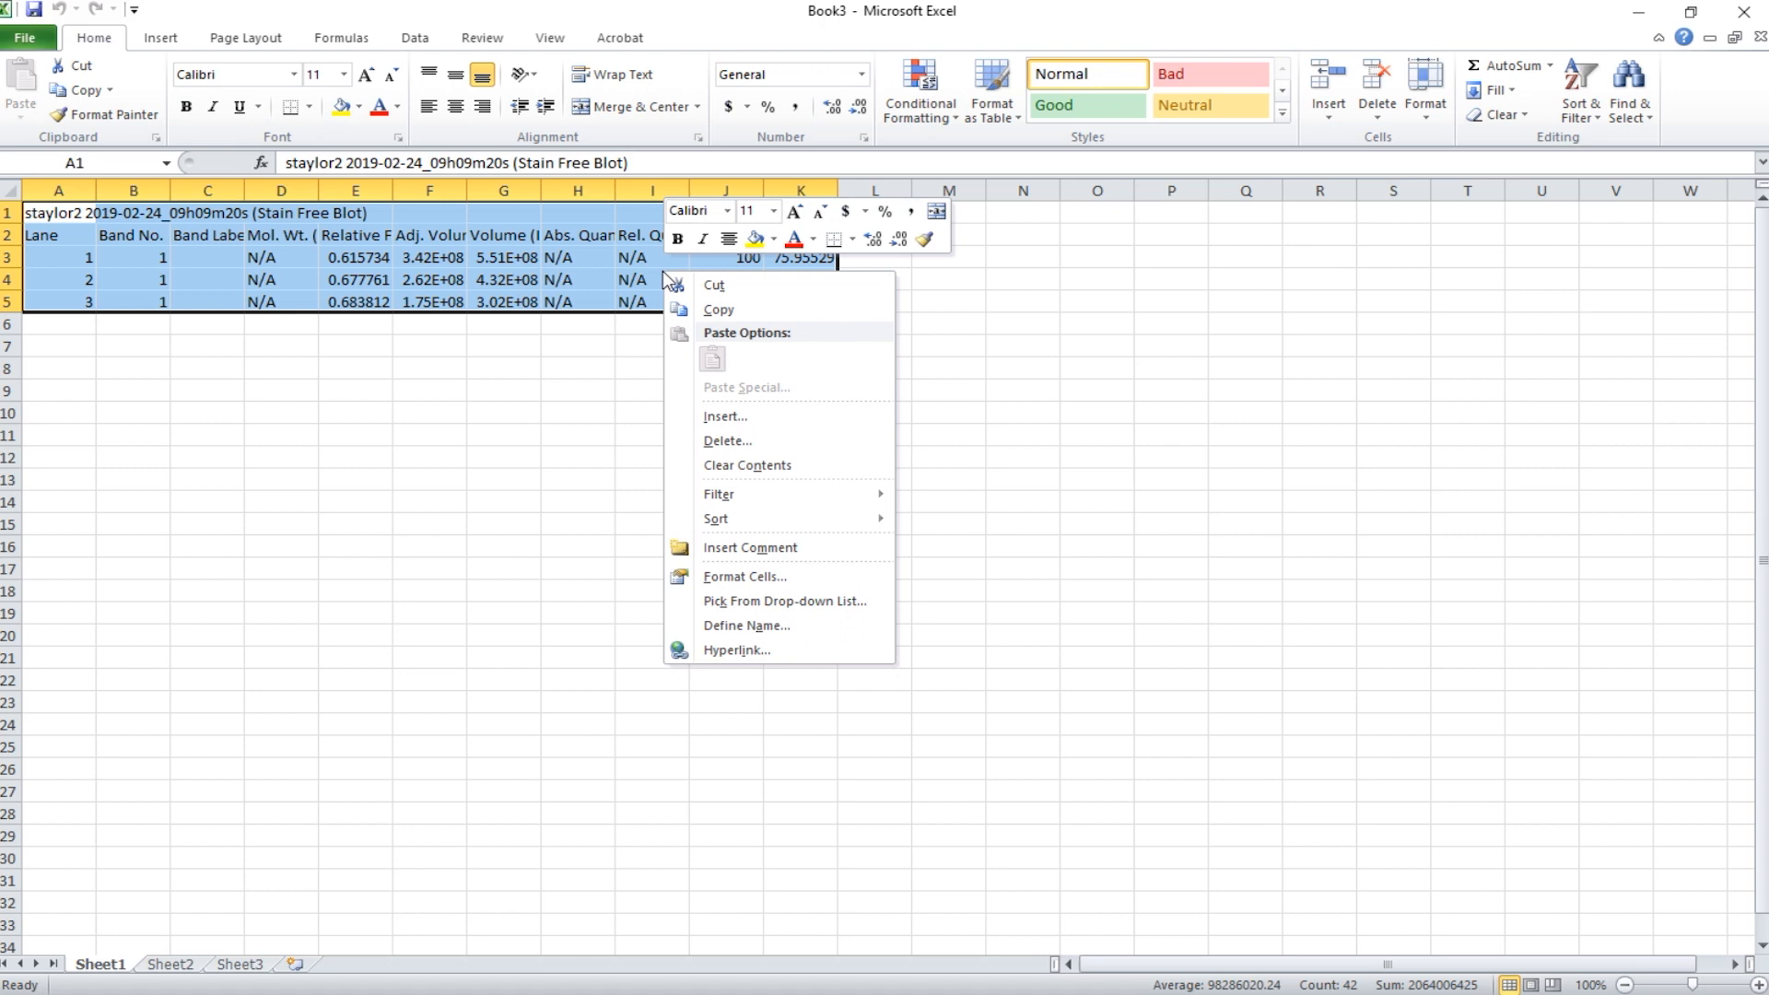
left_click(716, 309)
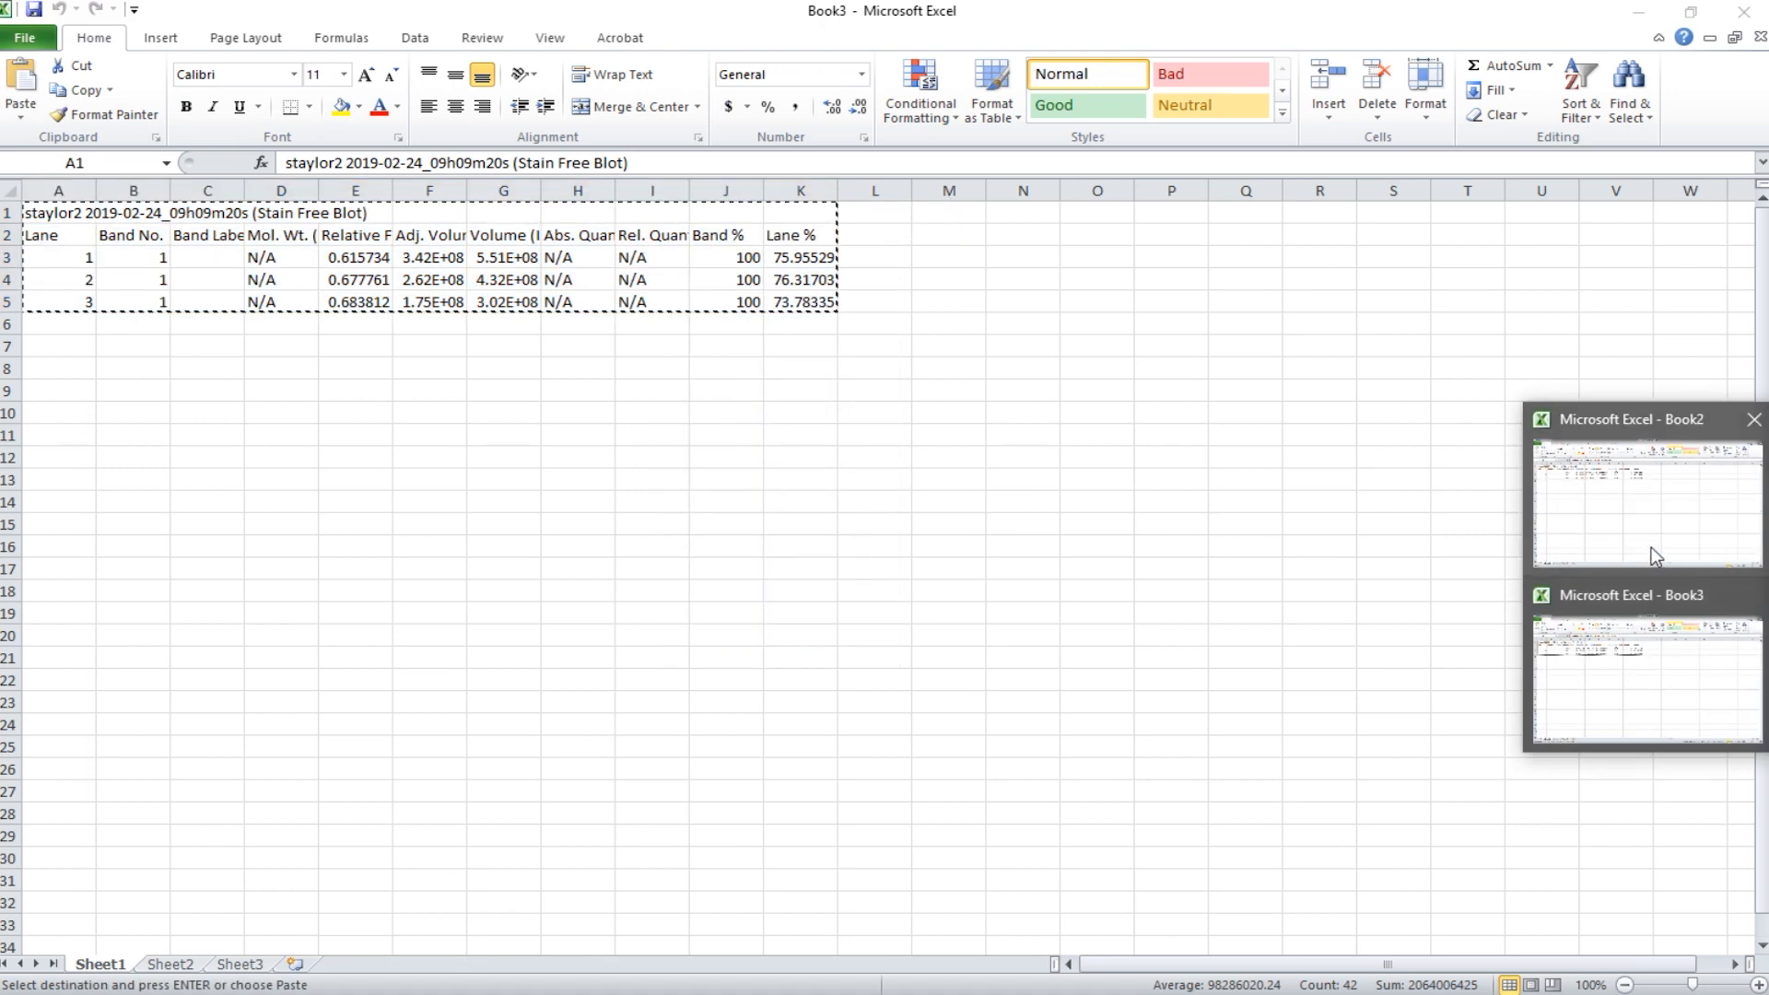
left_click(1649, 543)
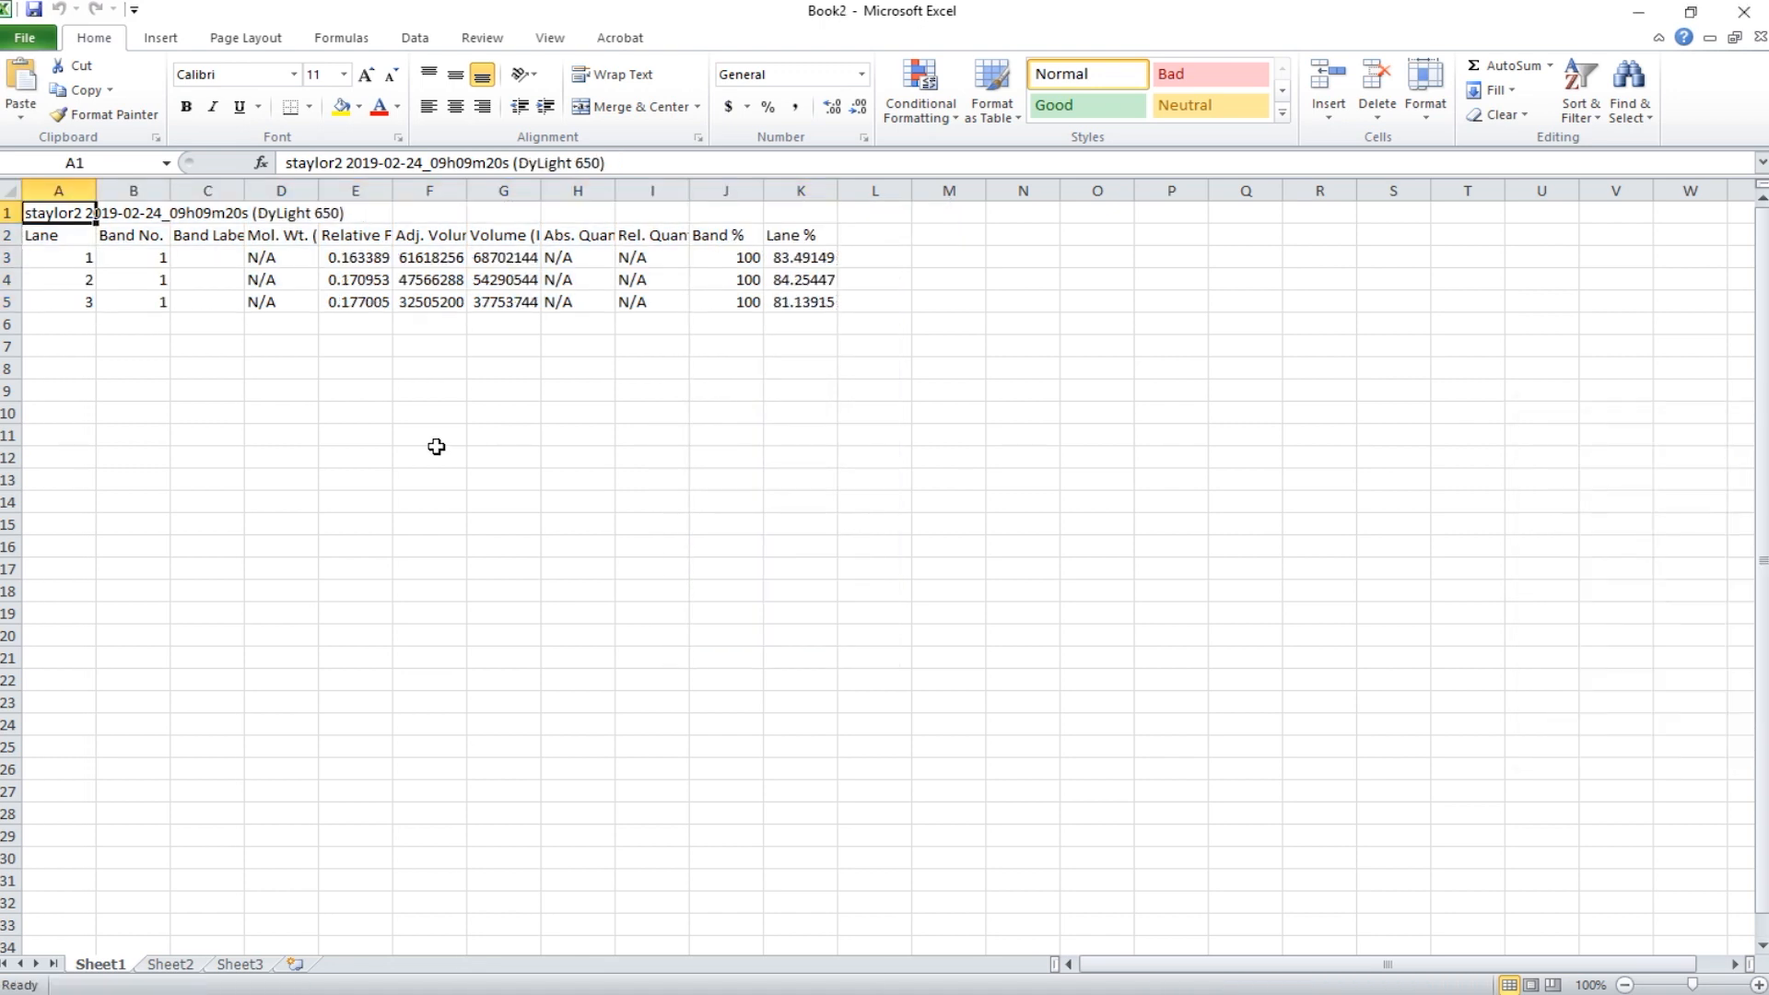
left_click(52, 351)
right_click(55, 350)
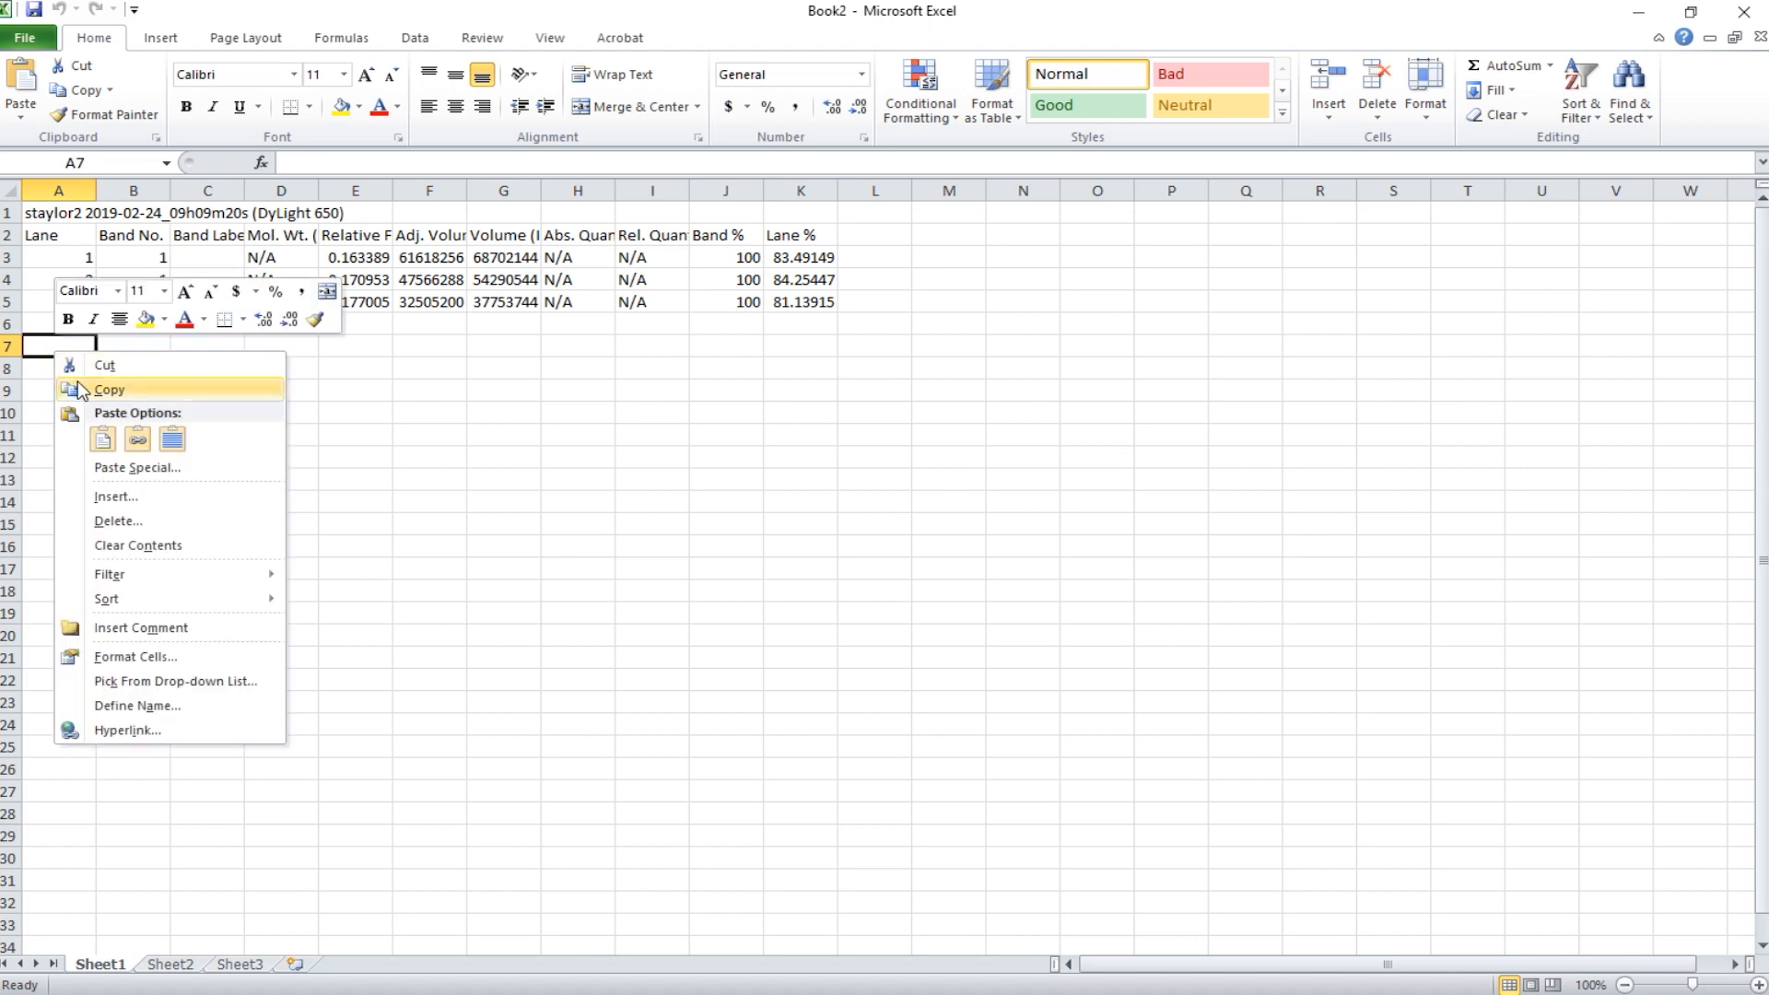
left_click(103, 439)
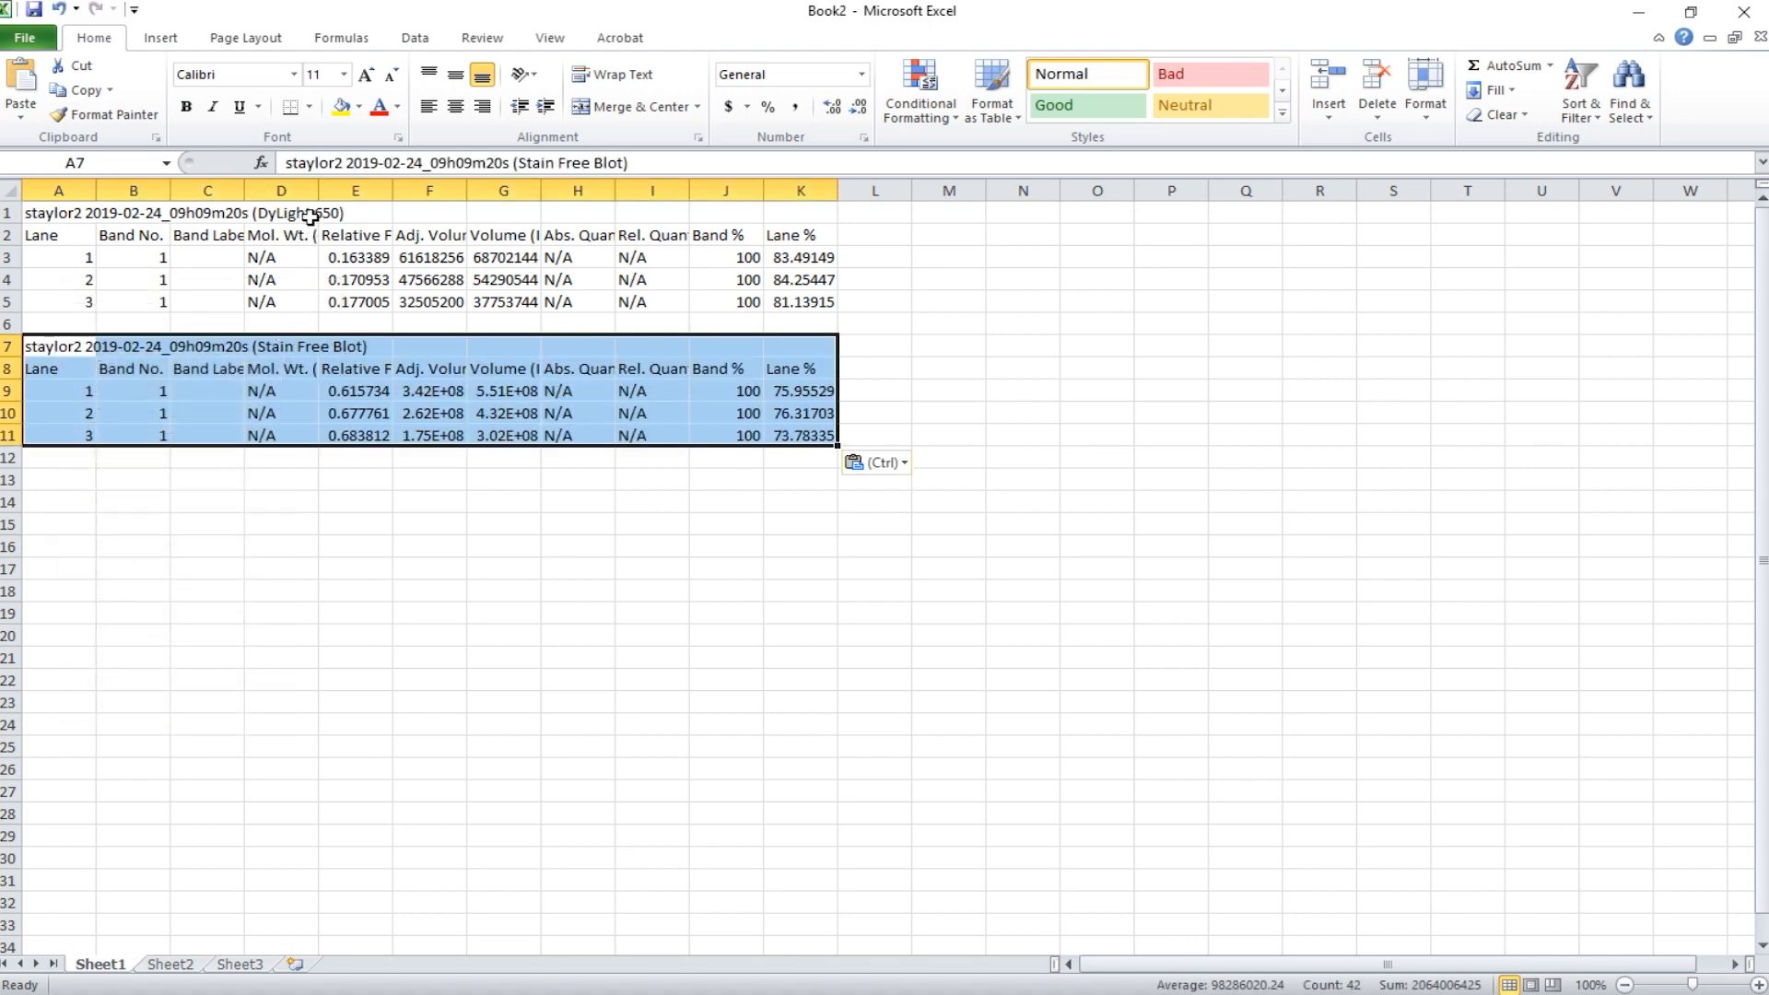
left_click(875, 480)
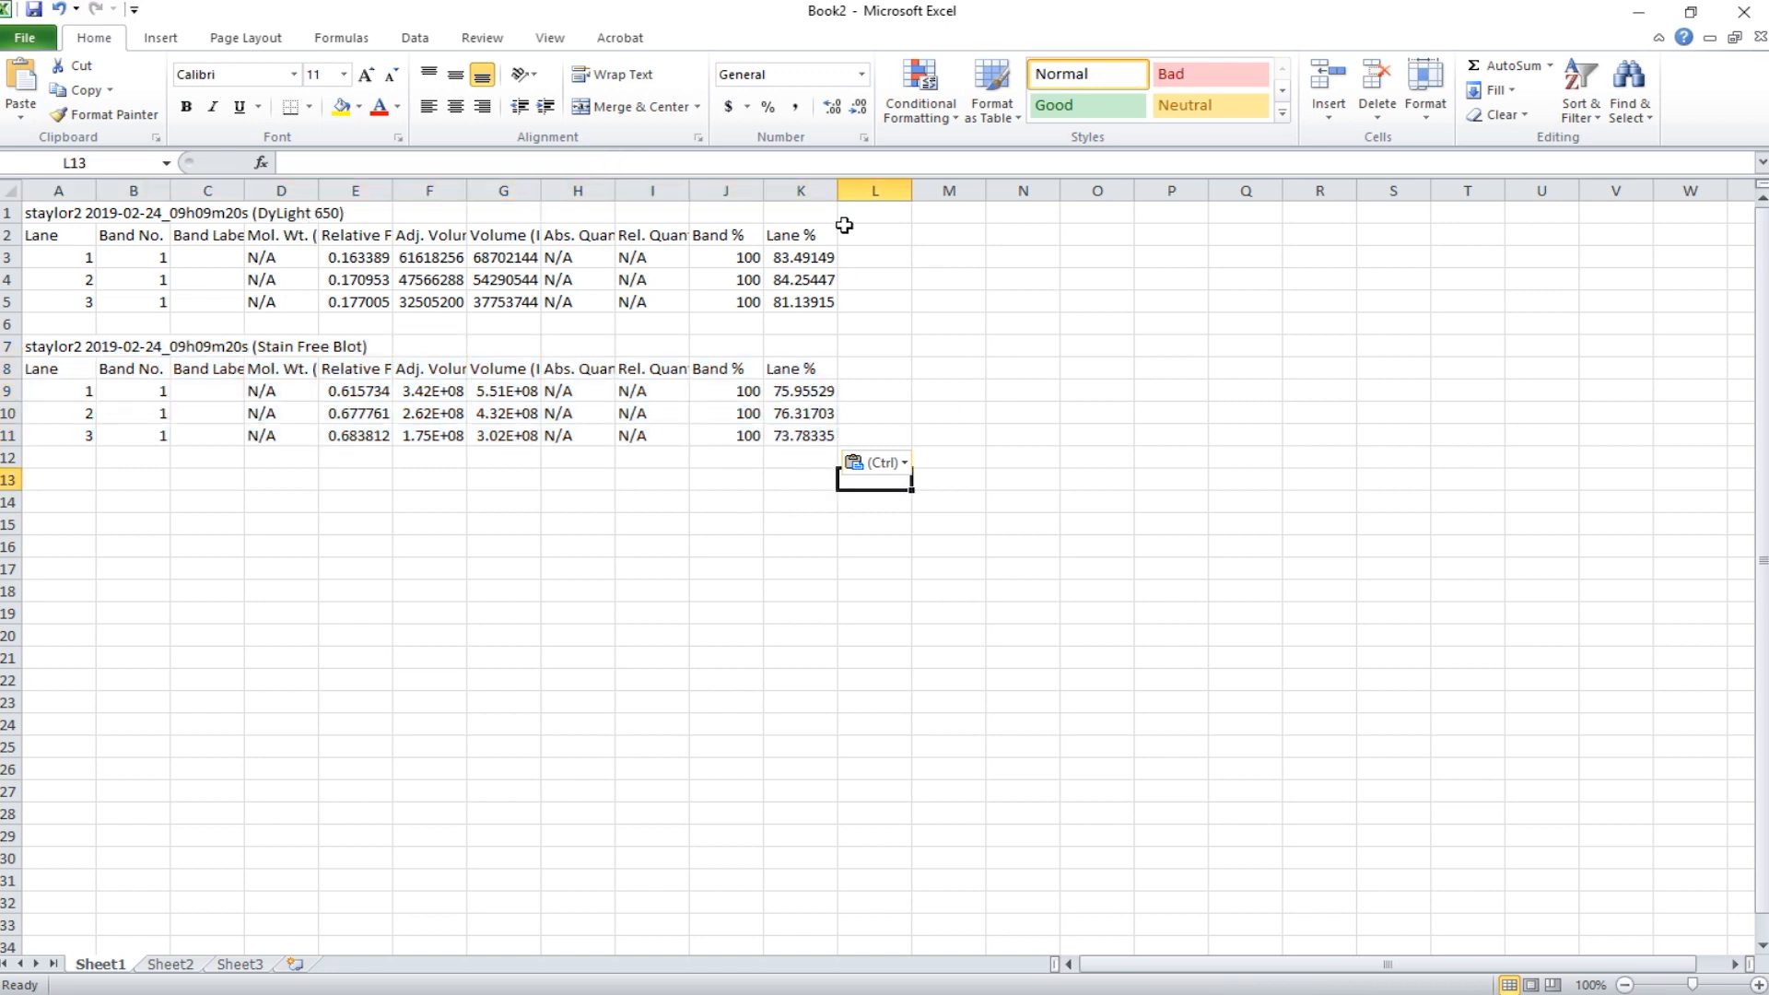
Enter the heading NORM in cell M1 for the normalized values.
left_click(933, 213)
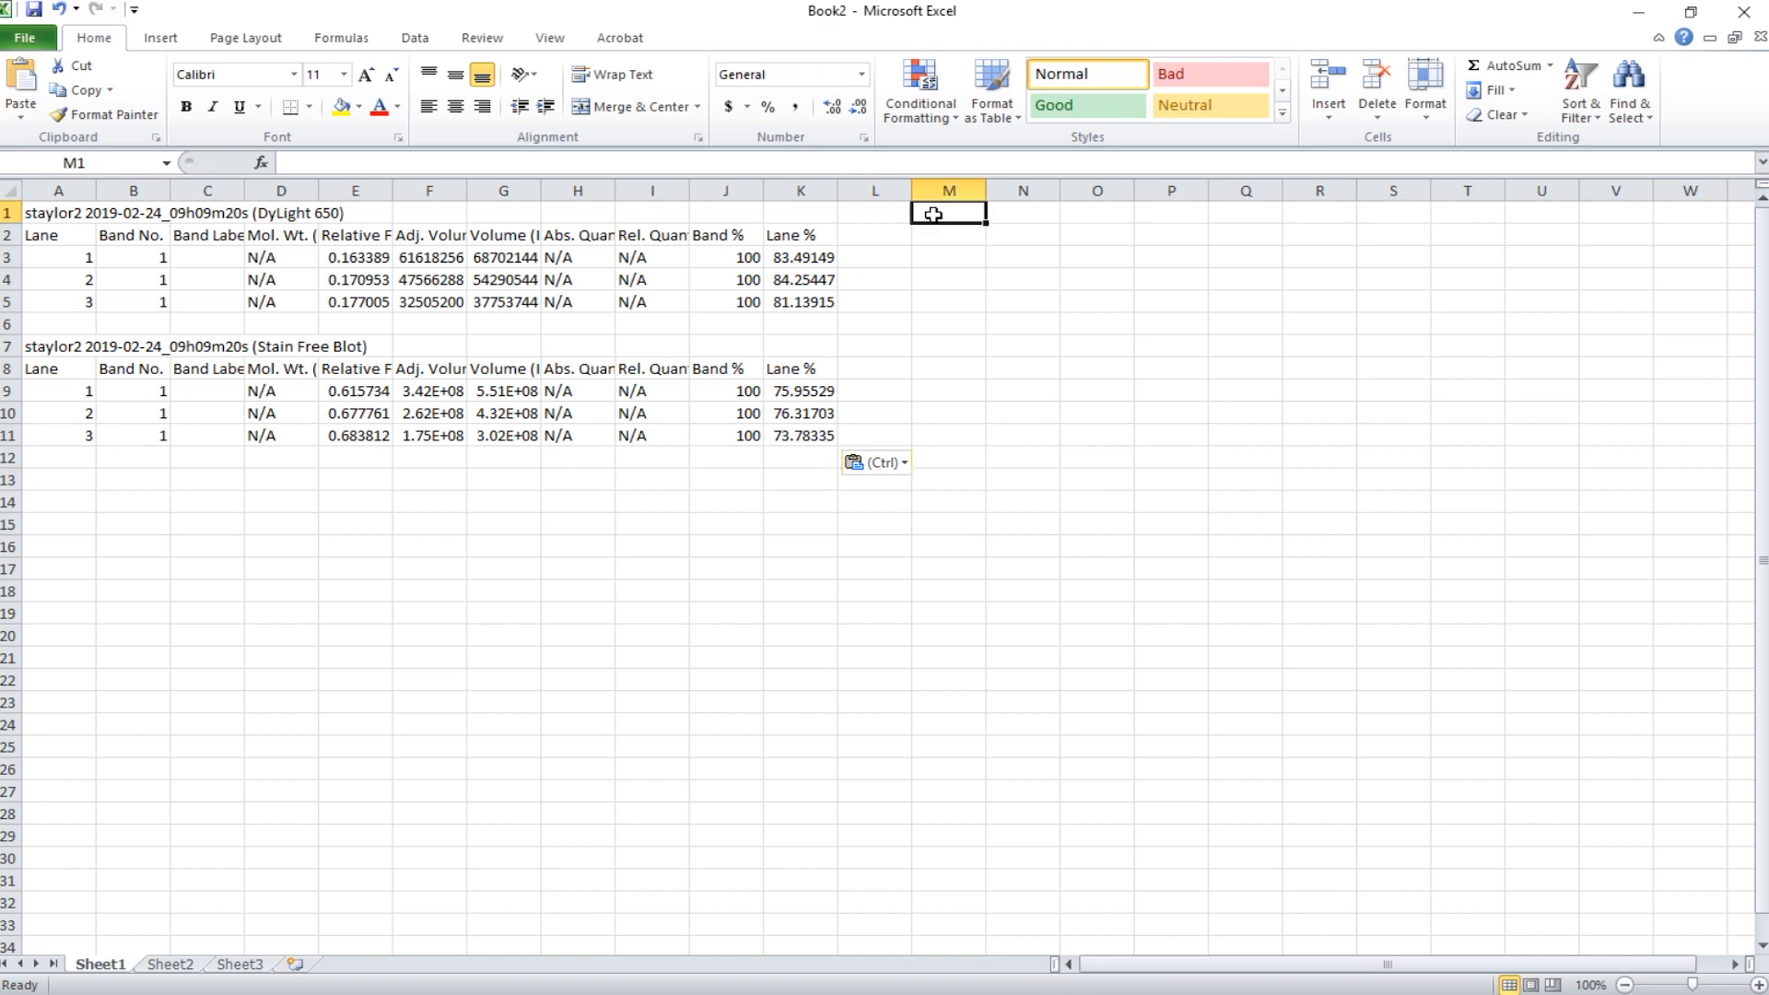
type("NORM")
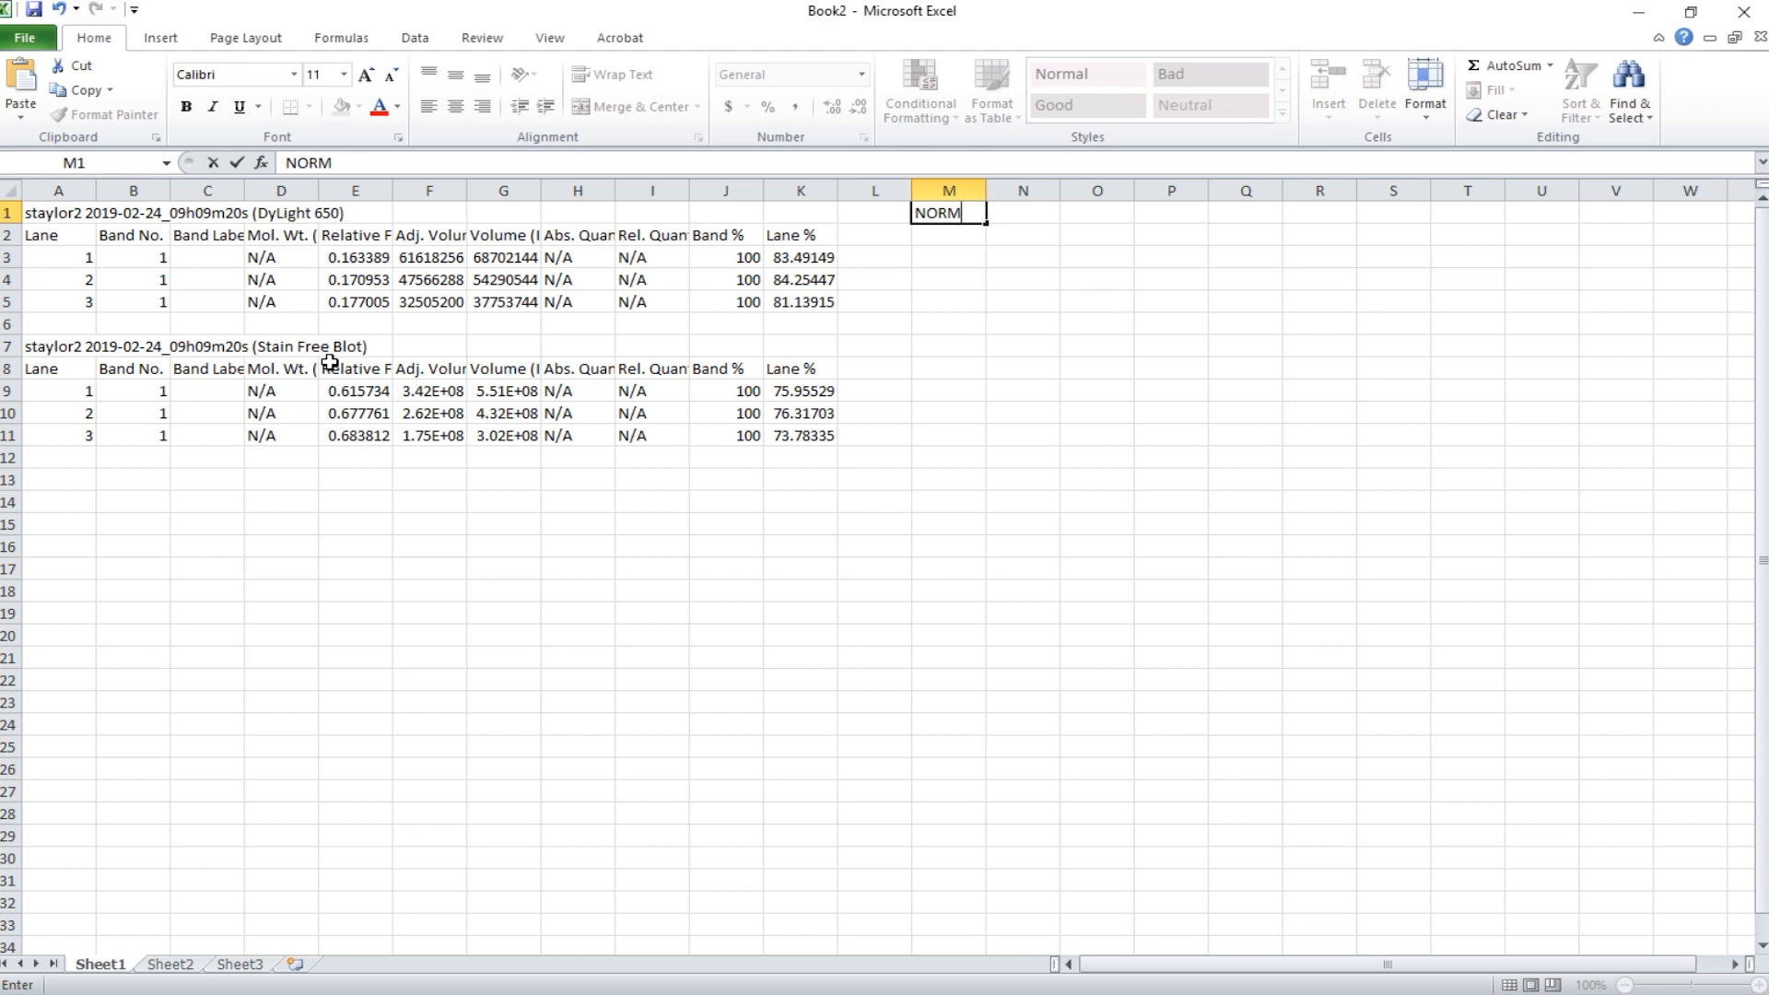
left_click(946, 262)
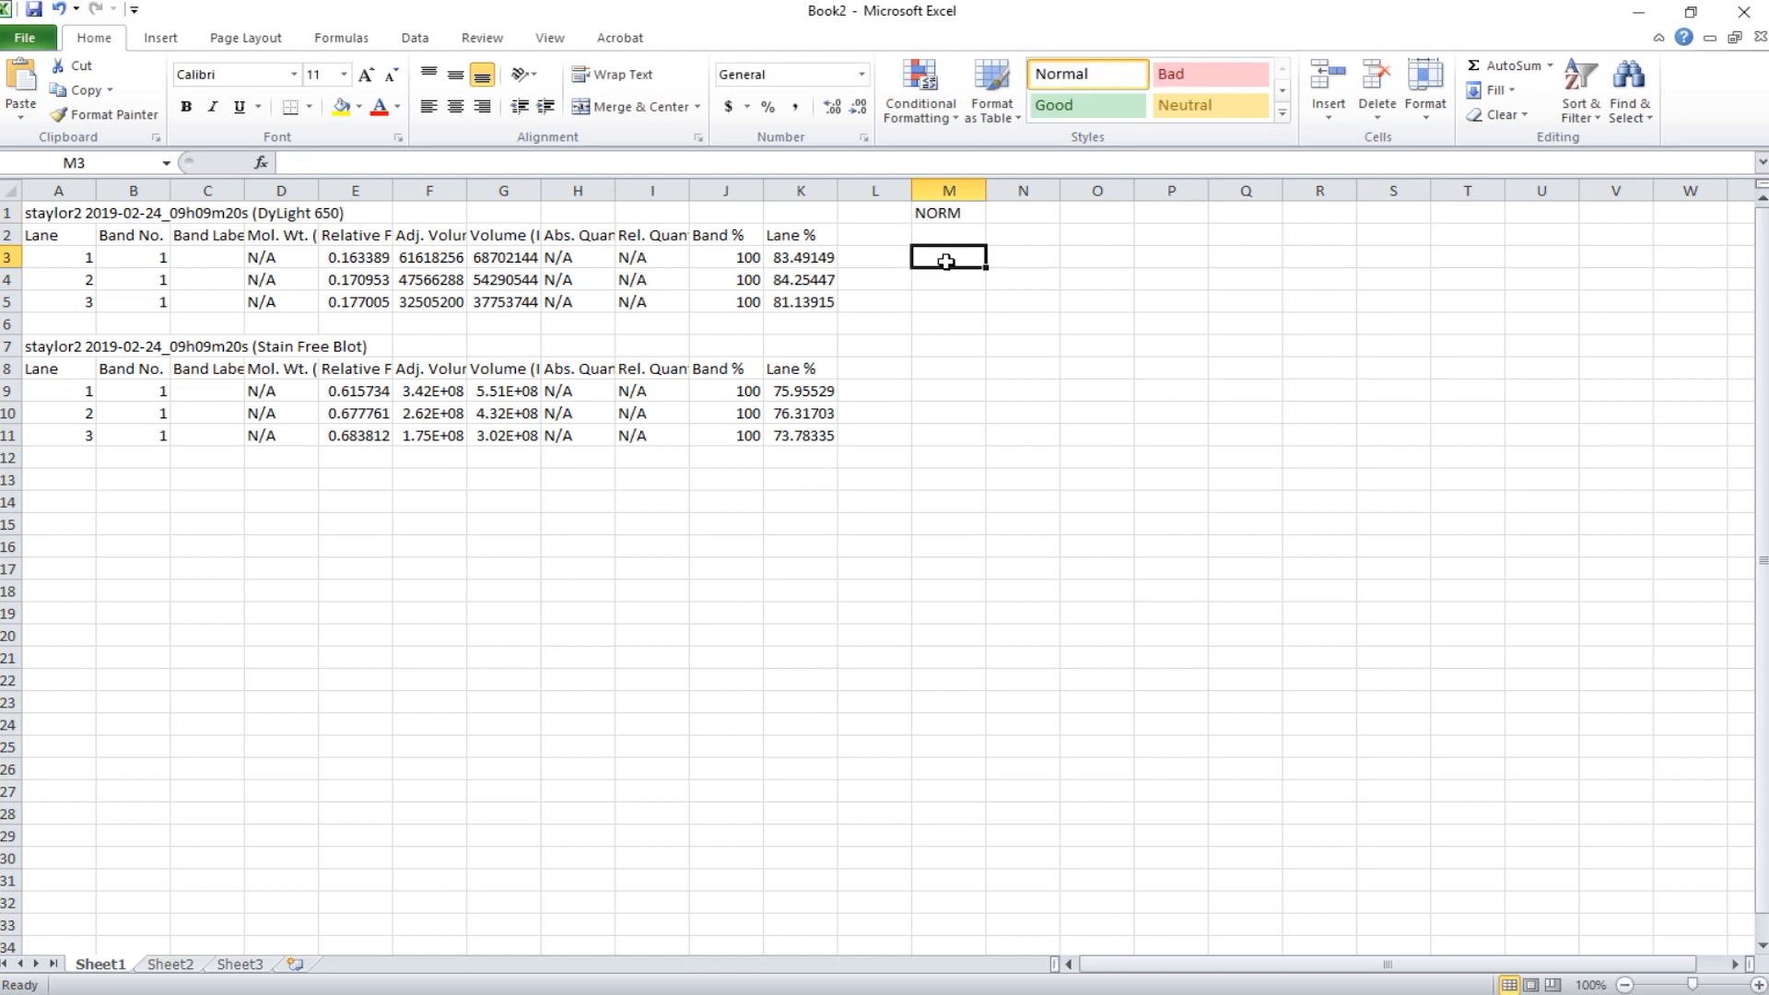
type("=")
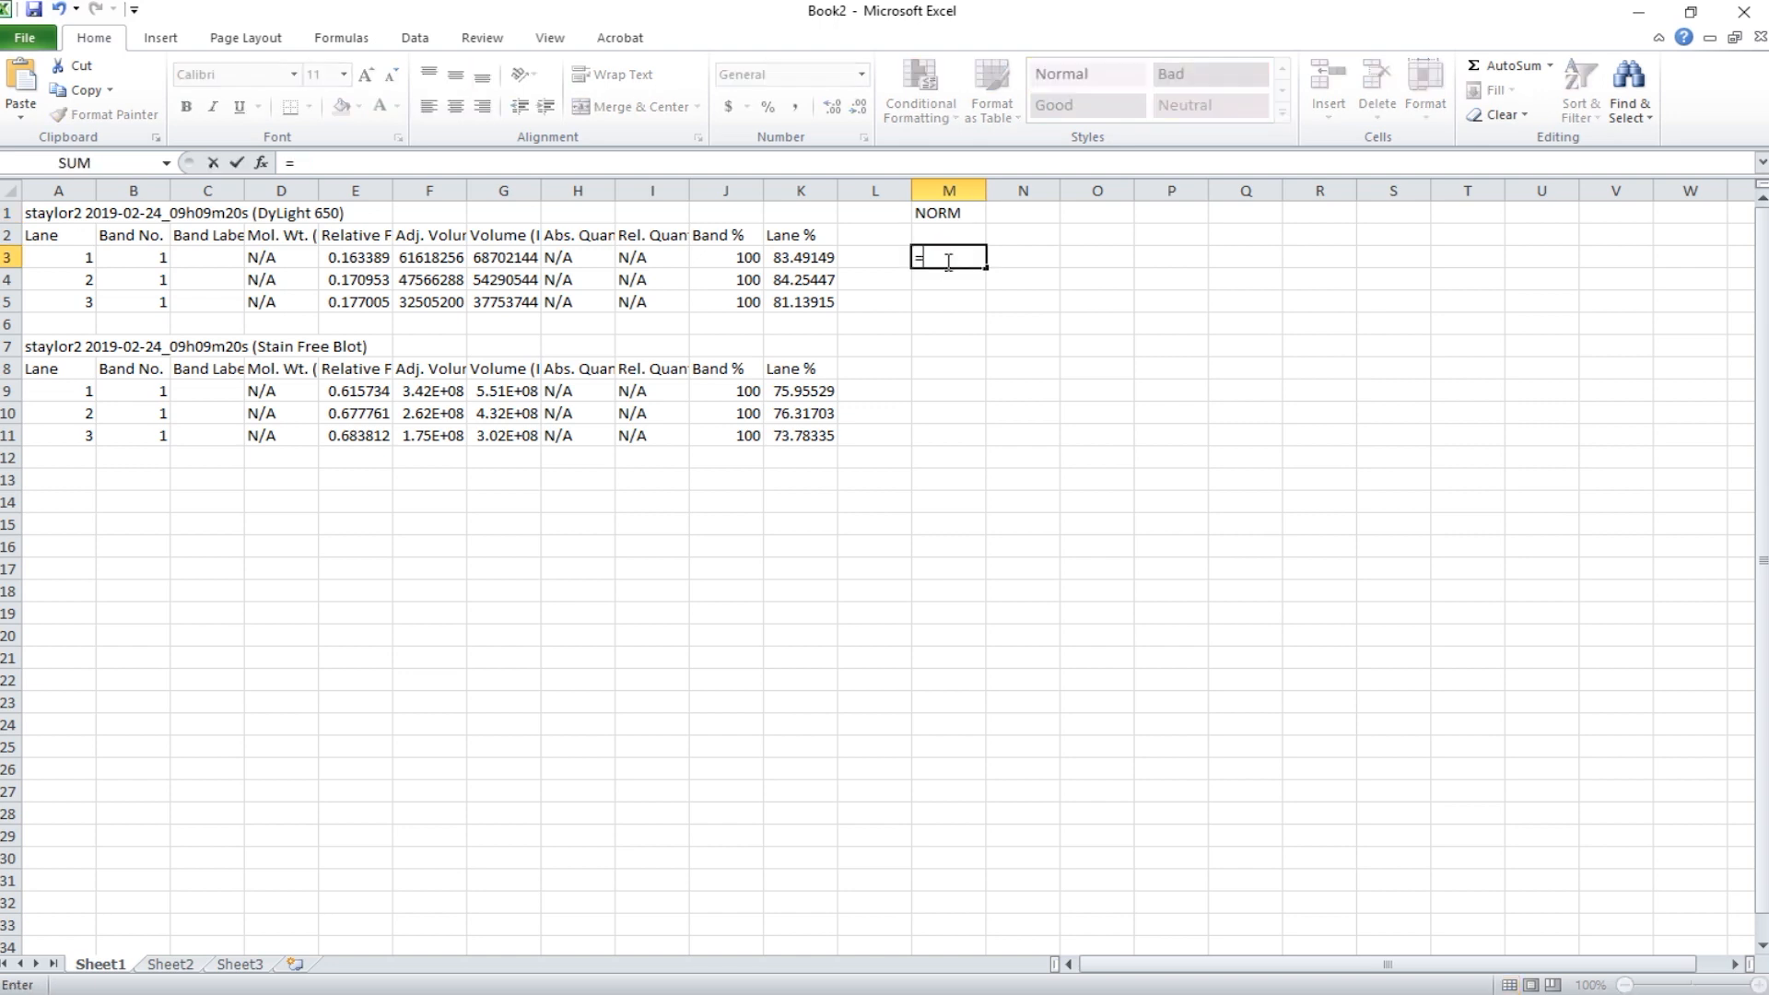
left_click(474, 189)
key("Escape")
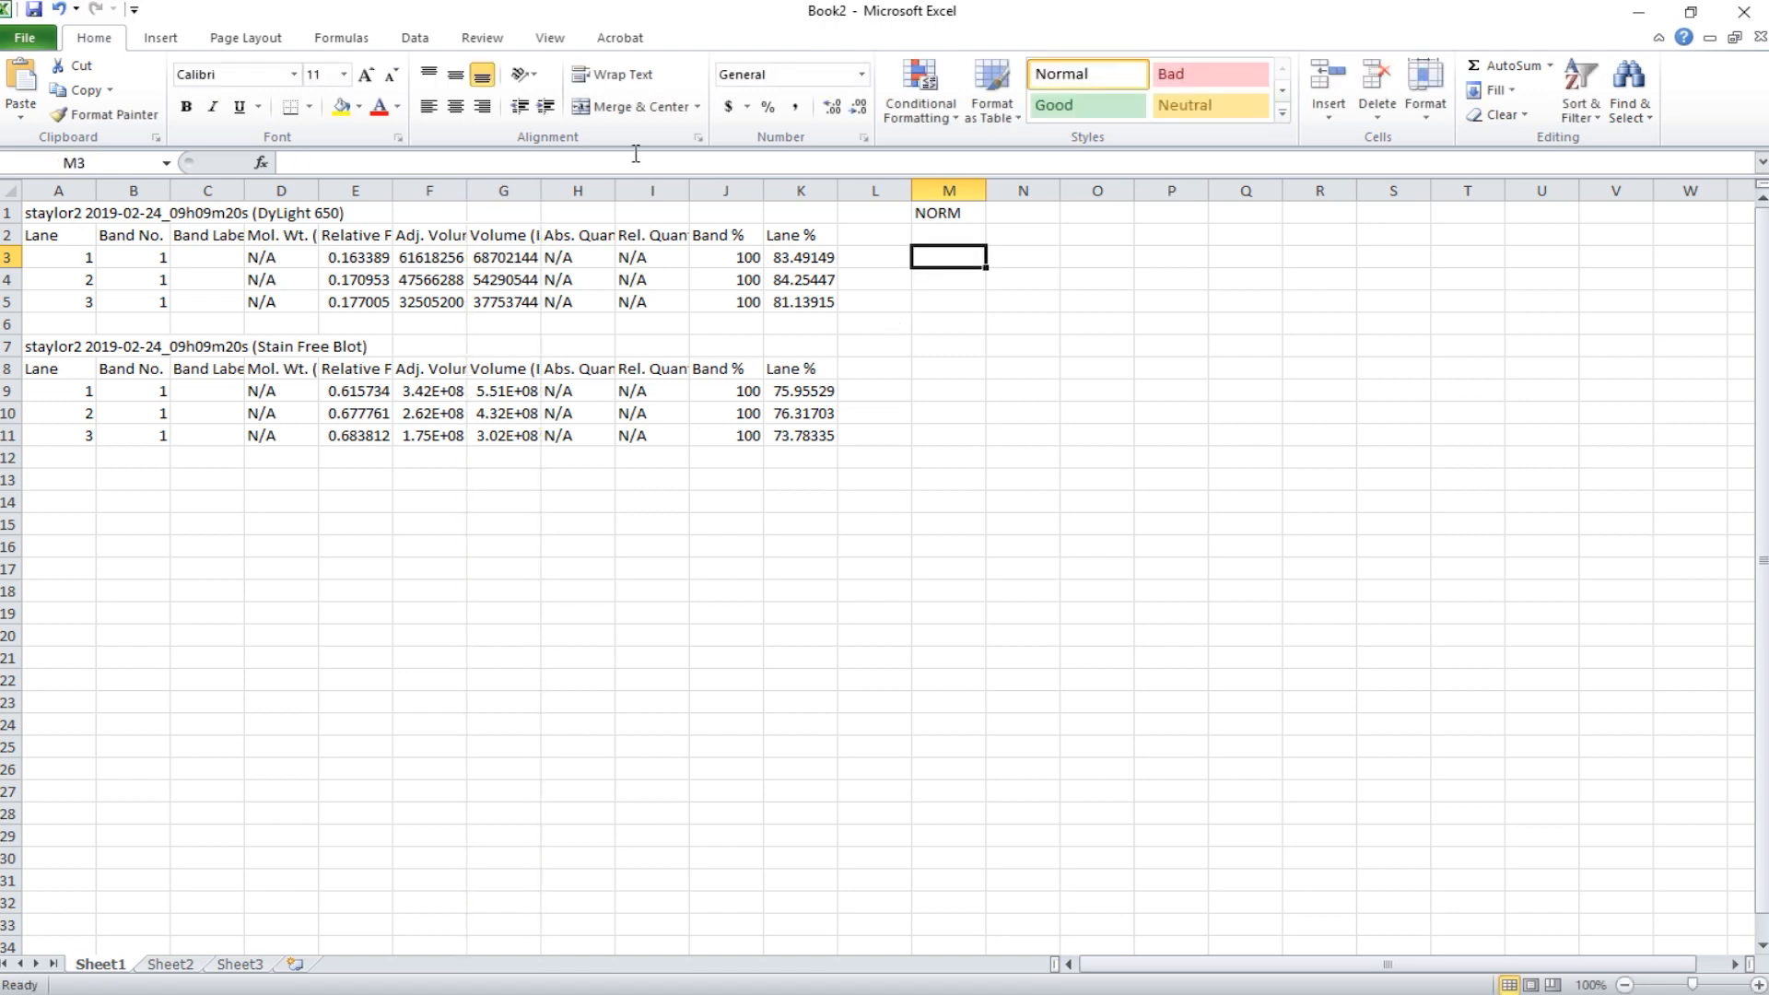
Widen the adjusted volume column F, and divide DyLight 650 by Stain Free Blot volumes in M3:M5 using =F3/F9 filled down.
left_click_drag(468, 192, 515, 192)
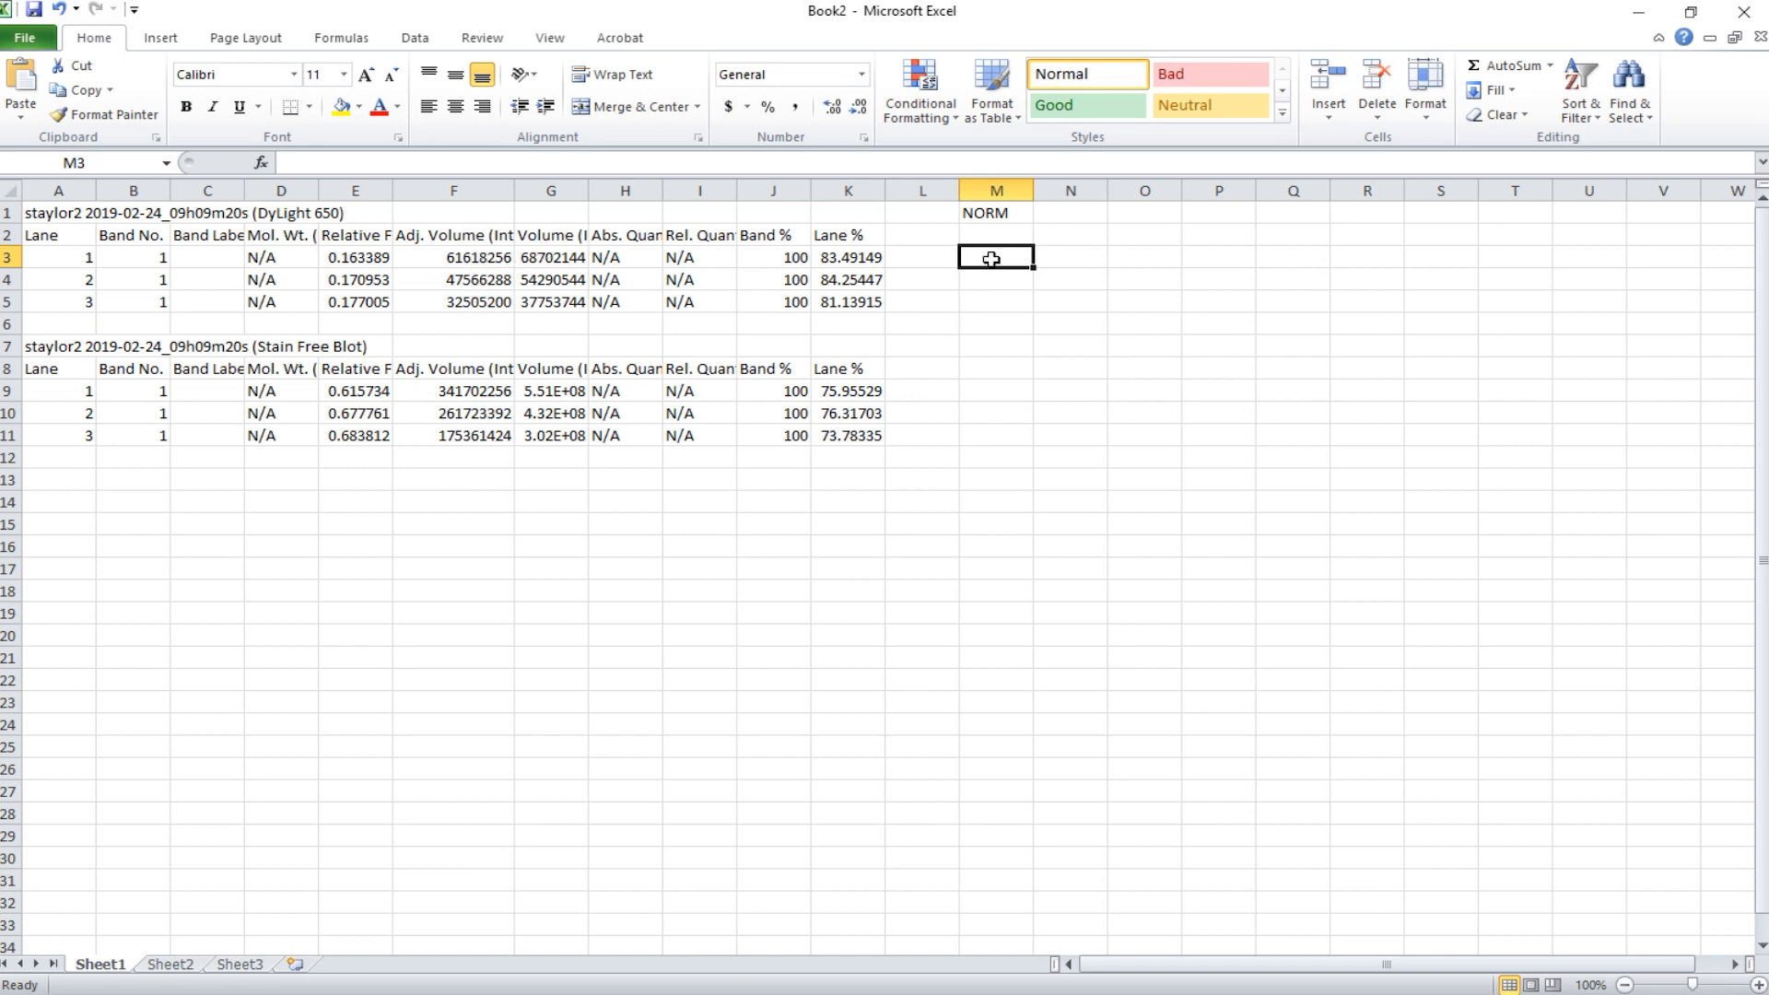
type("=")
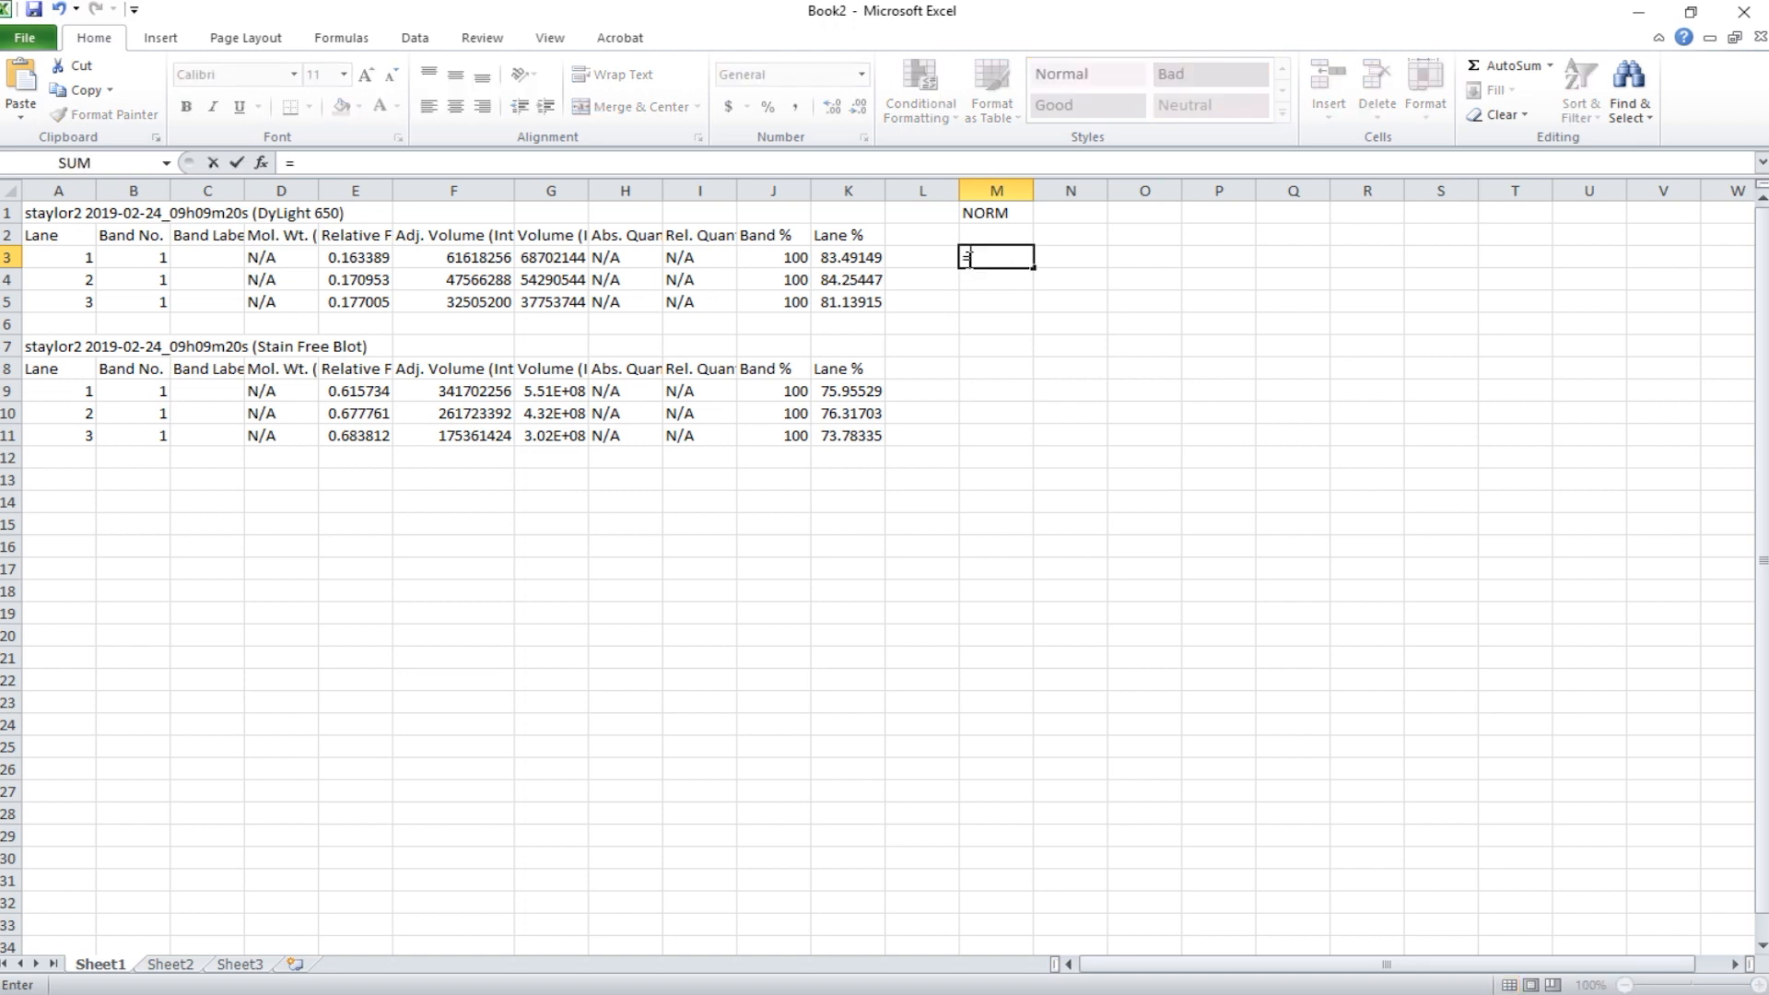
left_click(488, 259)
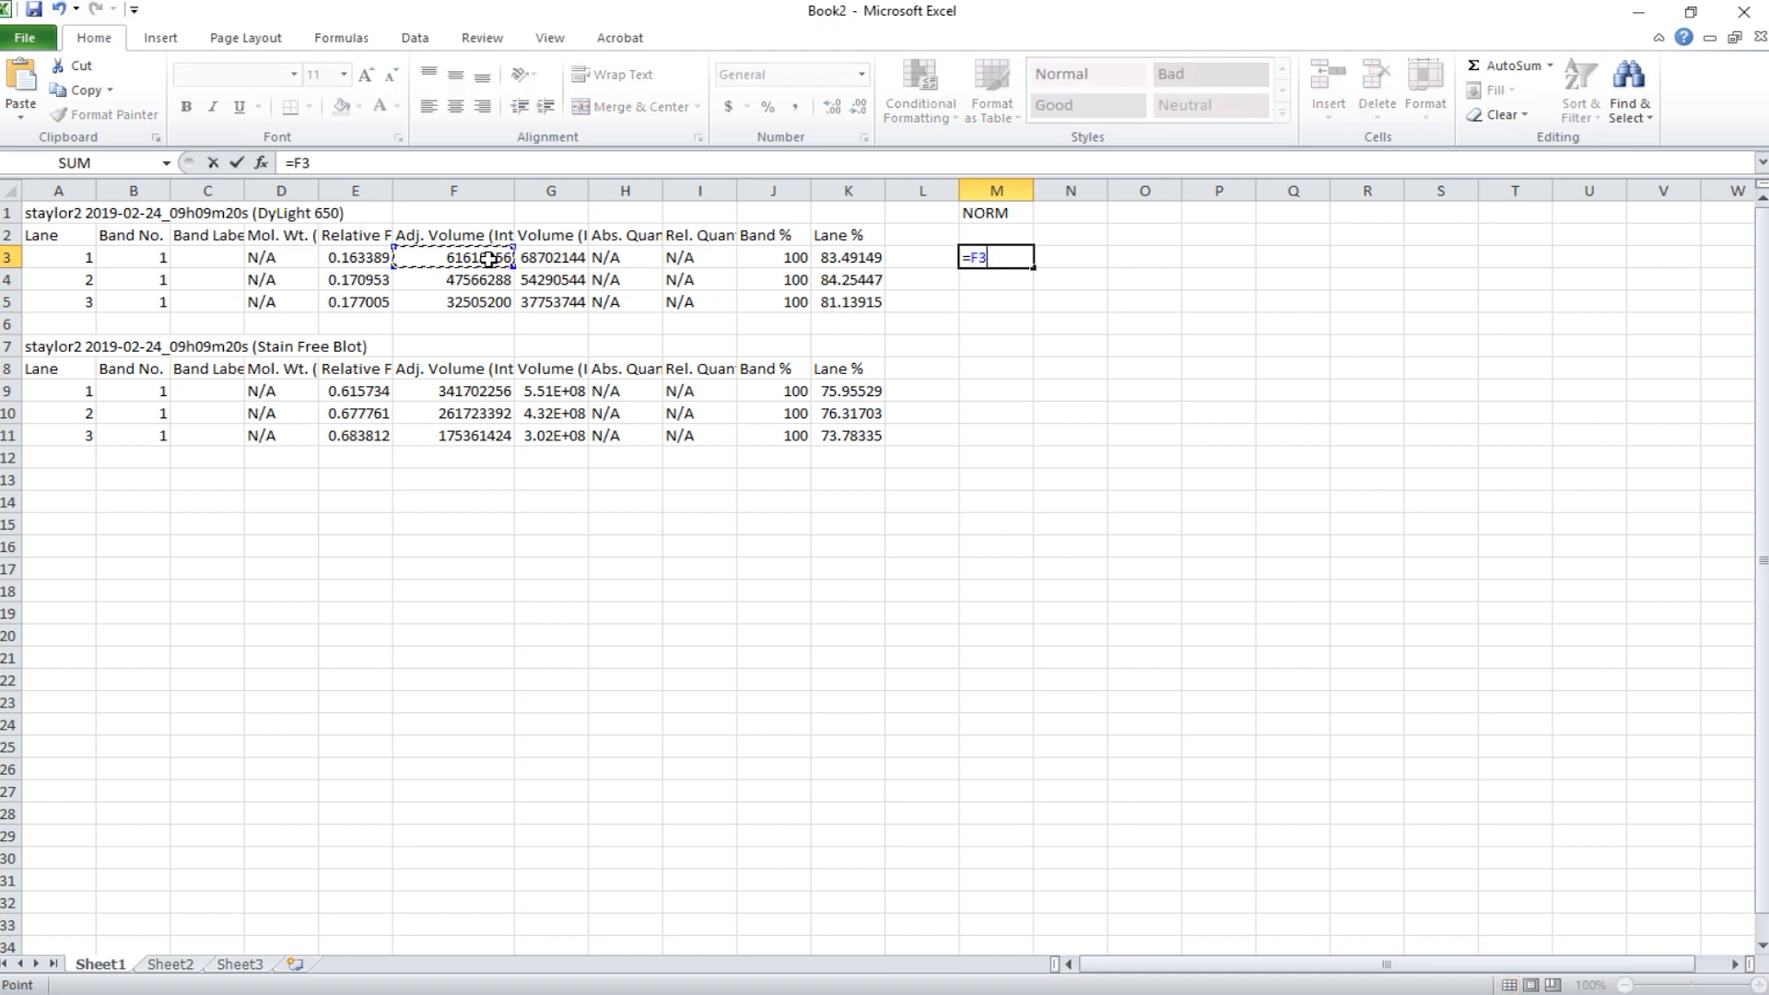
type("/")
left_click(457, 394)
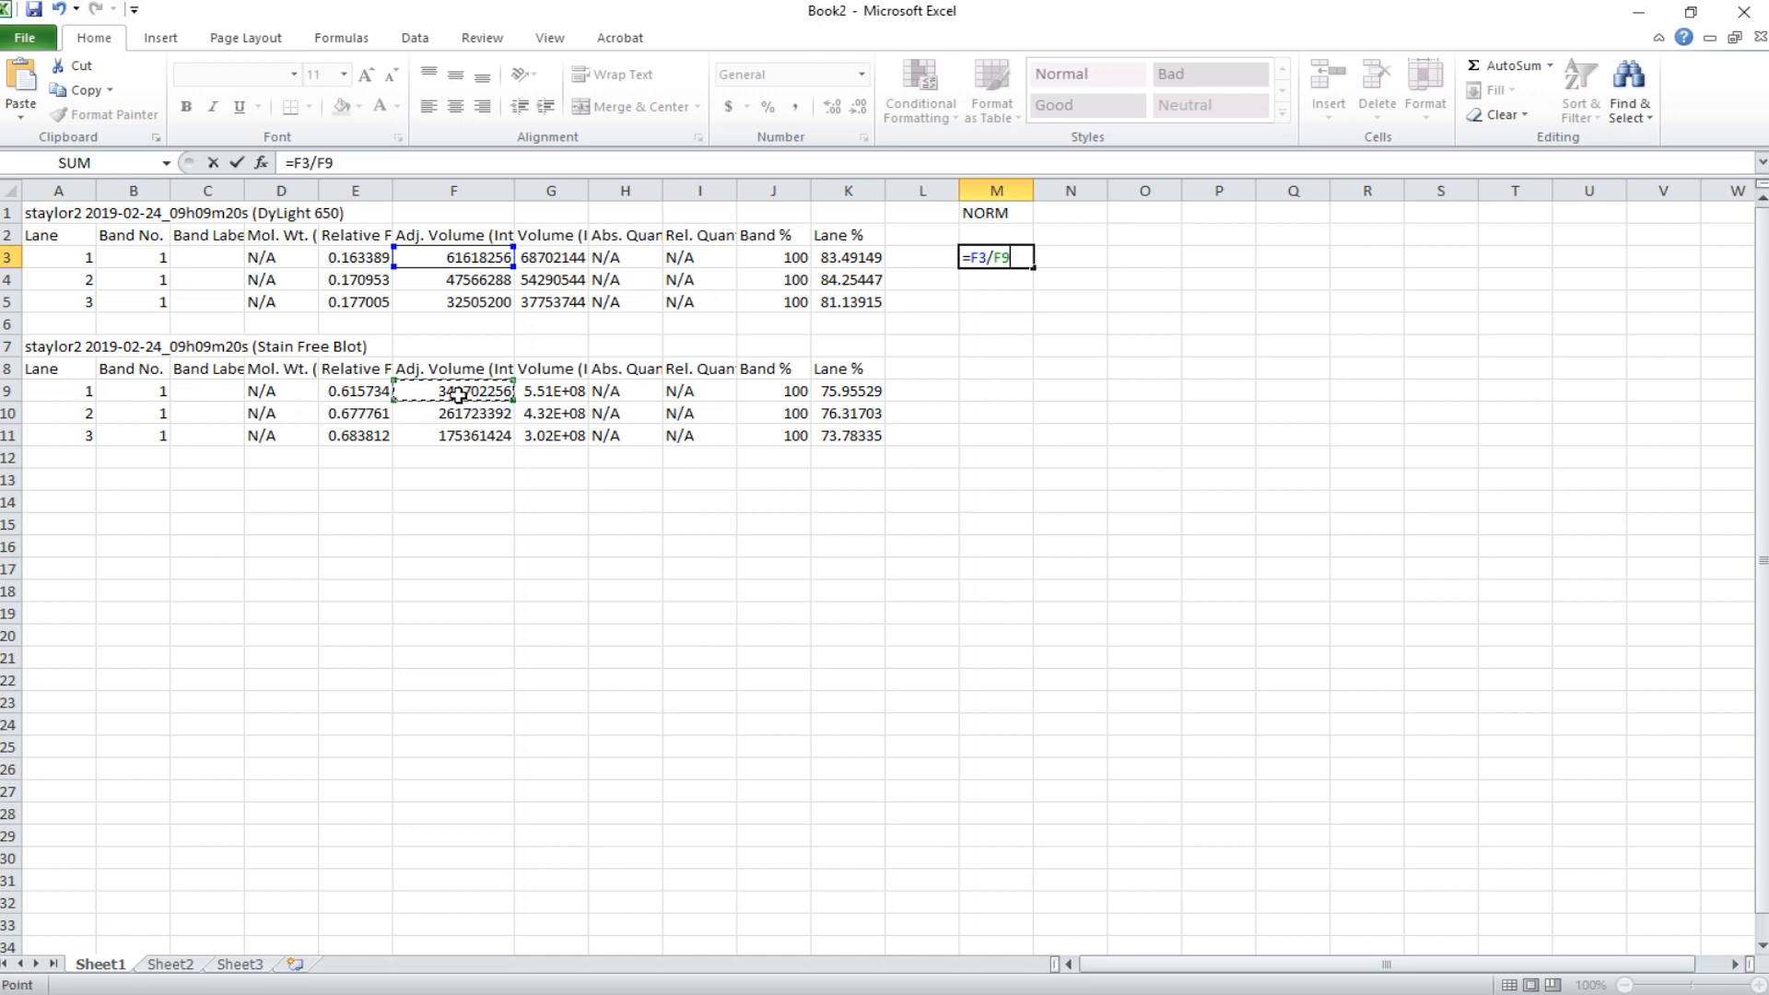
key("Return")
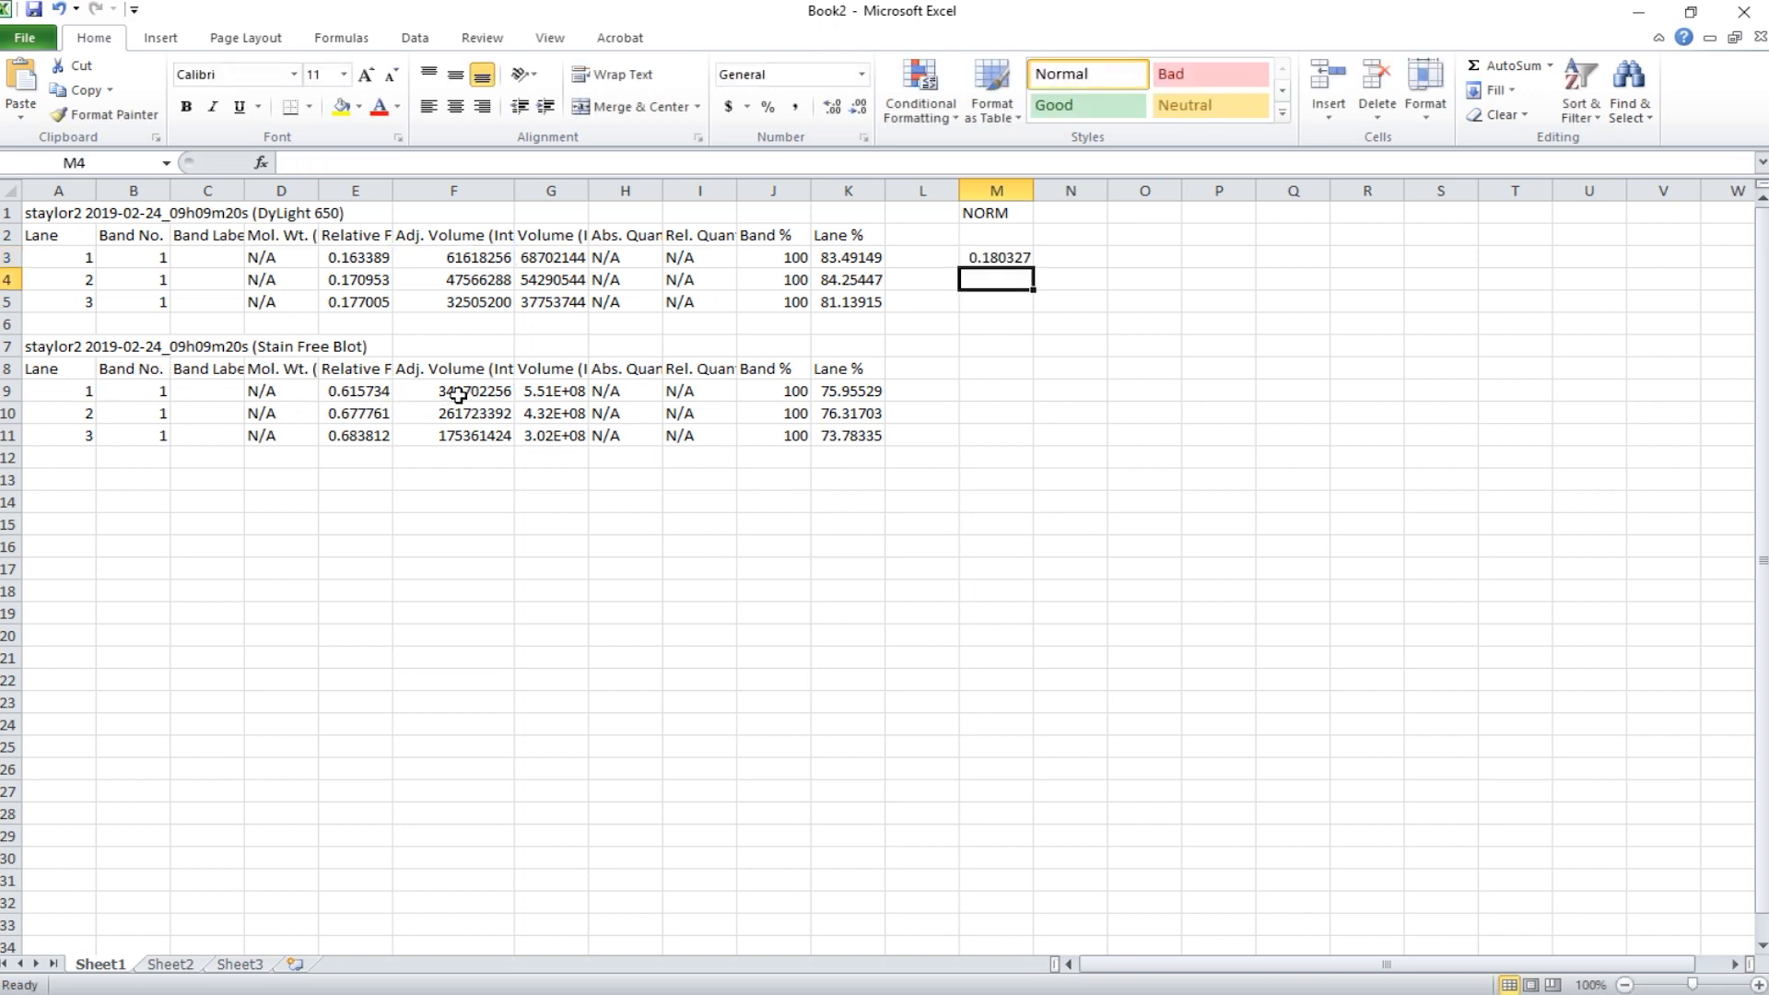
left_click(1016, 255)
left_click_drag(1034, 267, 1032, 314)
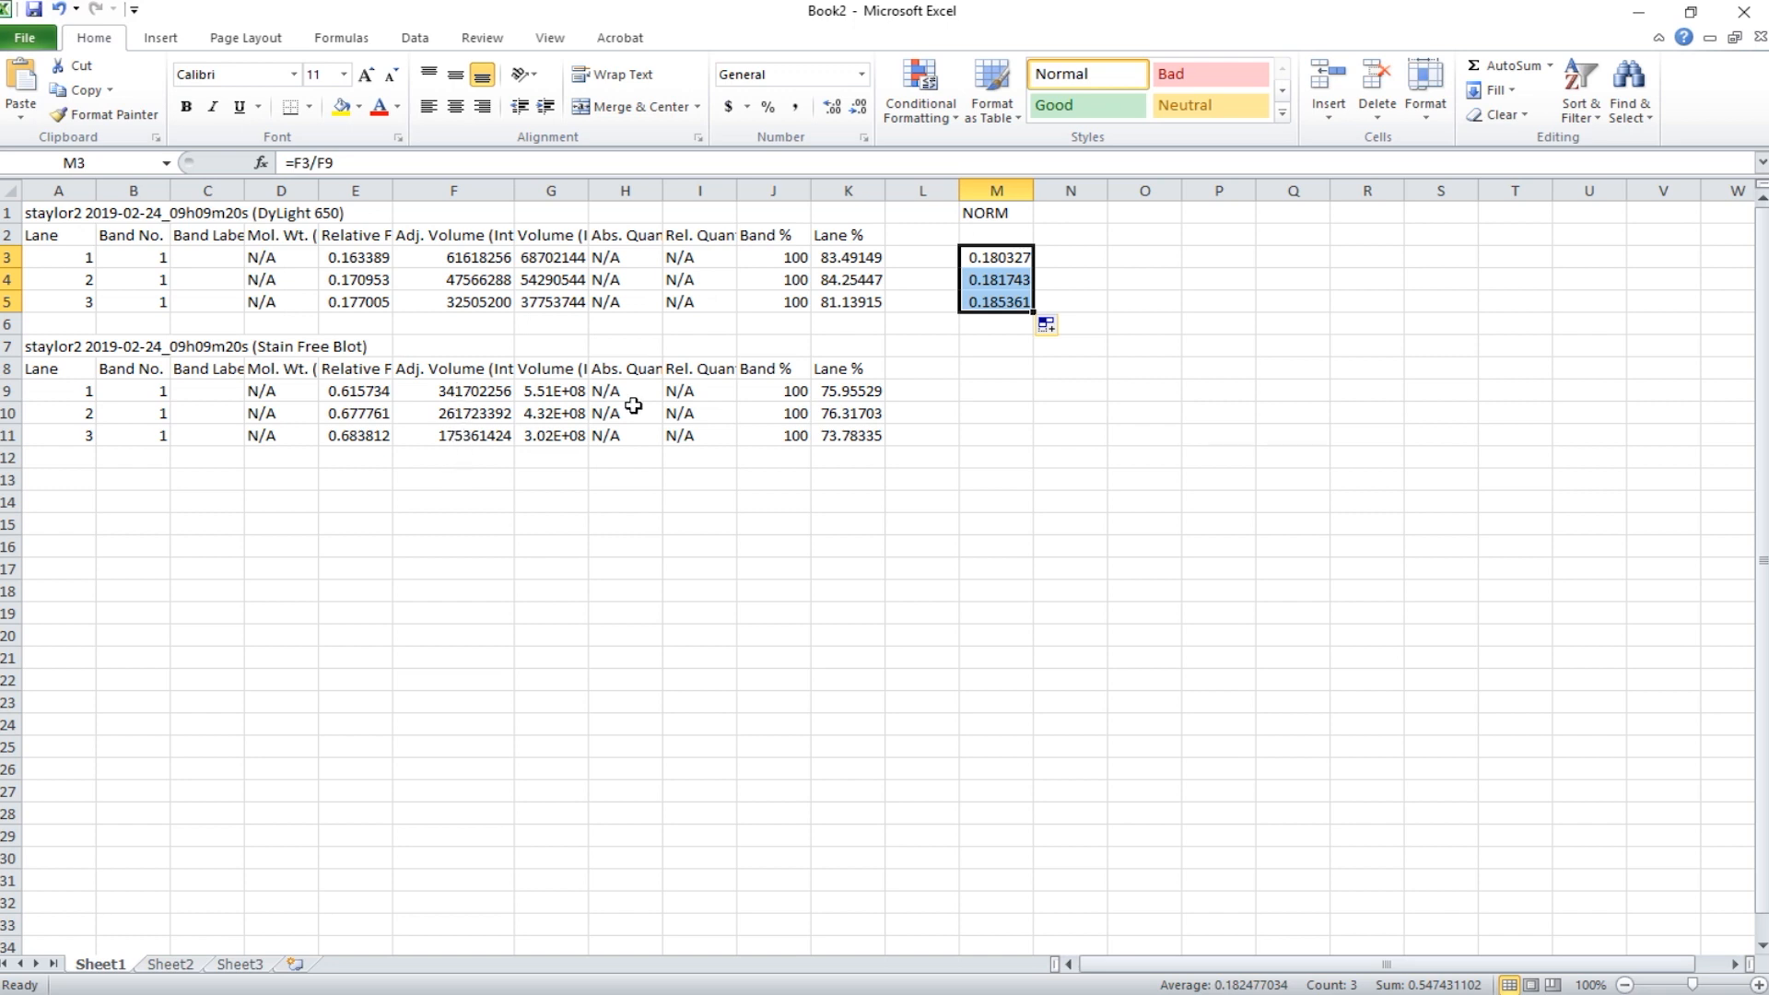
Enter the heading FD in cell N1, beside the NORM column.
left_click(1066, 212)
type("FD")
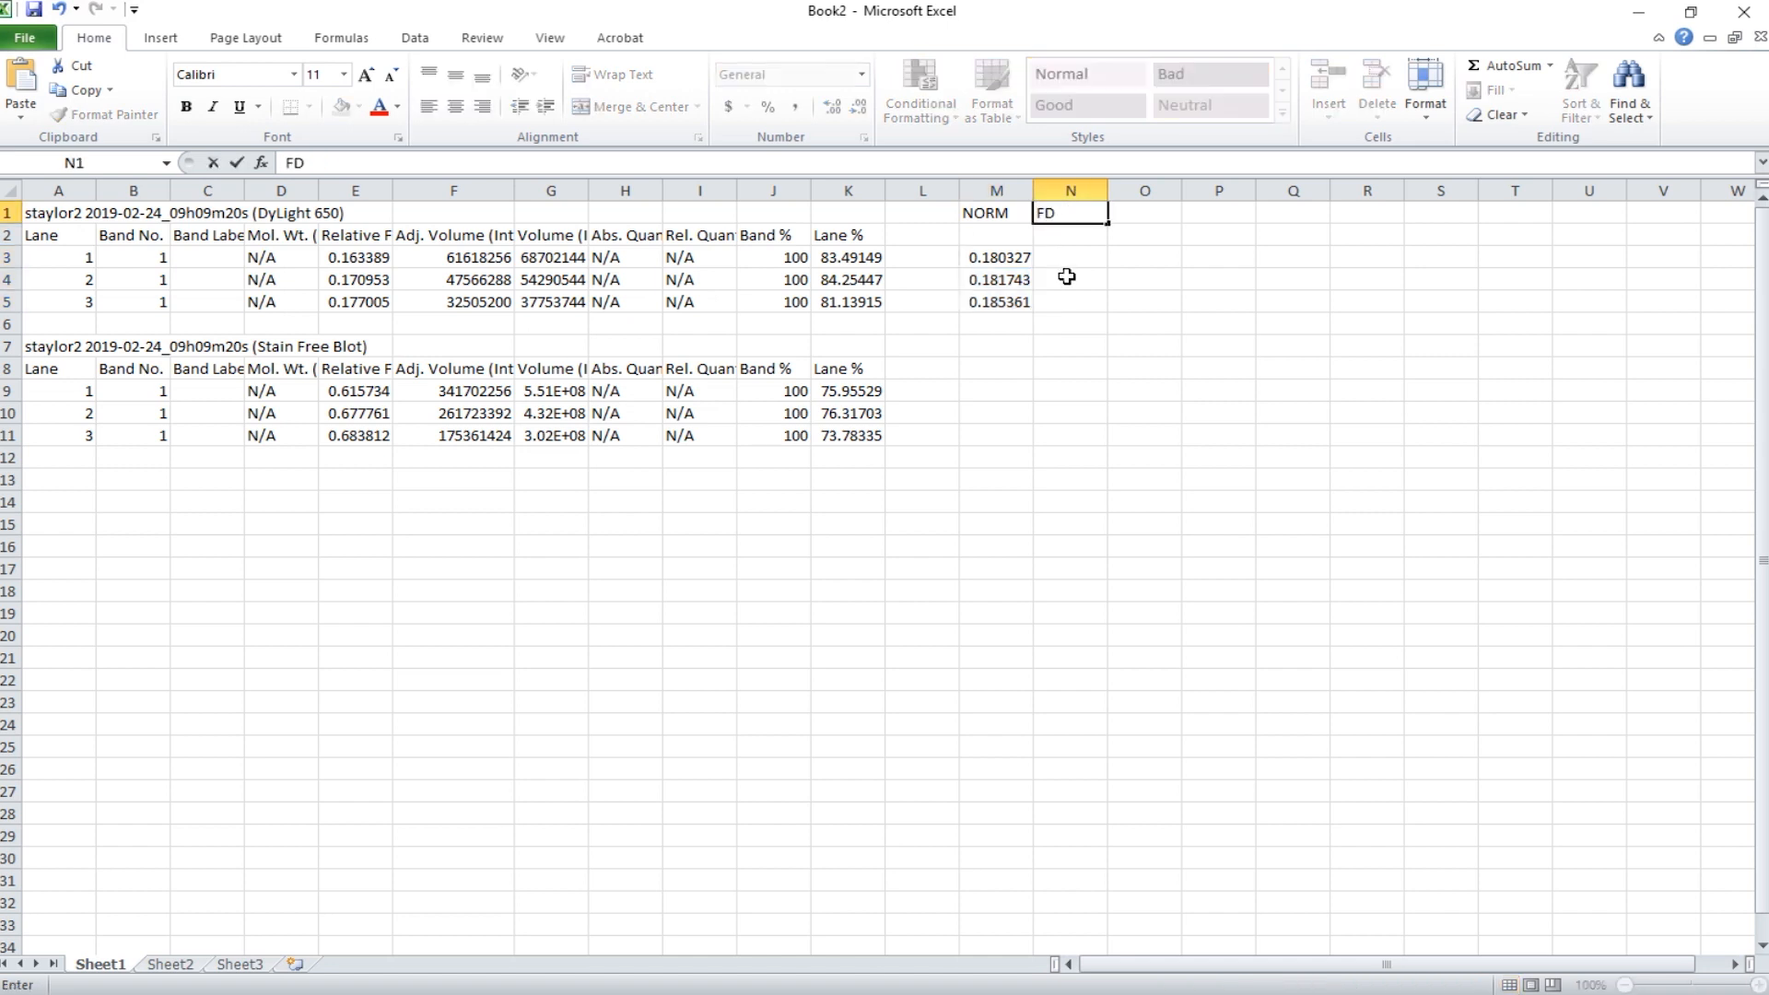
left_click(1066, 254)
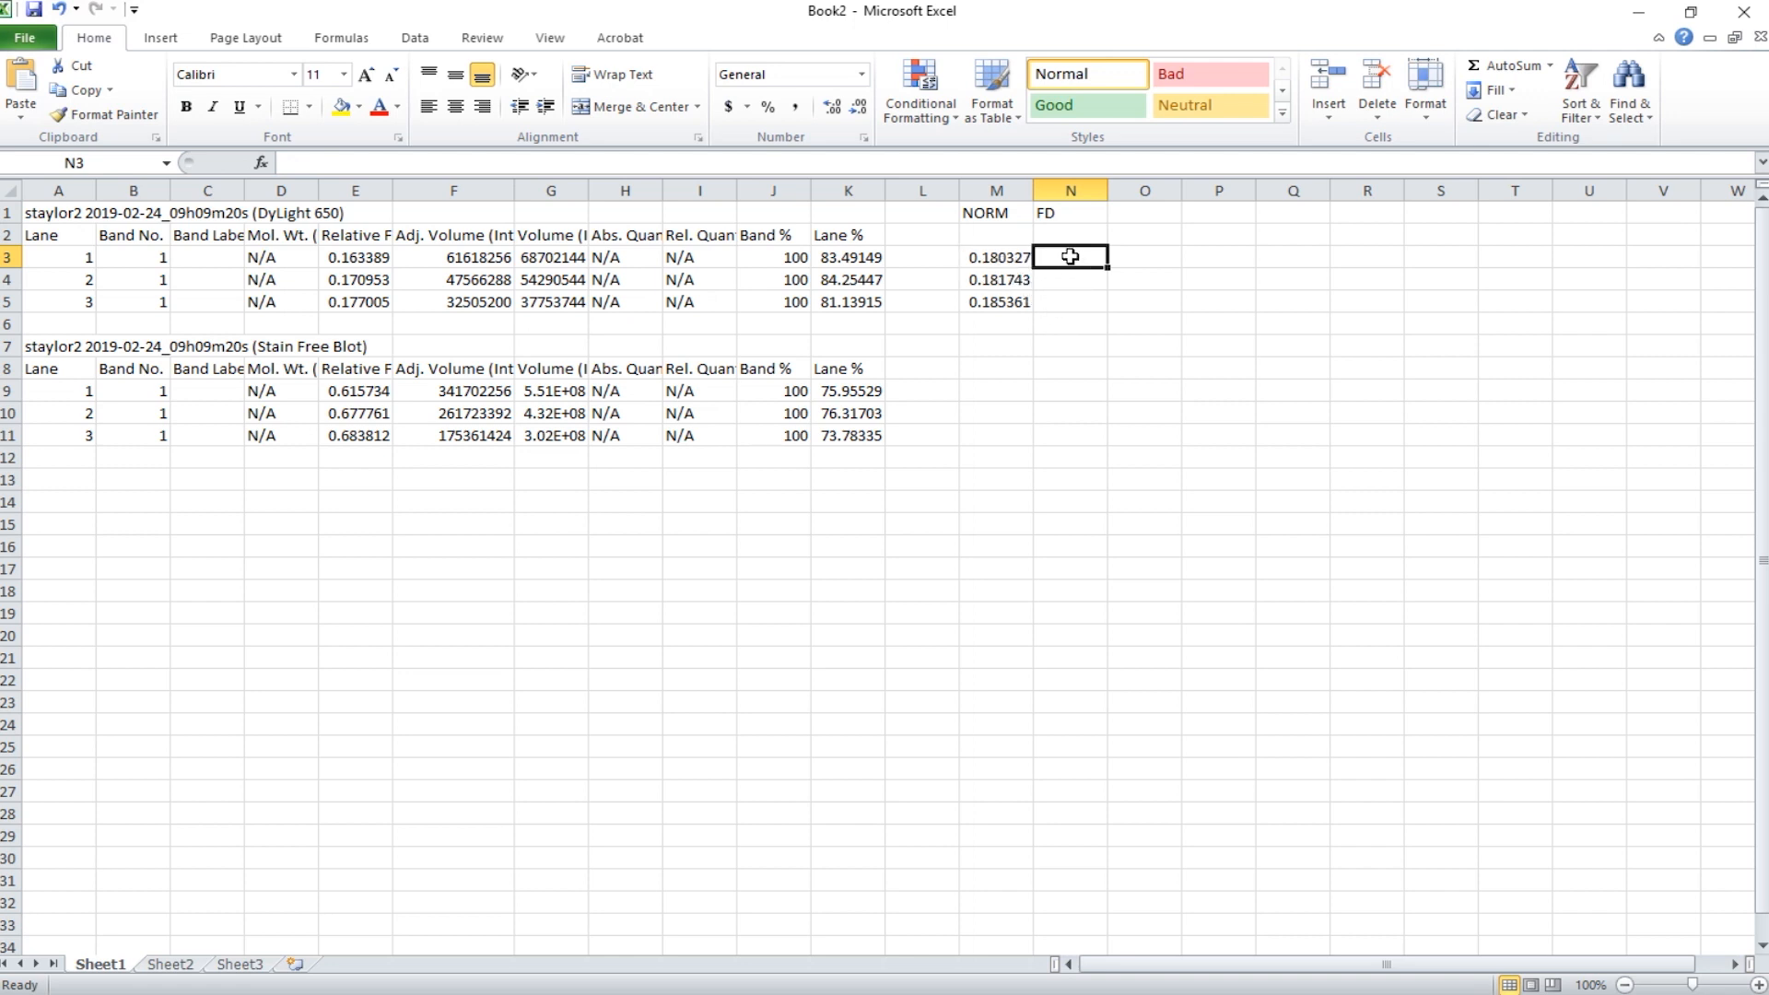
Calculate each lane's ratio to lane 1 in N3:N5 by entering =M3/$M$3 in N3 and filling it down.
type("=")
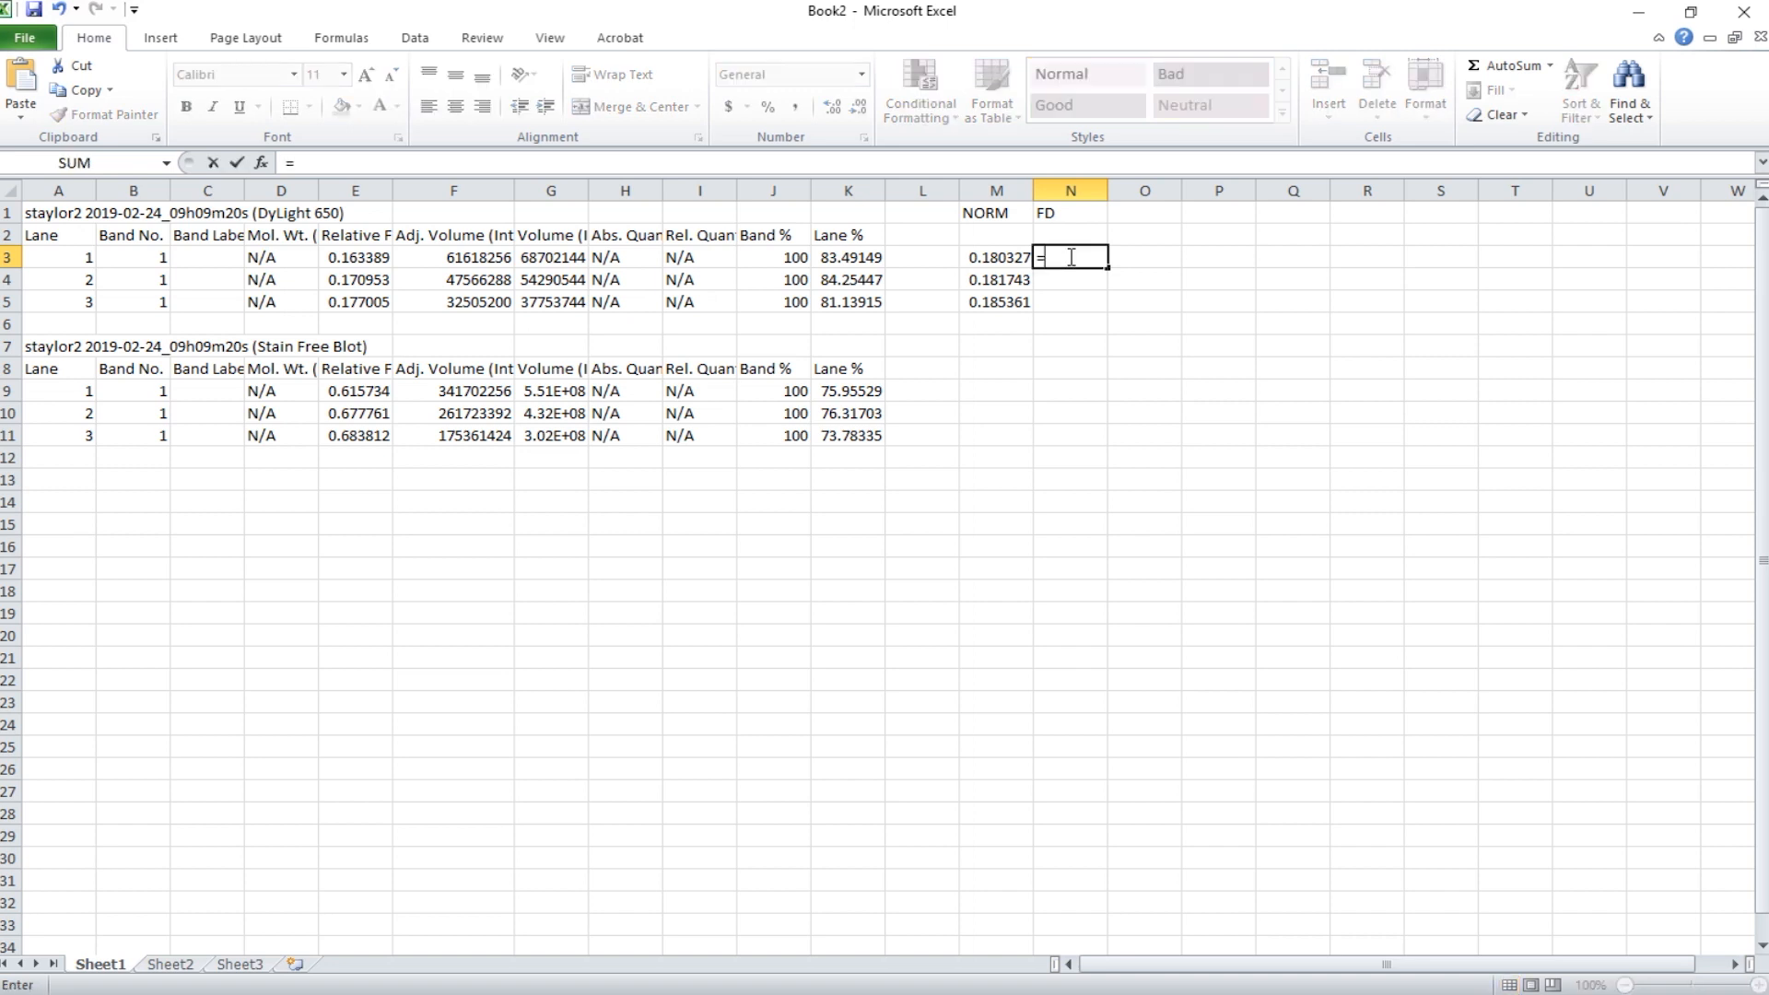
left_click(1005, 259)
type("/")
left_click(1005, 259)
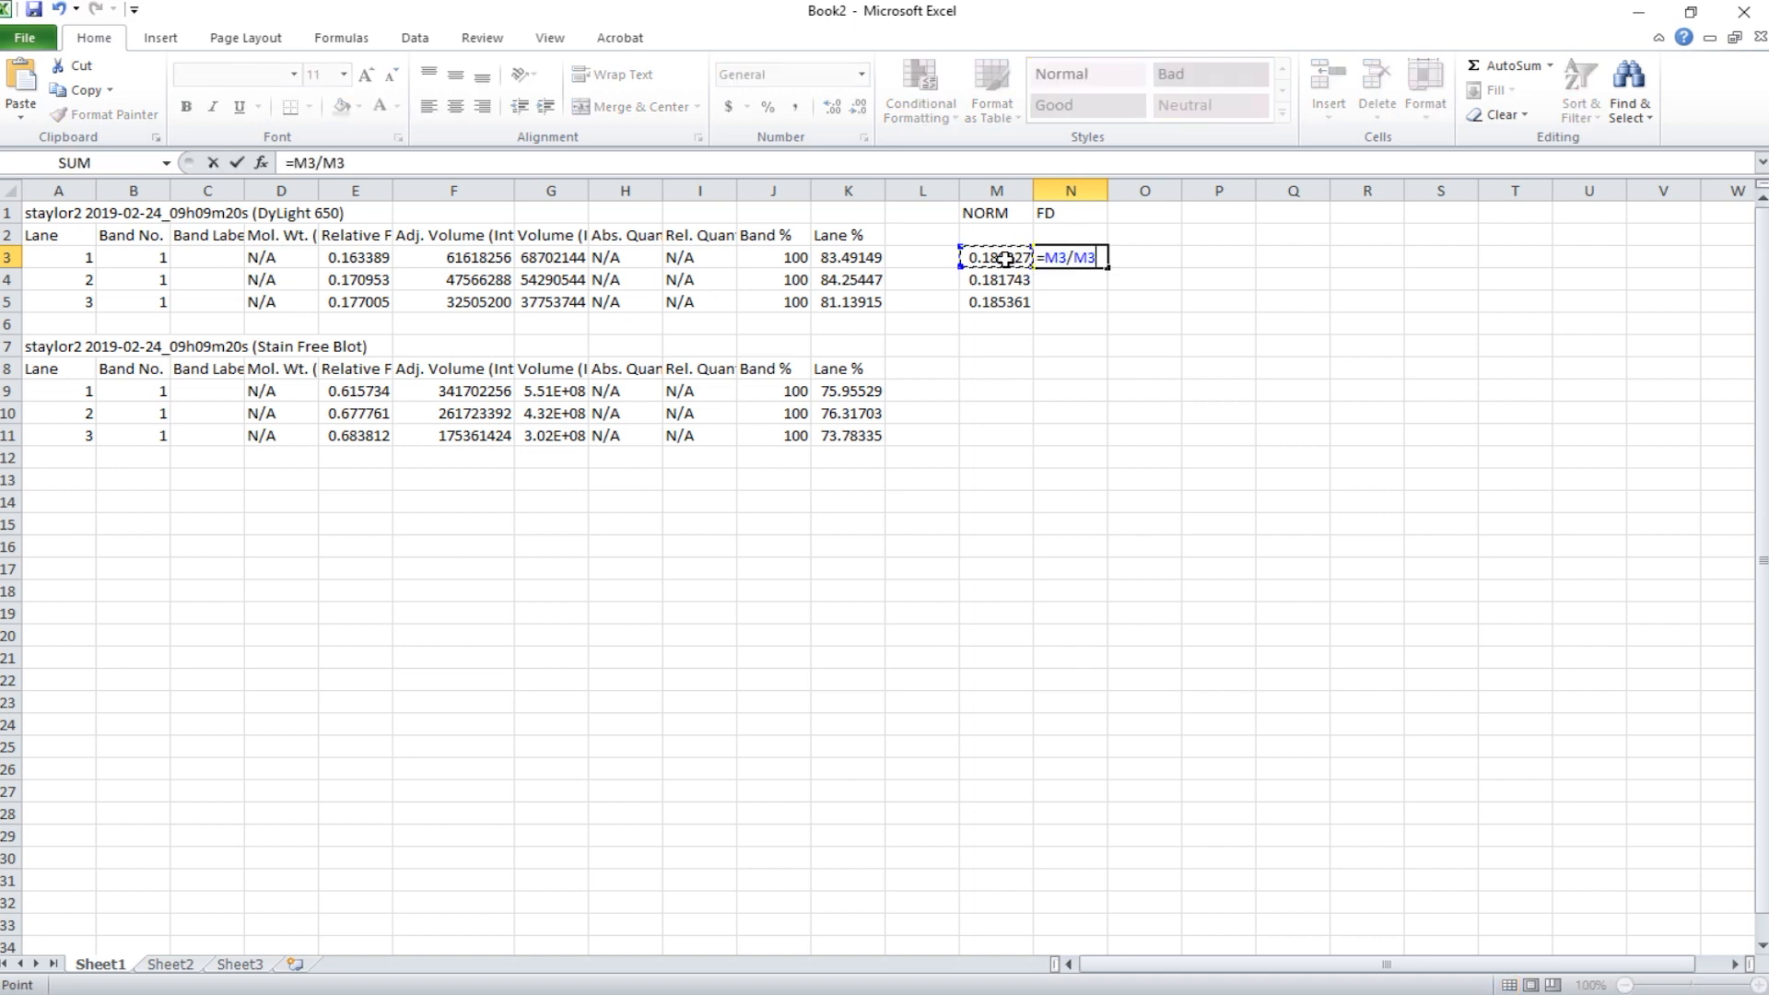
left_click(1076, 258)
type("$M$")
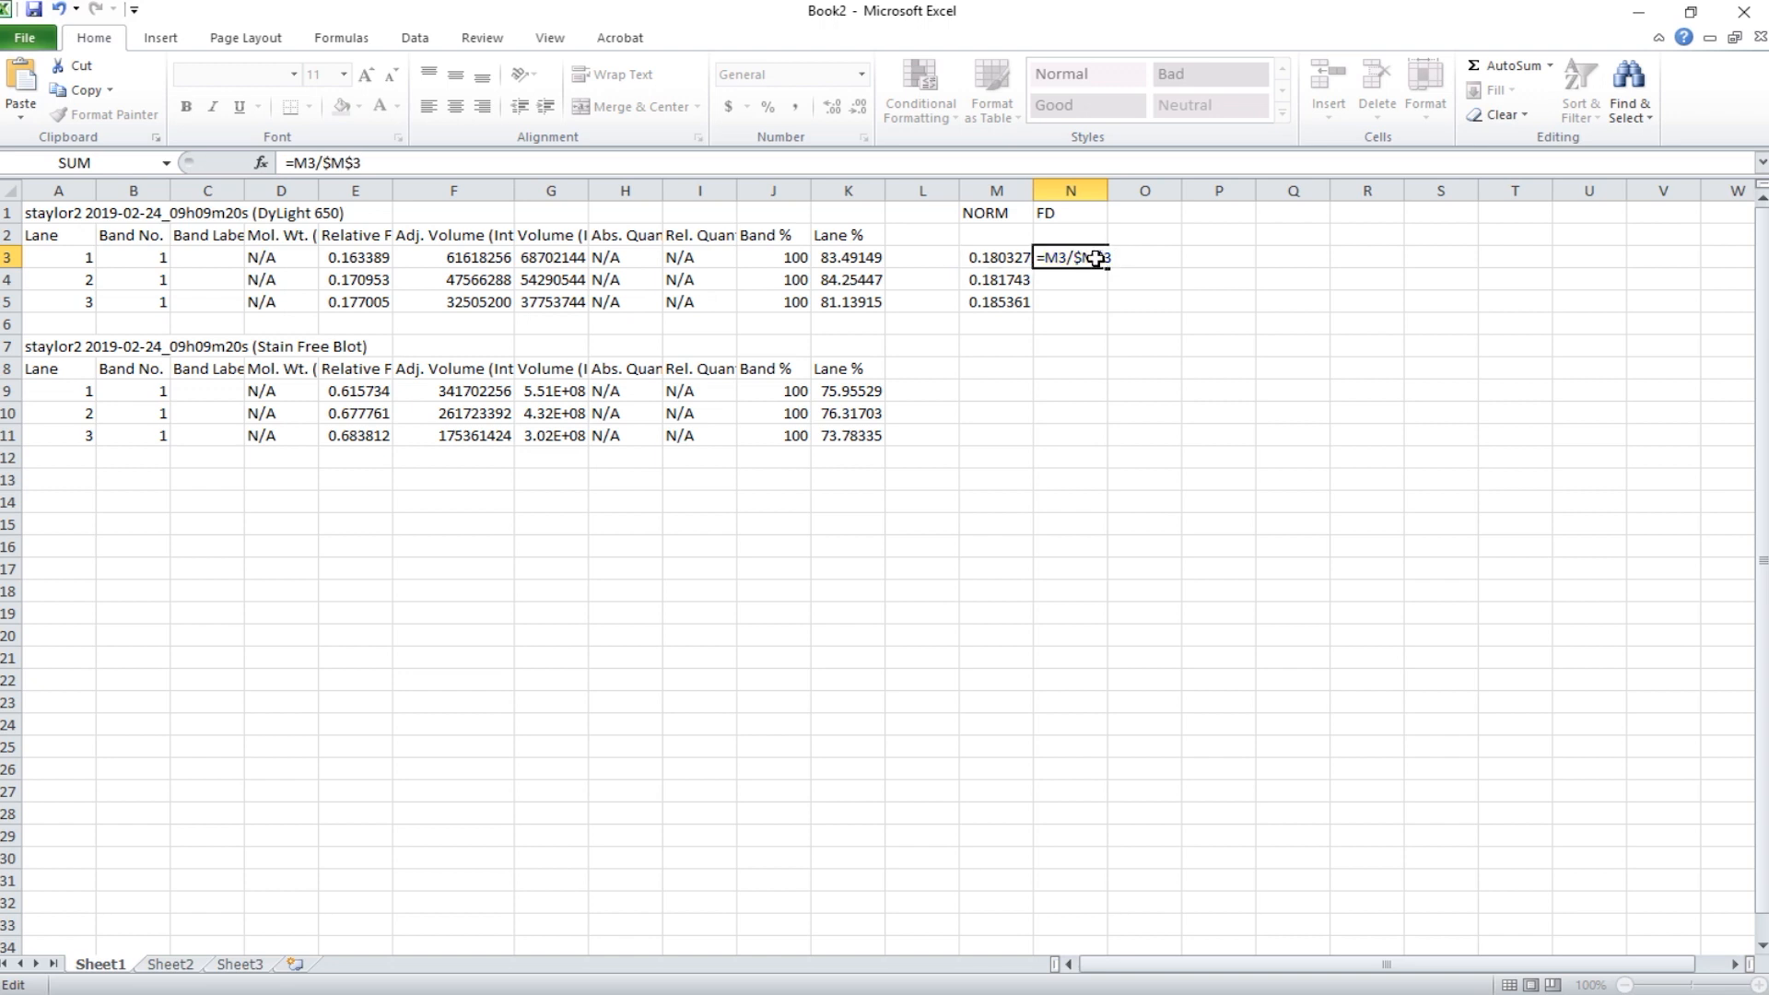
key("Return")
left_click(1094, 260)
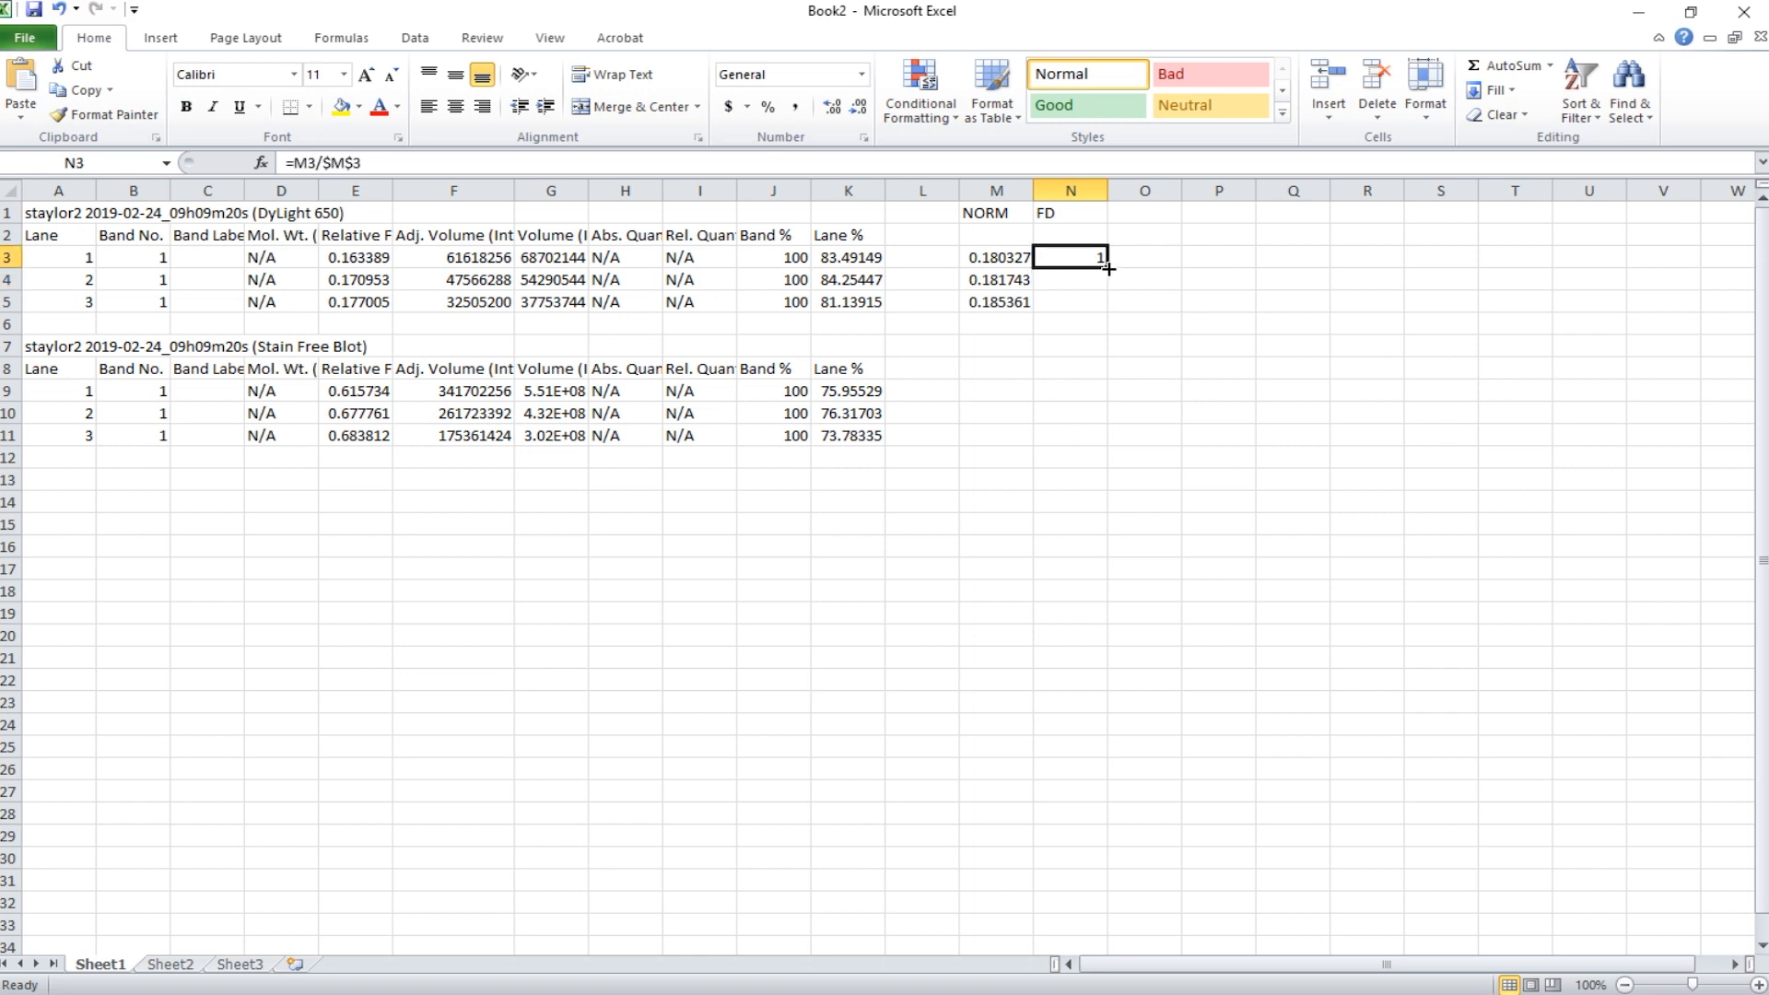
left_click_drag(1108, 267, 1108, 314)
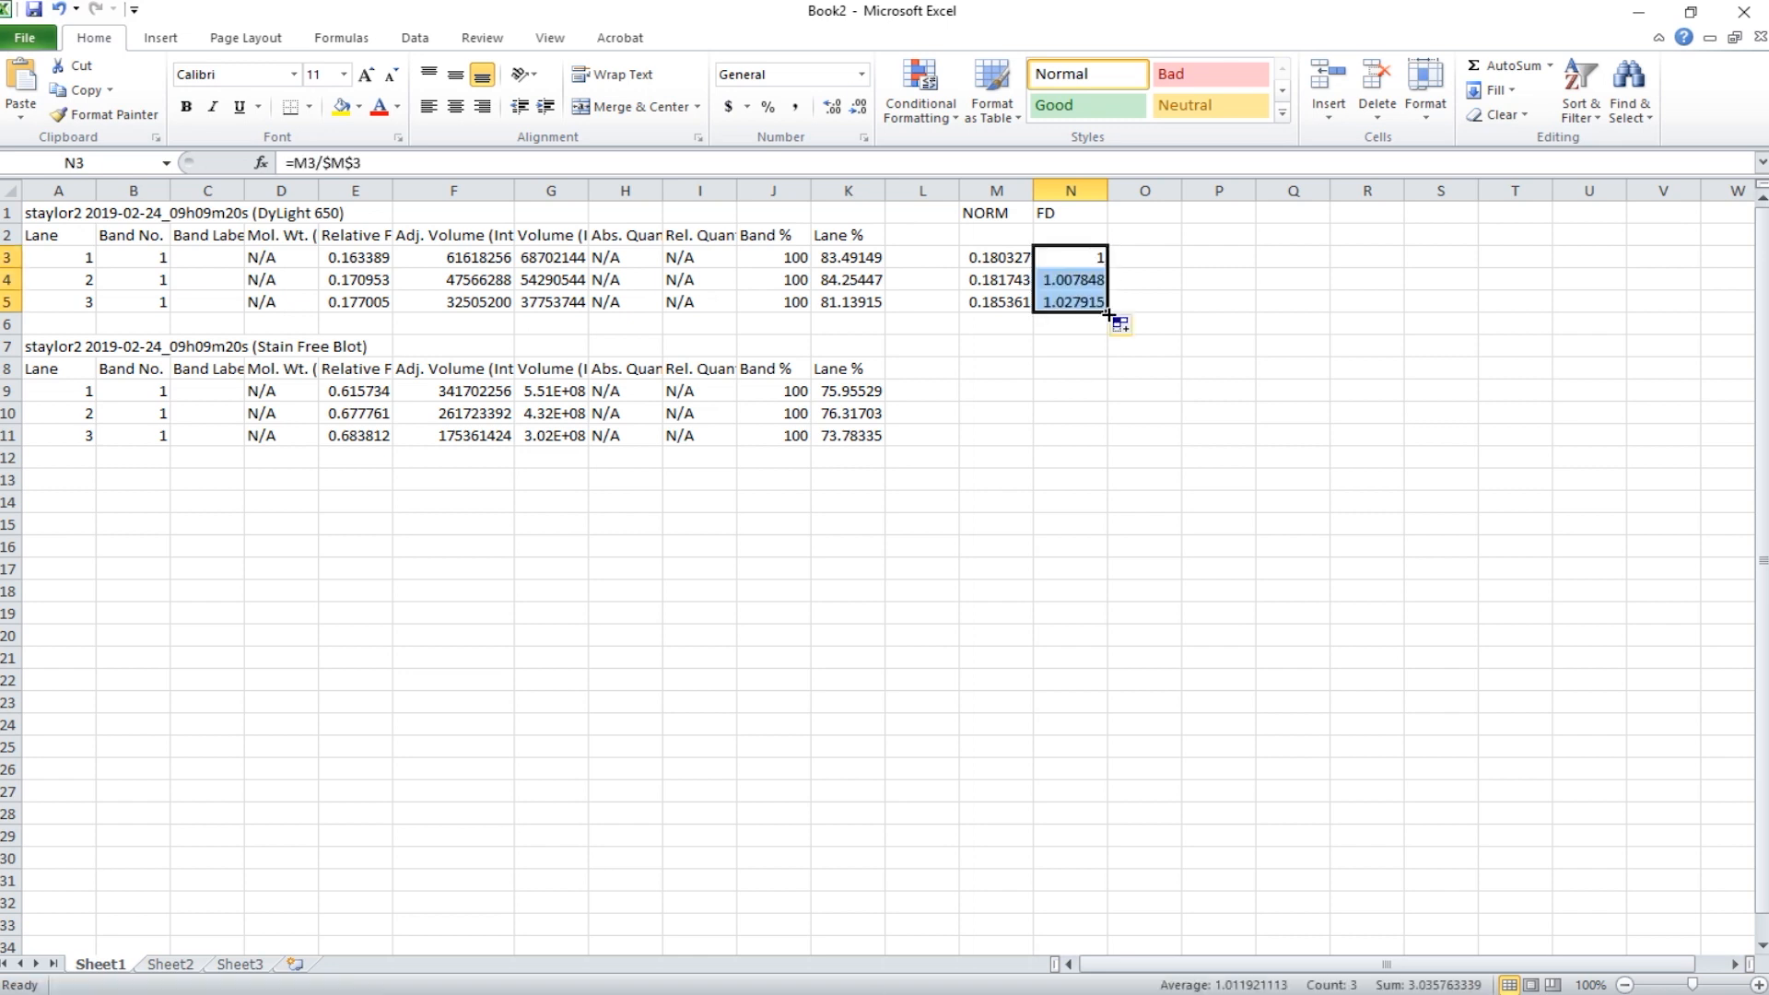
left_click(1087, 386)
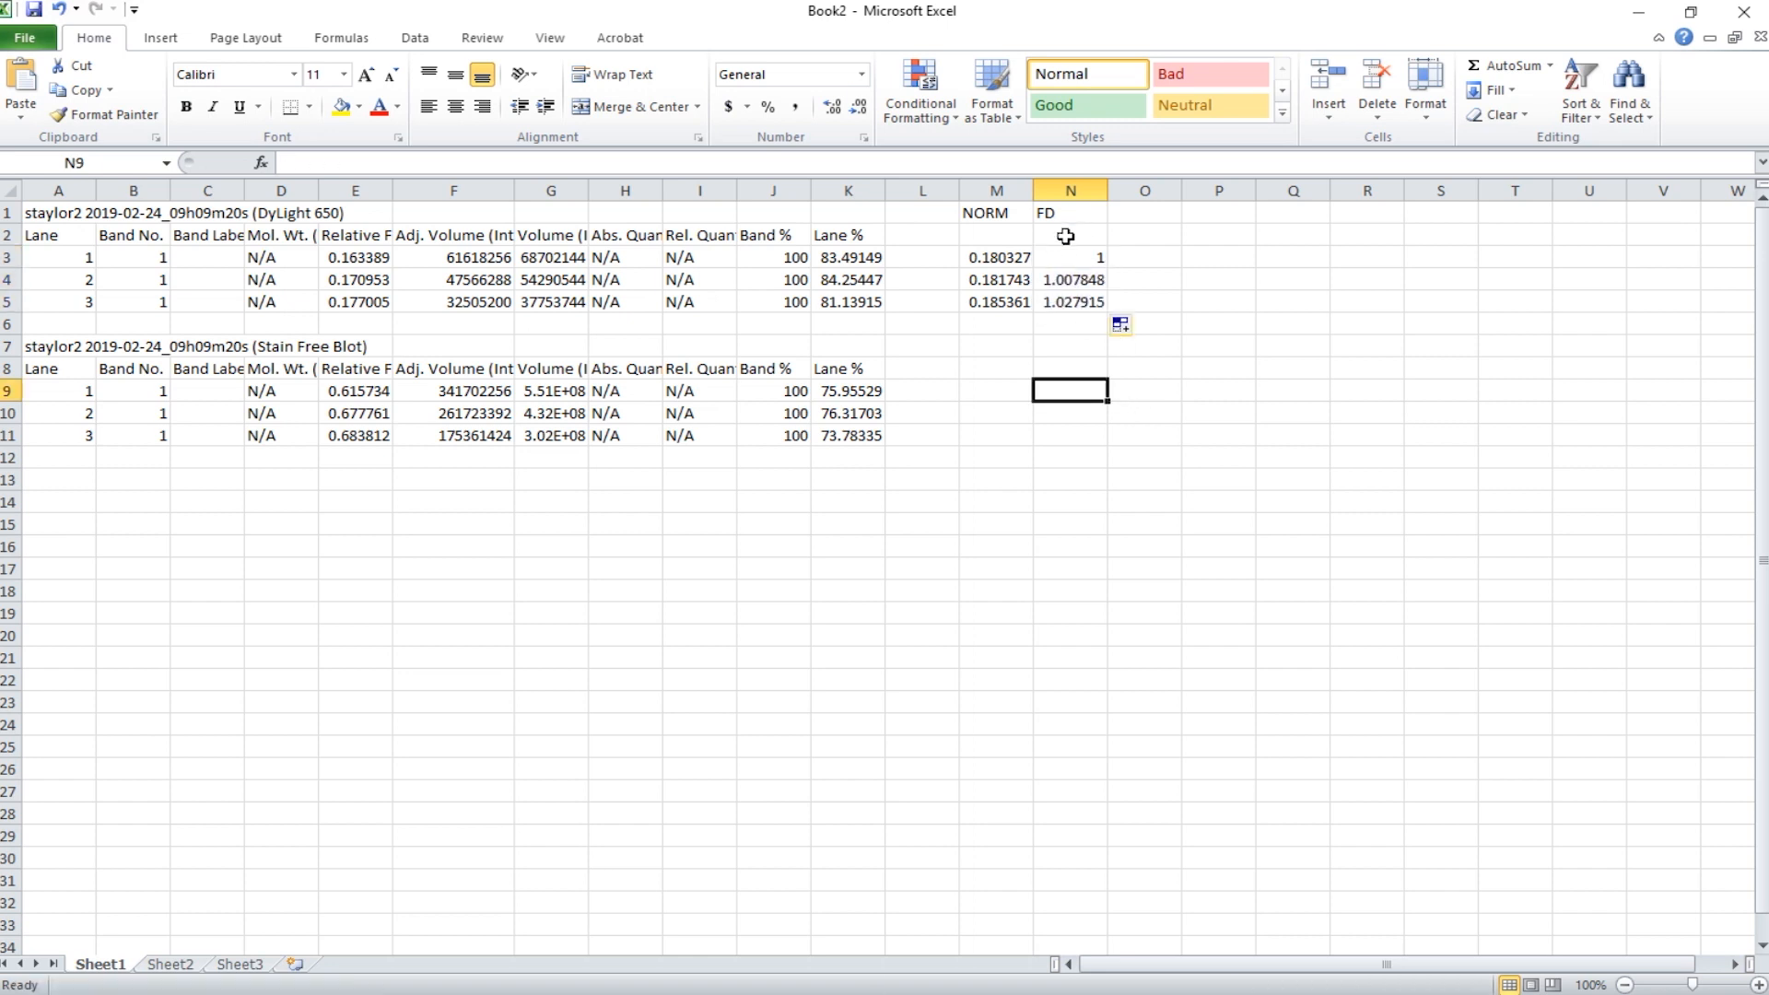